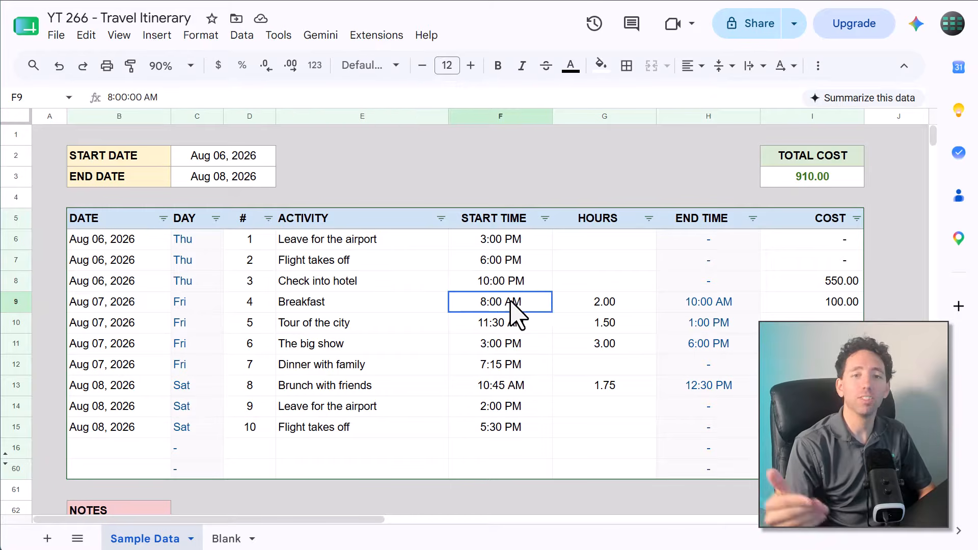
Examine the breakfast row's hours and cost, the total cost formula, and the notes section of the sample itinerary
click(613, 308)
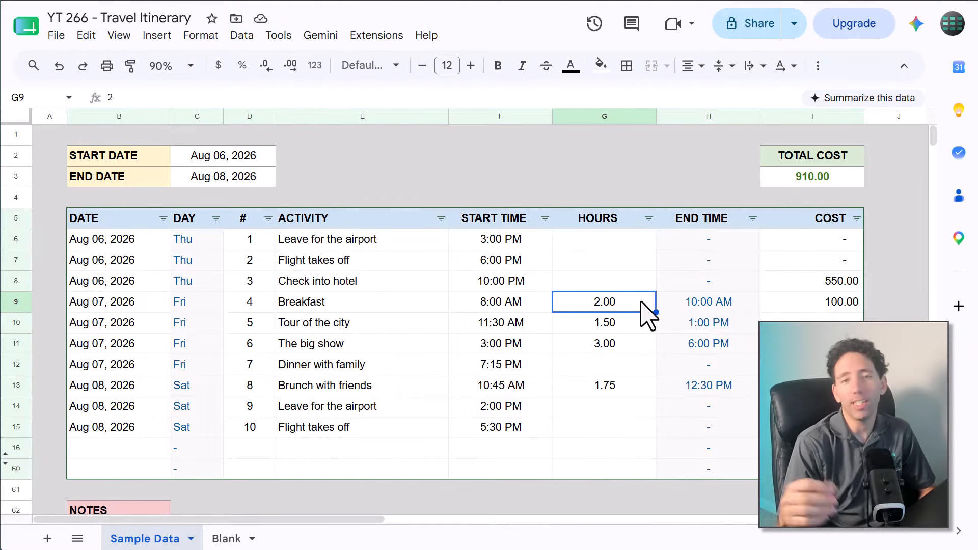
click(830, 306)
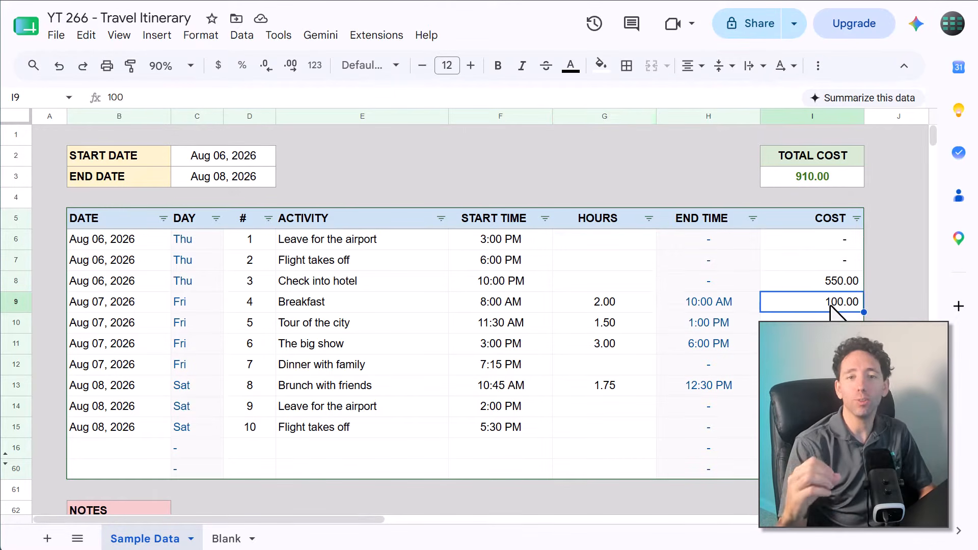
click(850, 176)
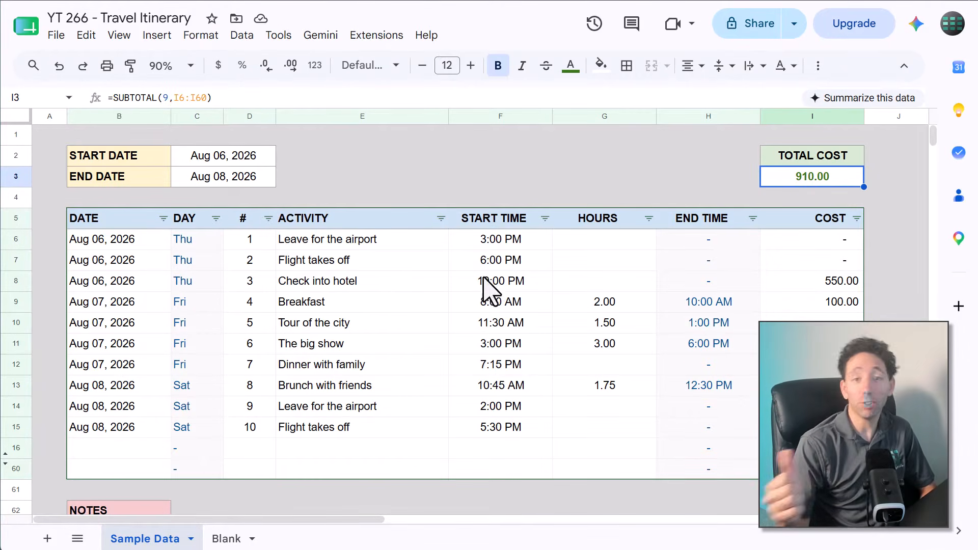
scroll(395, 298, down, 4)
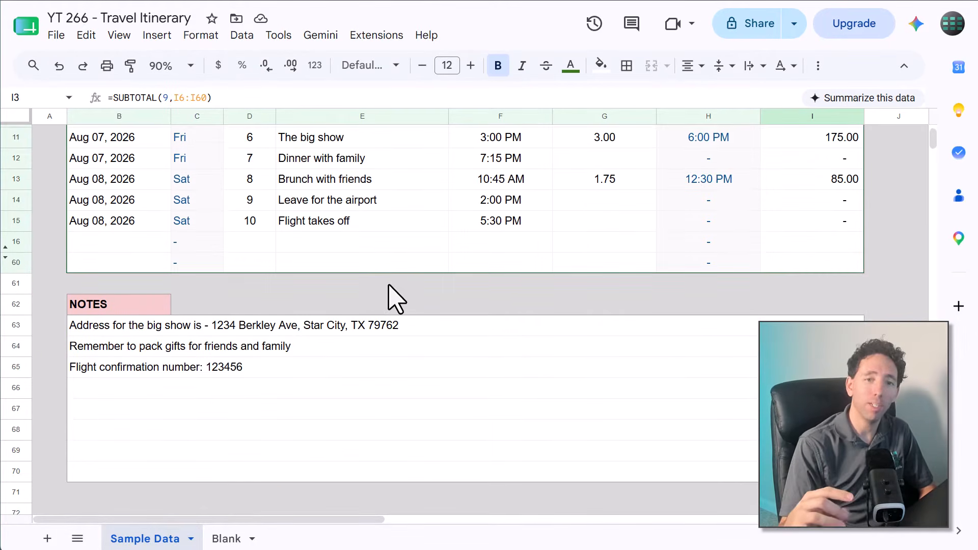
scroll(394, 298, up, 4)
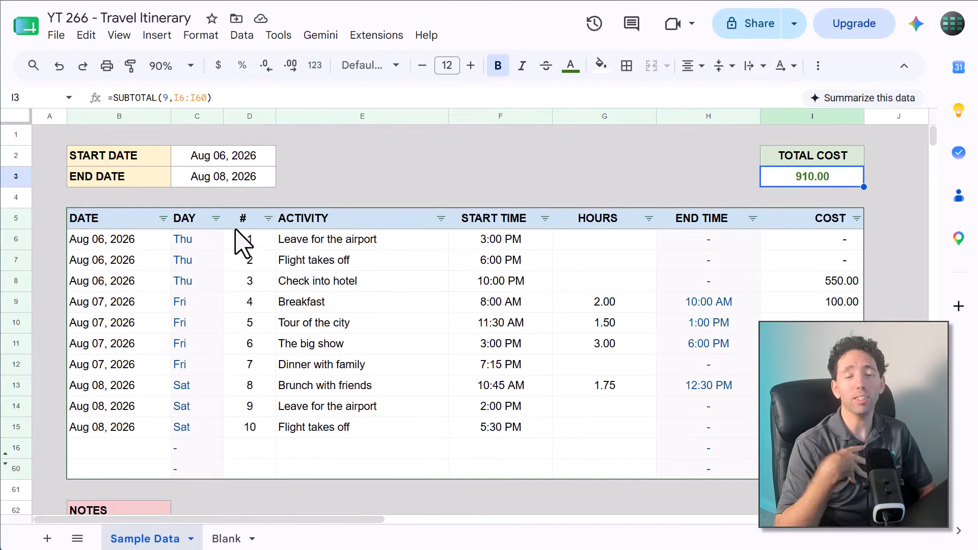
Filter the itinerary table's DAY column to show only the Sat rows
click(216, 218)
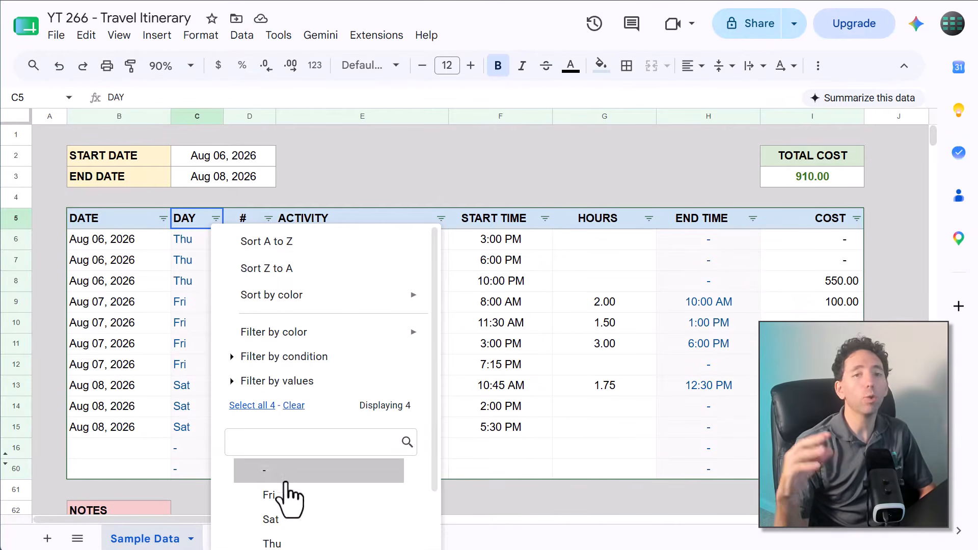
click(264, 520)
scroll(285, 522, down, 2)
click(387, 529)
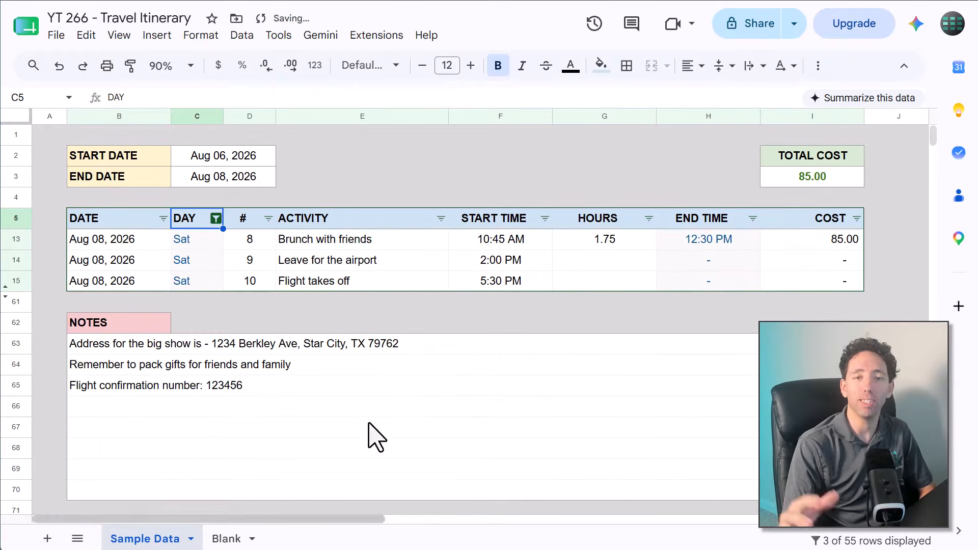
click(438, 260)
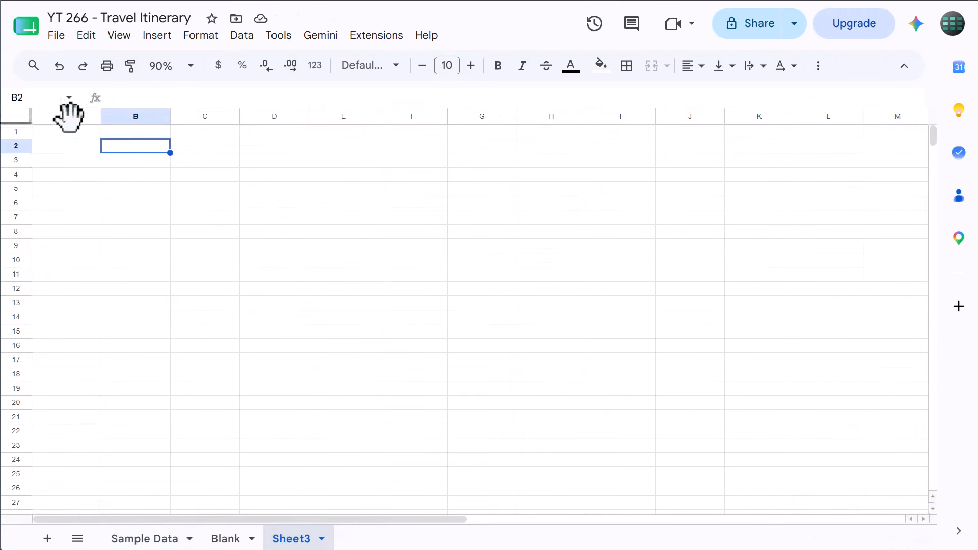
Resize rows 1 to 1000 of the blank Sheet3 to a height of 30 pixels
click(48, 99)
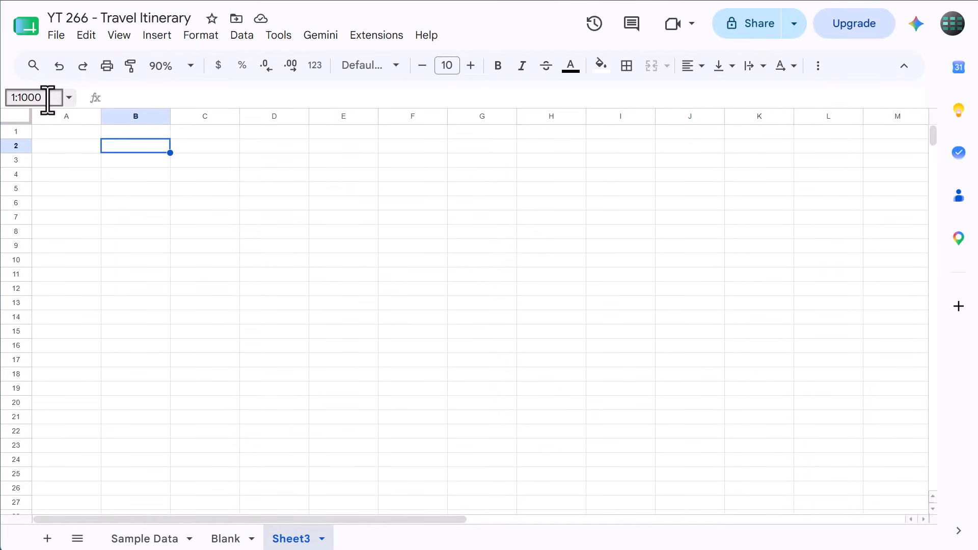
key(Return)
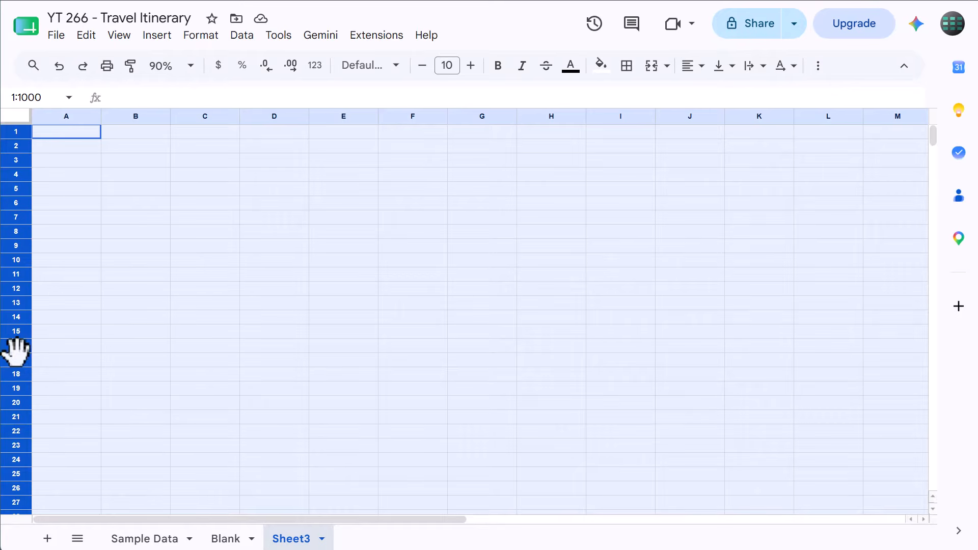
right_click(19, 185)
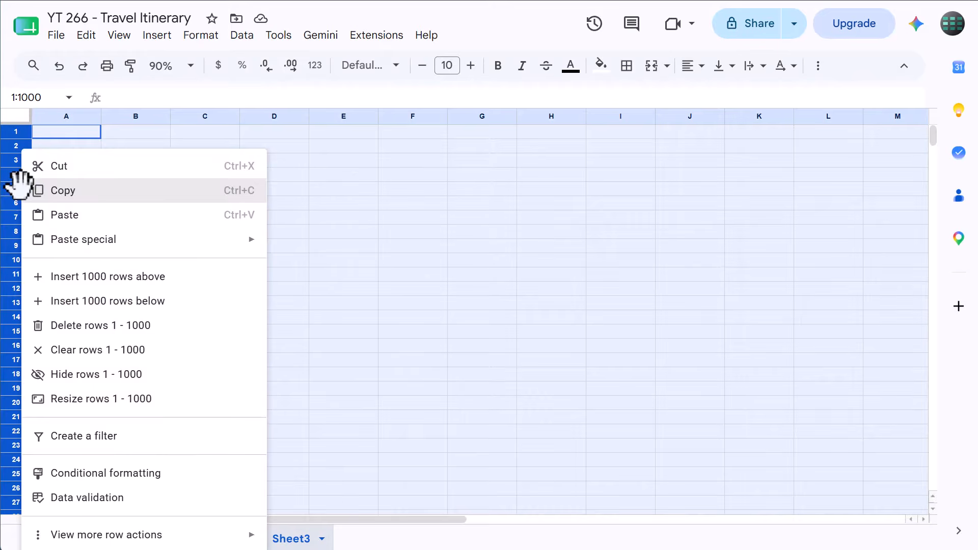
click(86, 407)
drag(462, 272, 400, 271)
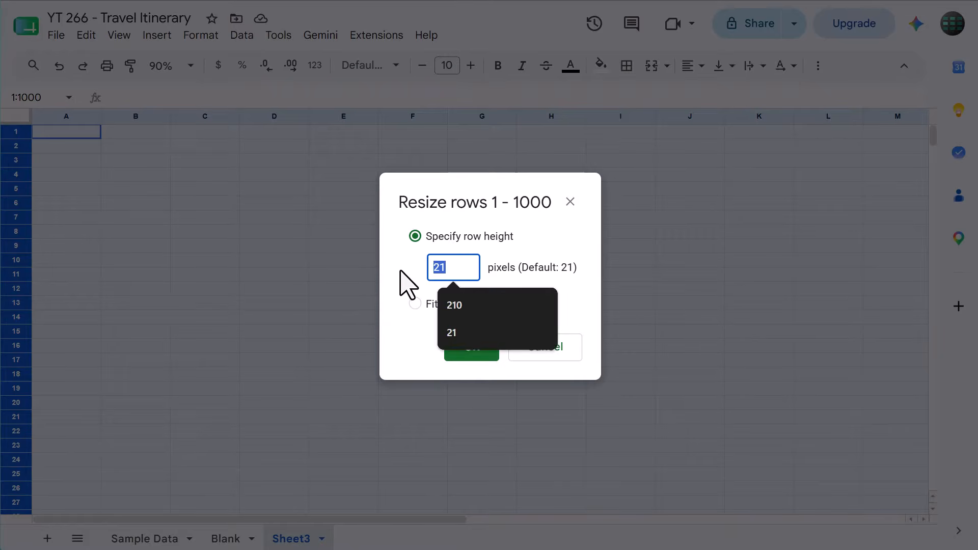
text(30)
click(463, 356)
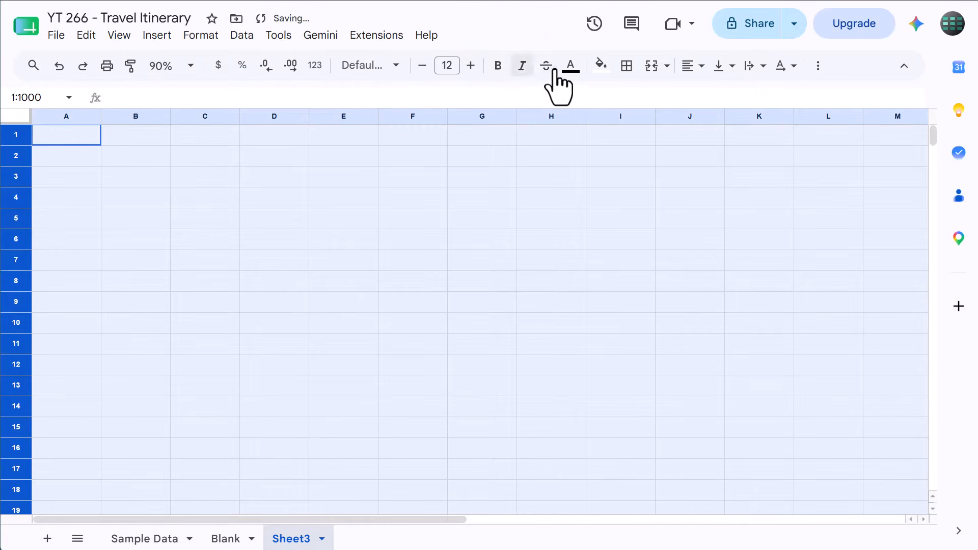
Fill all the sheet's cells with light gray and align their contents left and vertically in the middle
click(601, 66)
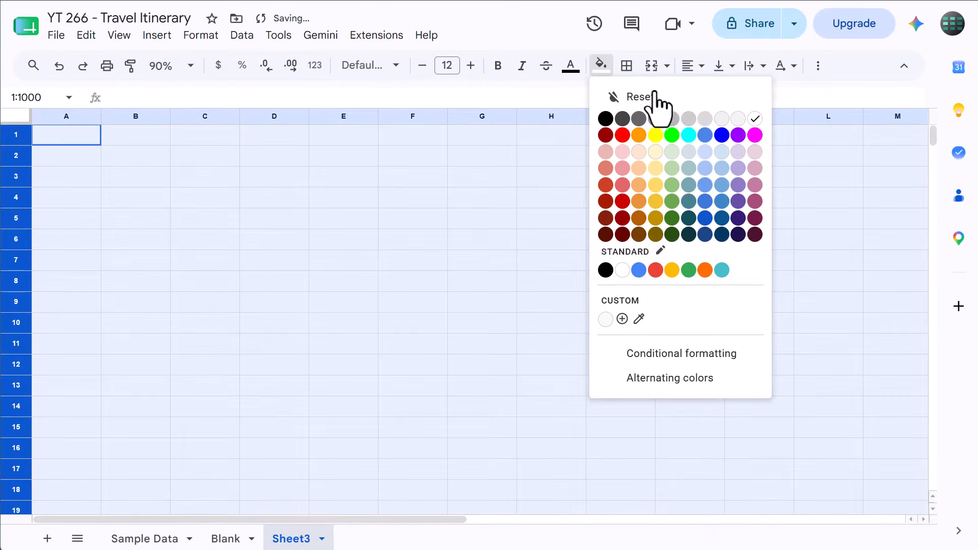
click(704, 118)
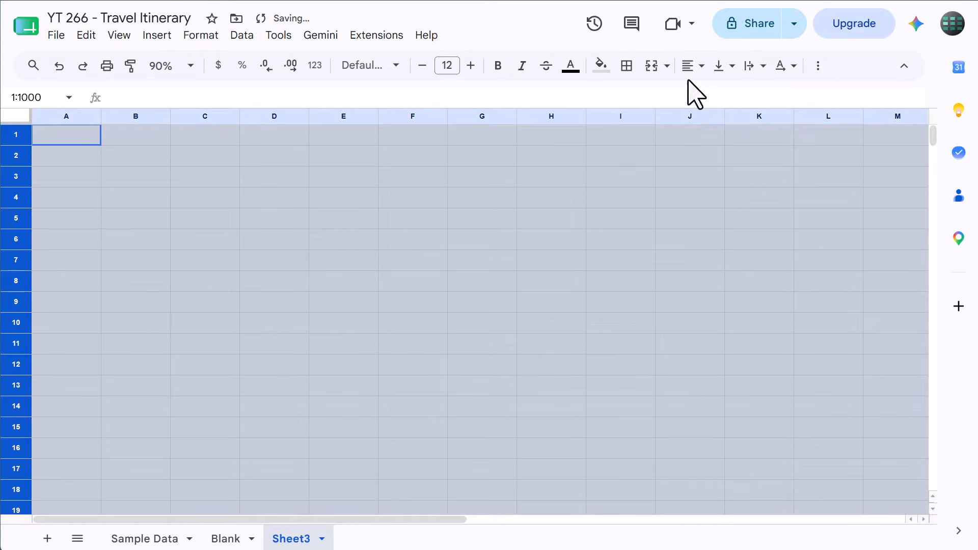
click(694, 66)
click(694, 96)
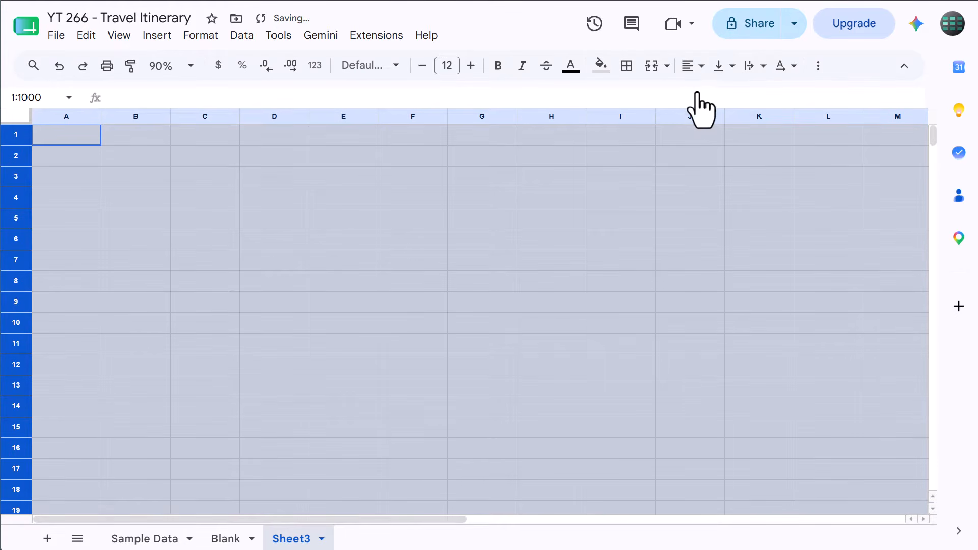
click(723, 69)
click(746, 94)
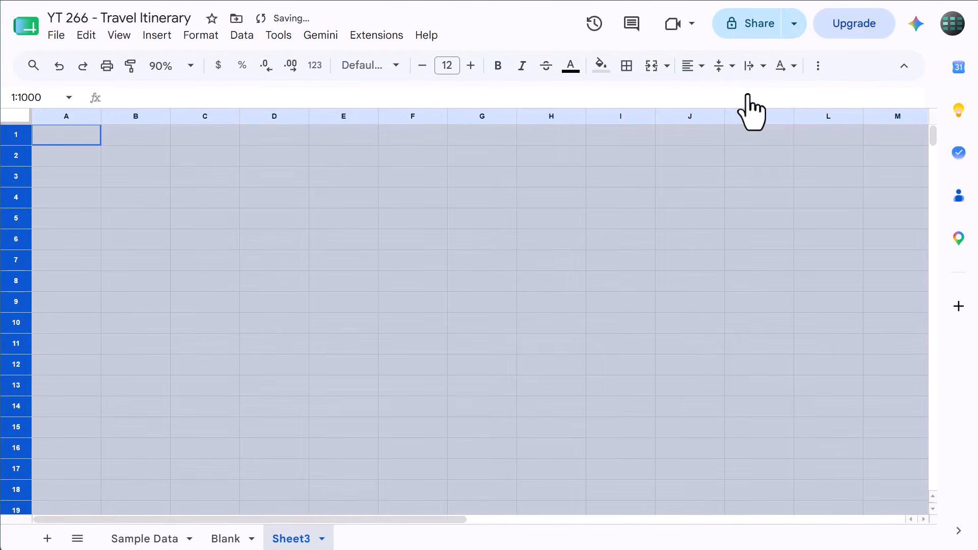
click(227, 184)
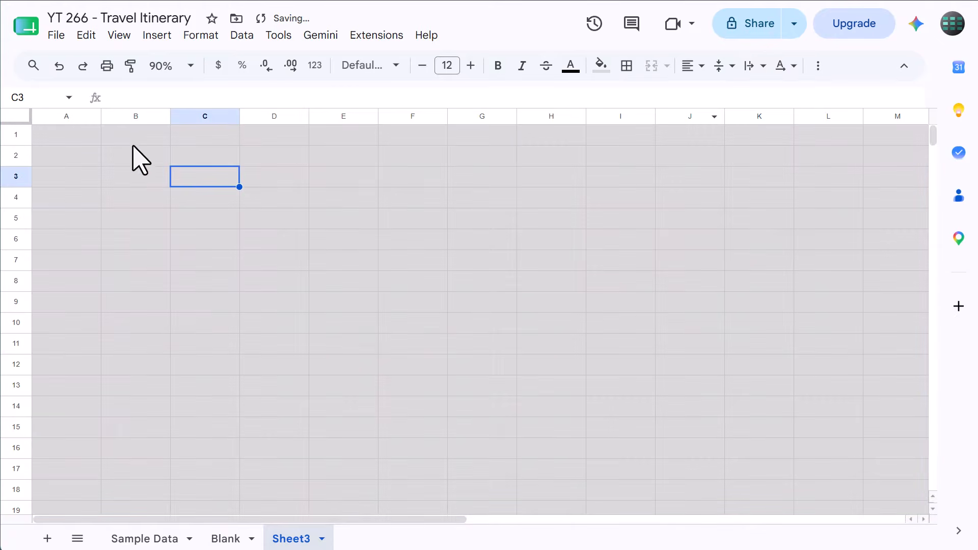
Hide the gridlines on Sheet3
click(119, 35)
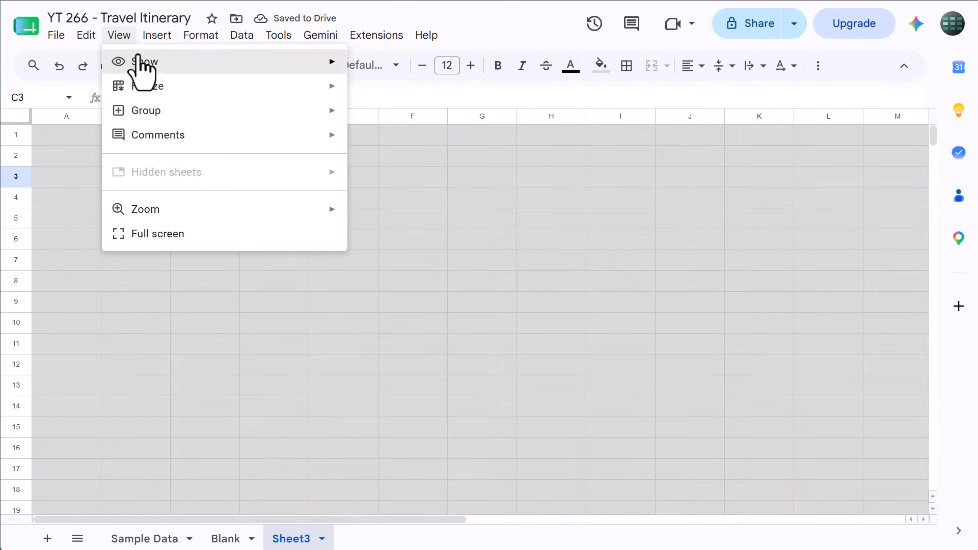
mouse_move(151, 64)
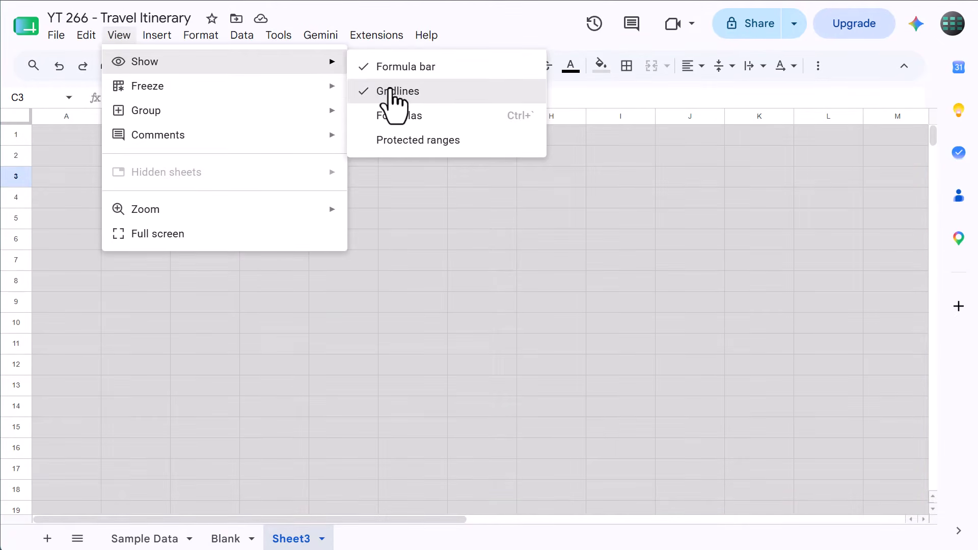
click(392, 92)
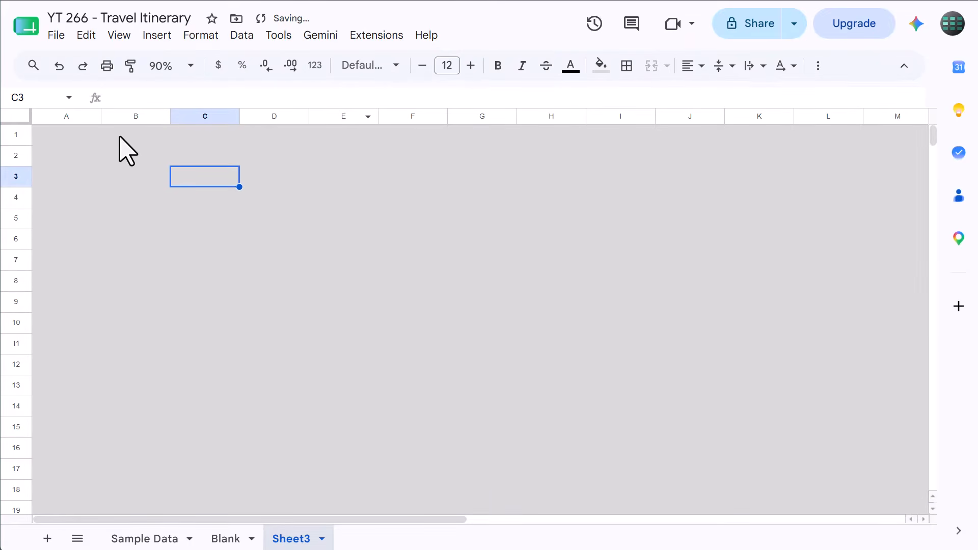
Set the width of column A to 50 pixels
click(53, 116)
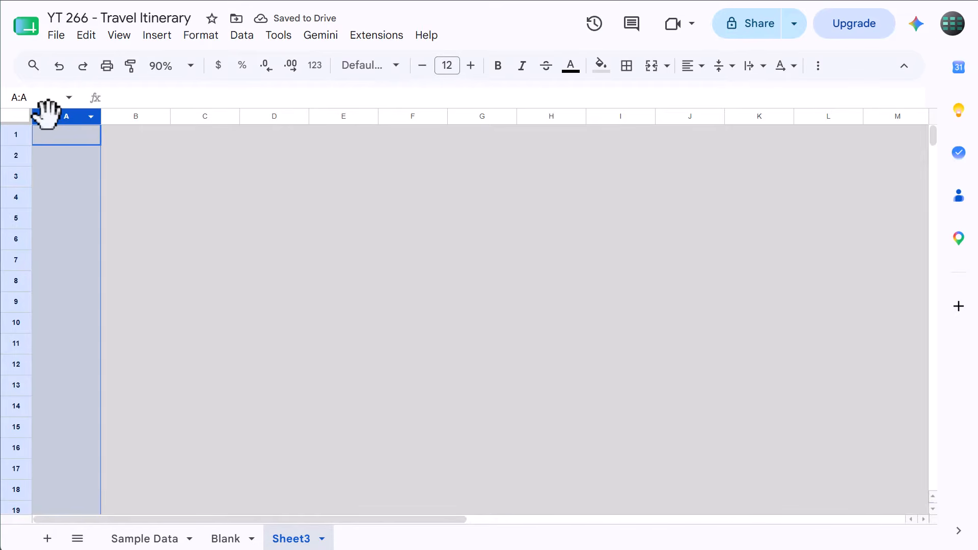
right_click(47, 113)
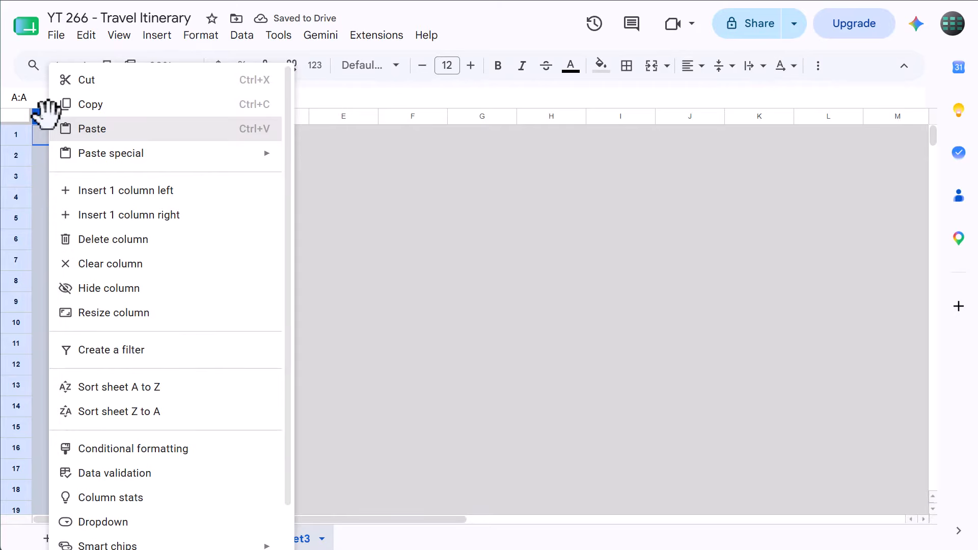
click(108, 315)
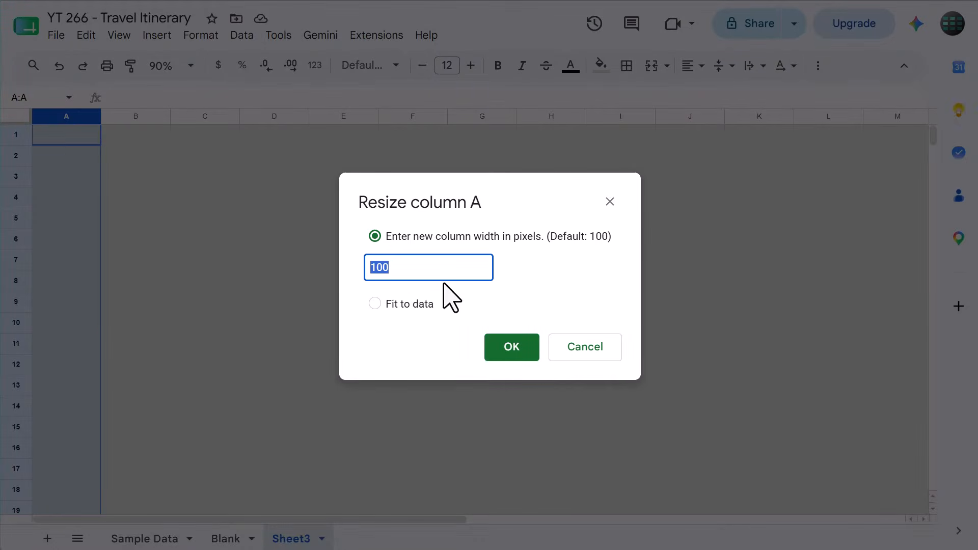
text(50)
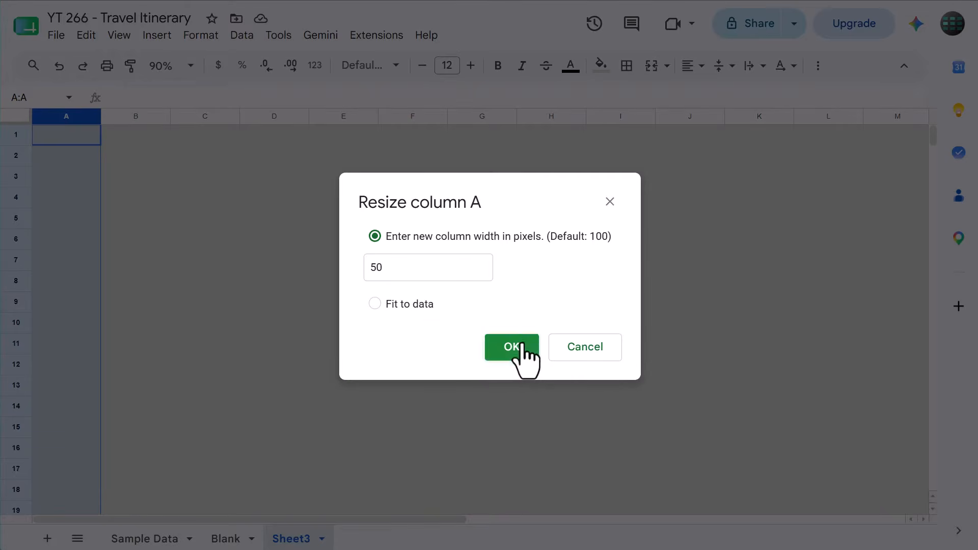
click(512, 347)
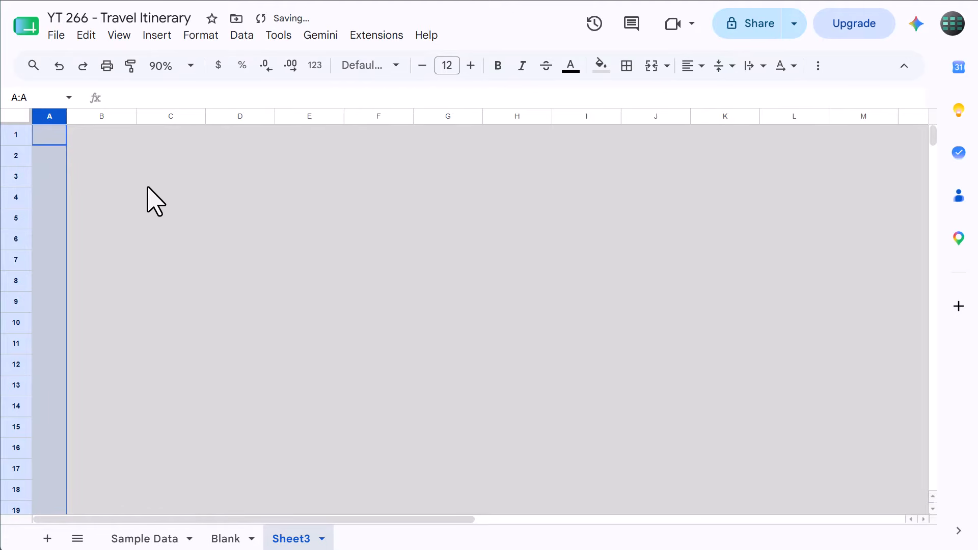
Set the width of column B to 150 pixels
click(109, 115)
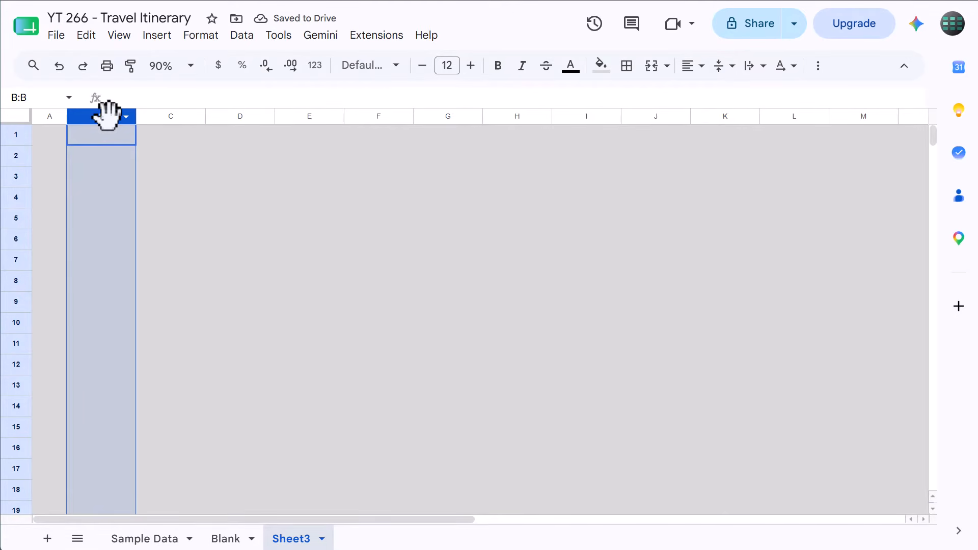
right_click(109, 115)
click(153, 311)
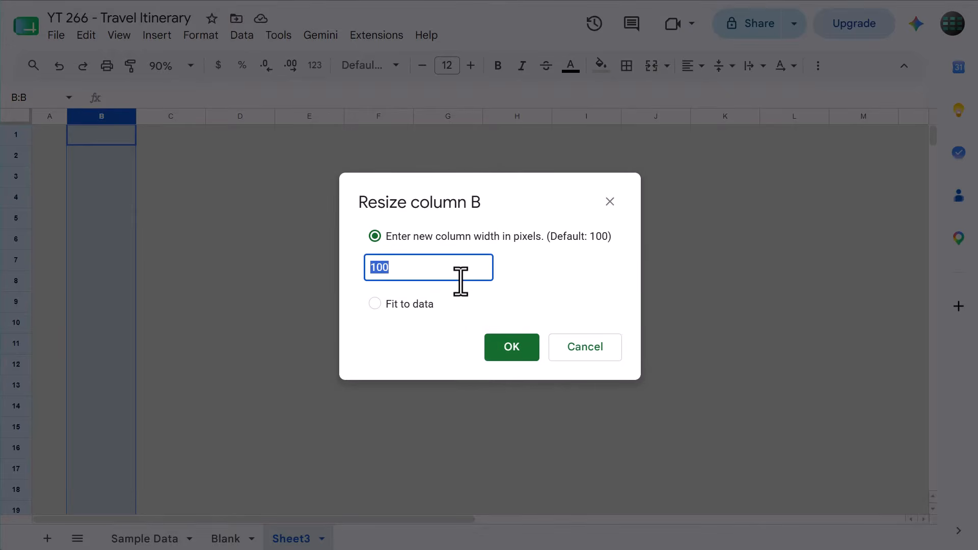
text(150)
click(507, 349)
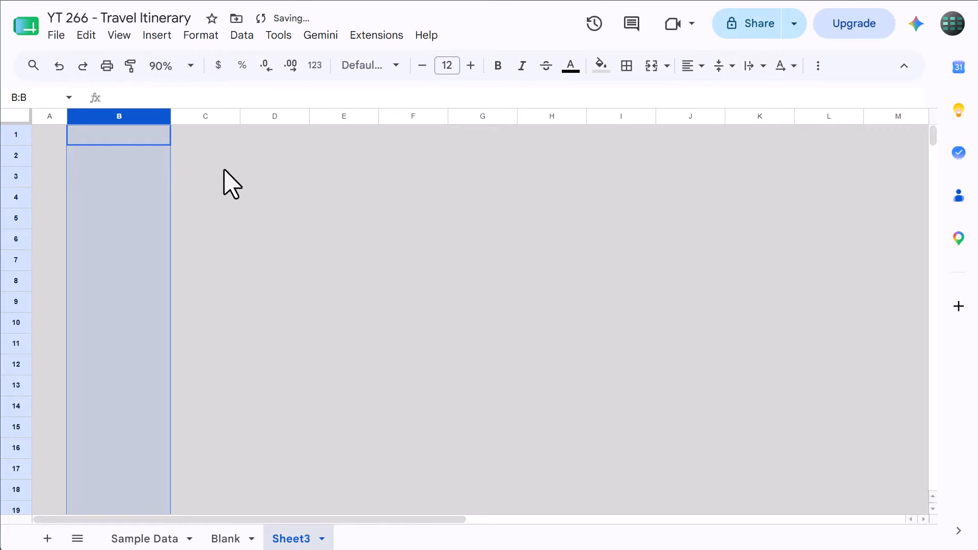
Resize columns C and D together to a width of 75 pixels
click(214, 117)
shift+click(254, 116)
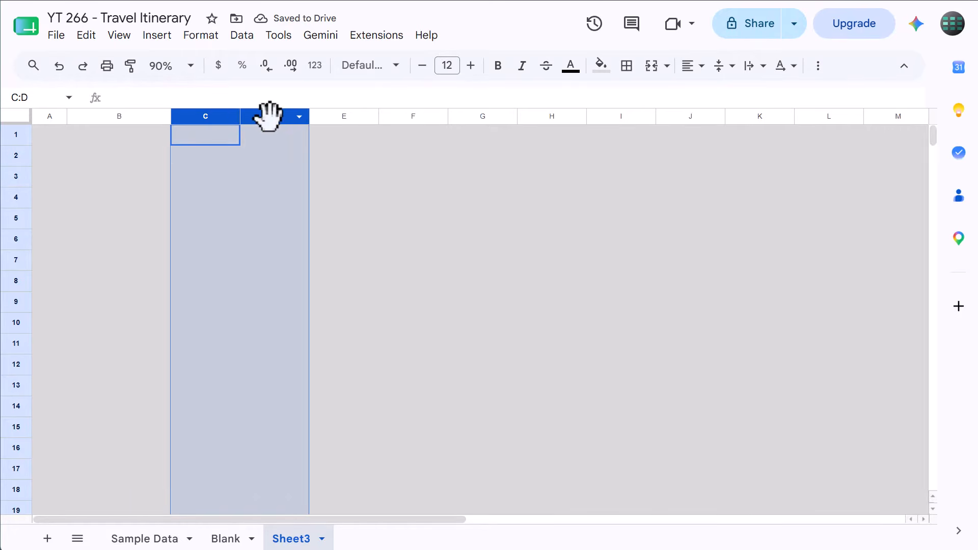
right_click(266, 114)
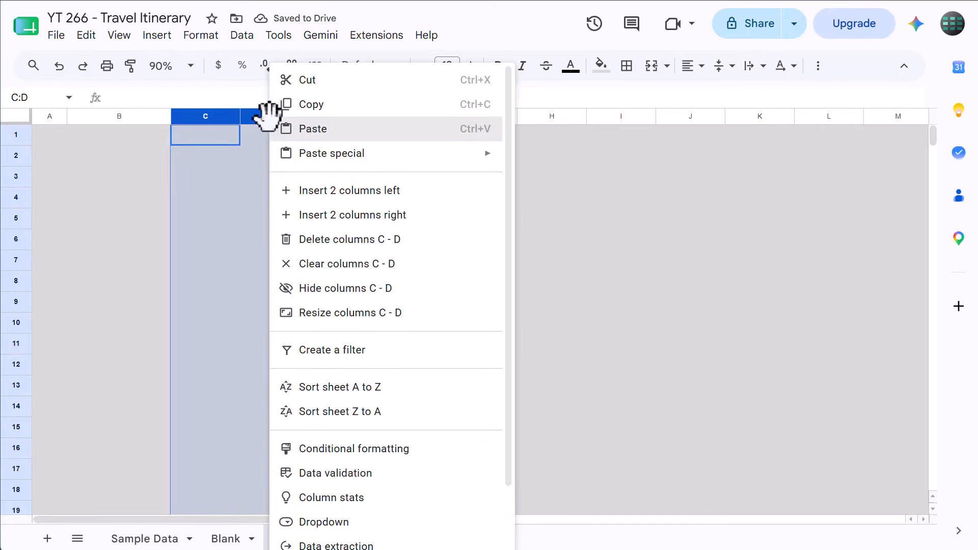
click(332, 313)
text(75)
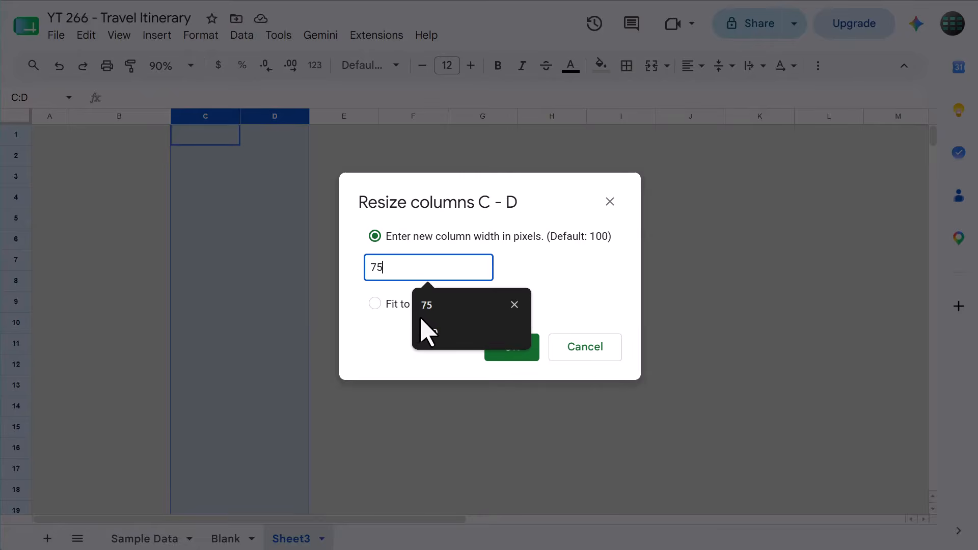
click(519, 354)
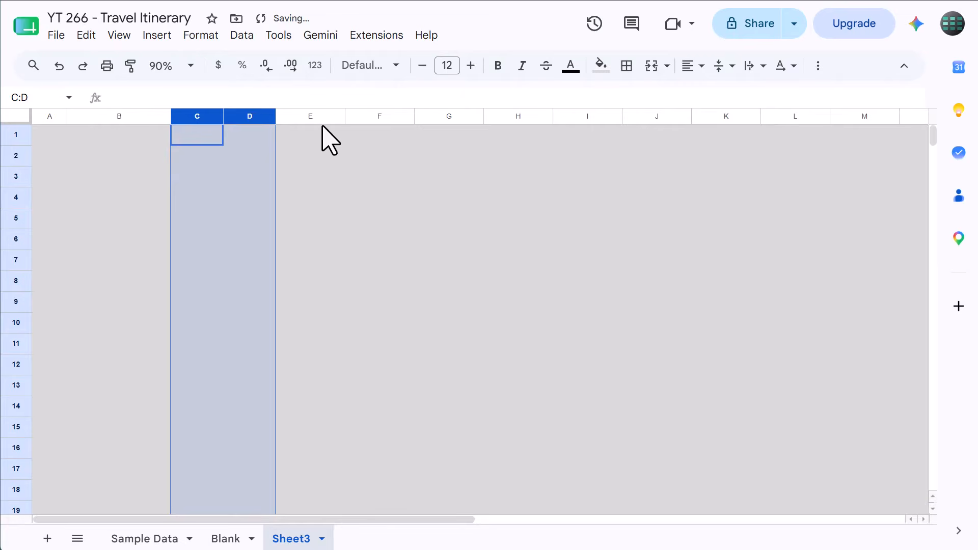
Set the width of column E to 250 pixels
click(317, 116)
right_click(317, 116)
click(380, 313)
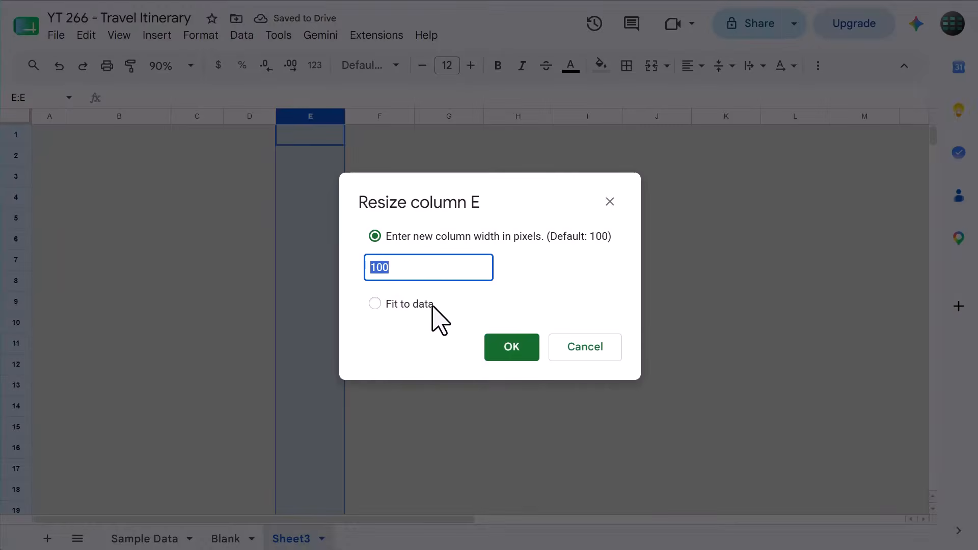
text(250)
click(522, 346)
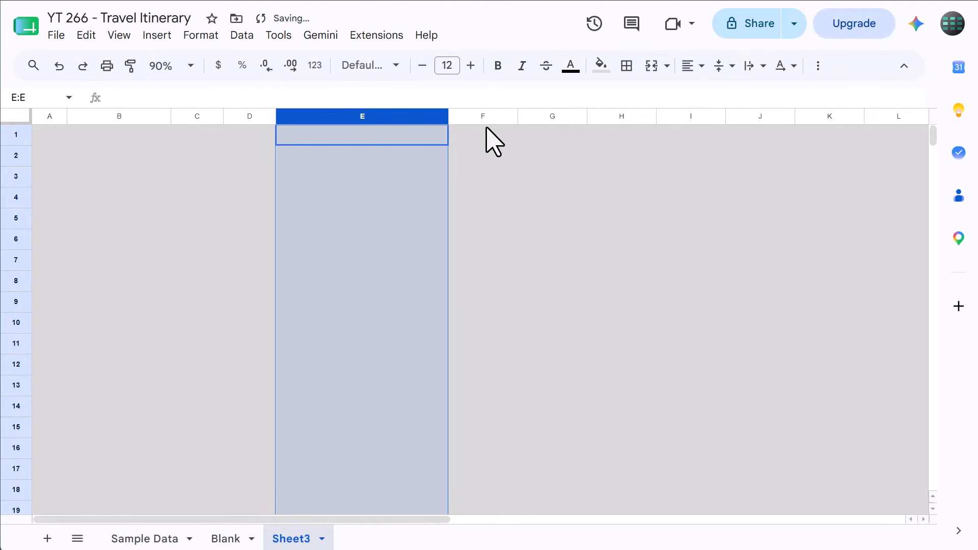
Resize columns F through I together to a width of 150 pixels
click(486, 117)
drag(487, 118, 688, 109)
right_click(687, 111)
click(740, 319)
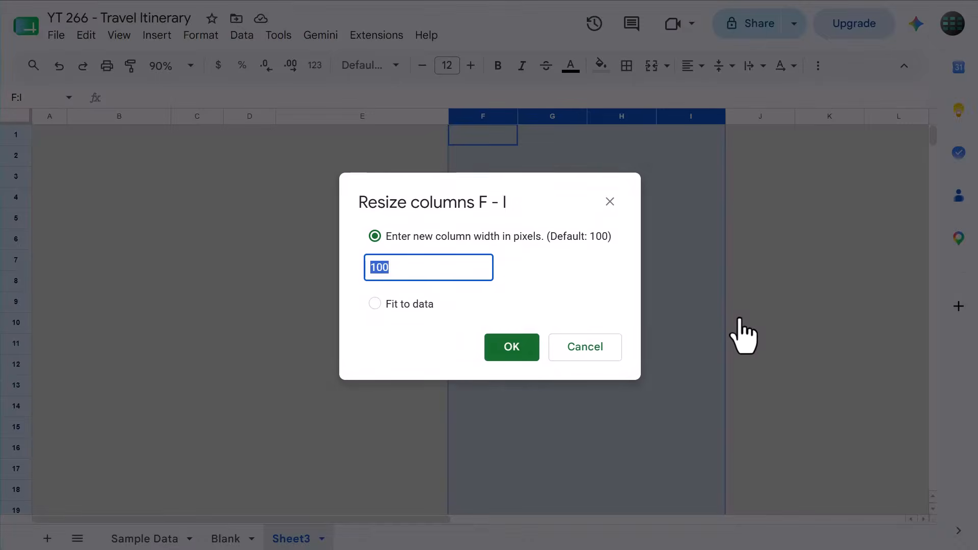
text(150)
click(510, 347)
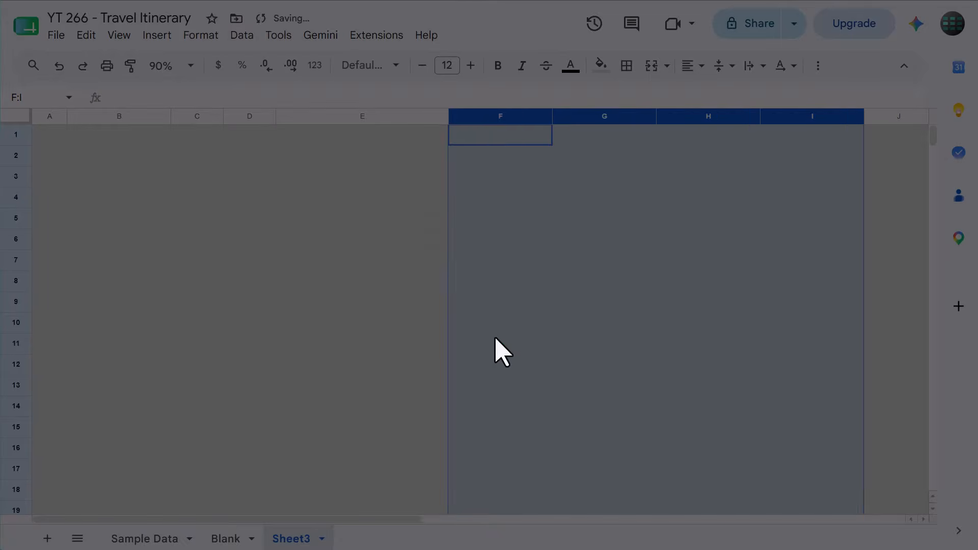
Enter the labels START DATE in cell B2 and END DATE in cell B3
click(123, 162)
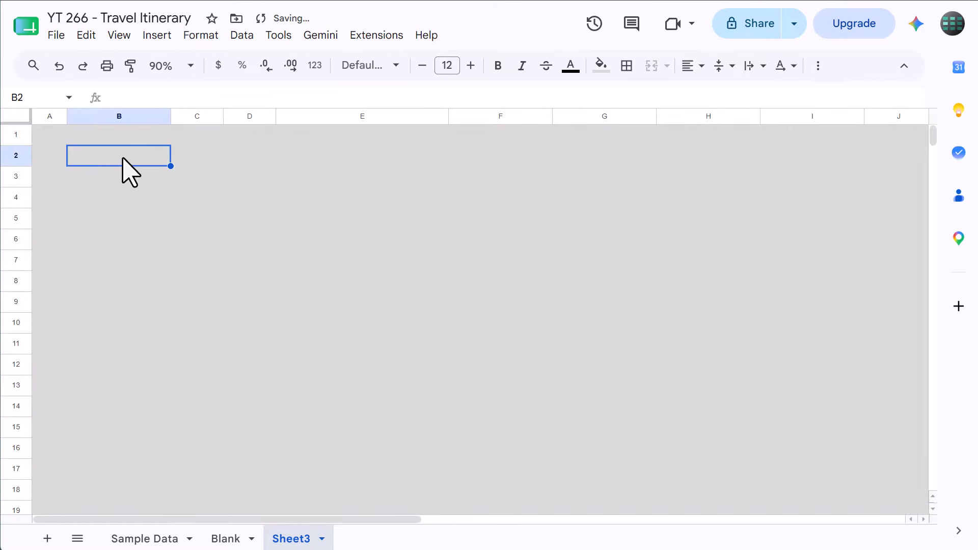
text(START DATE)
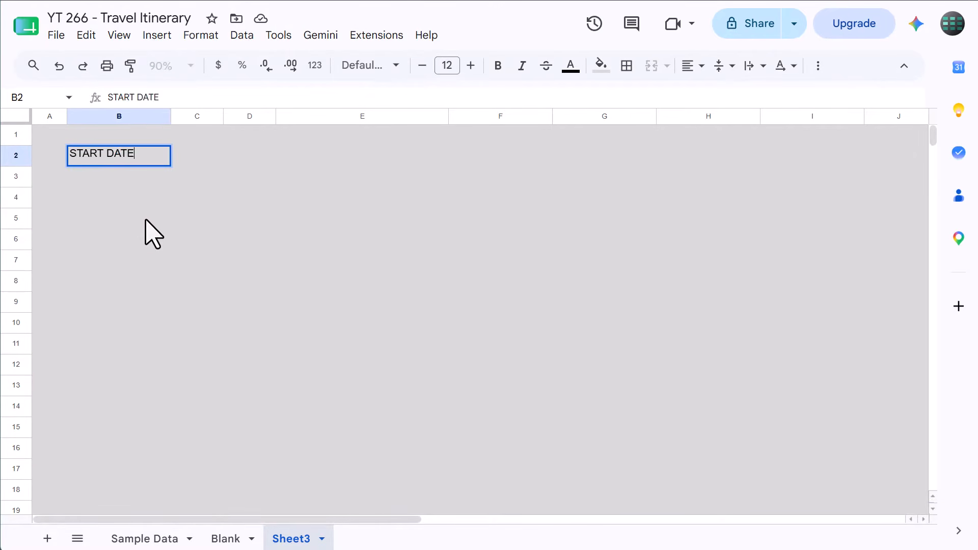
key(Return)
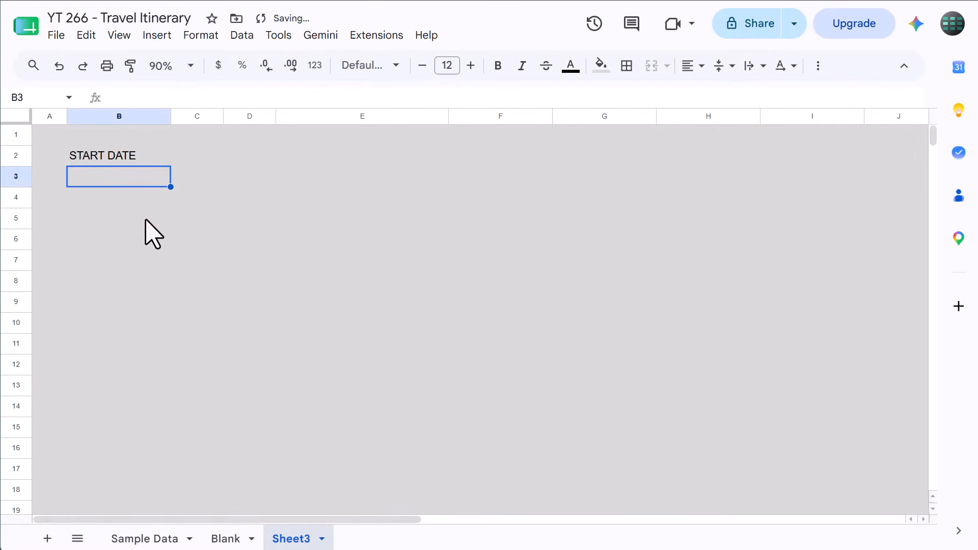
text(END DATE)
key(Tab)
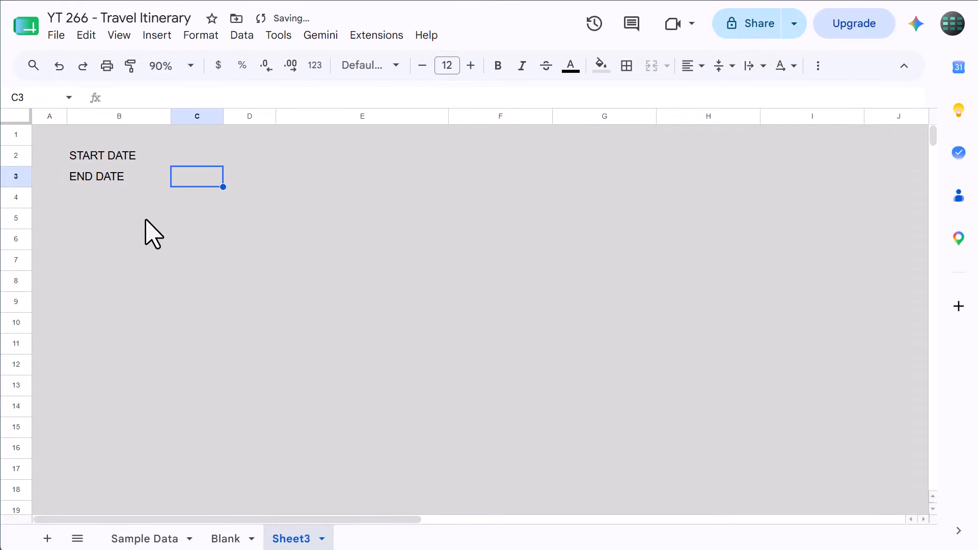
Merge cells C2:D2 and fill the merge down to C3:D3
drag(199, 153, 230, 161)
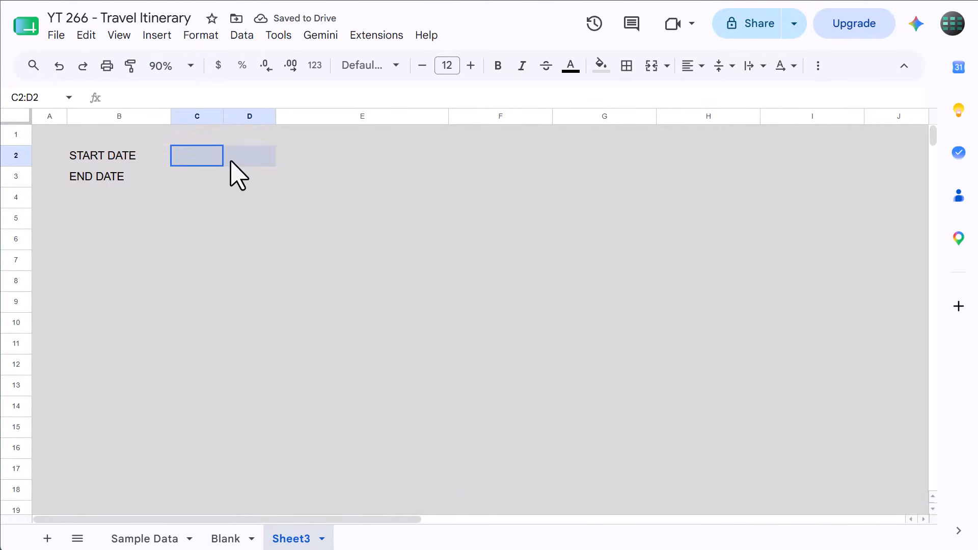
click(653, 69)
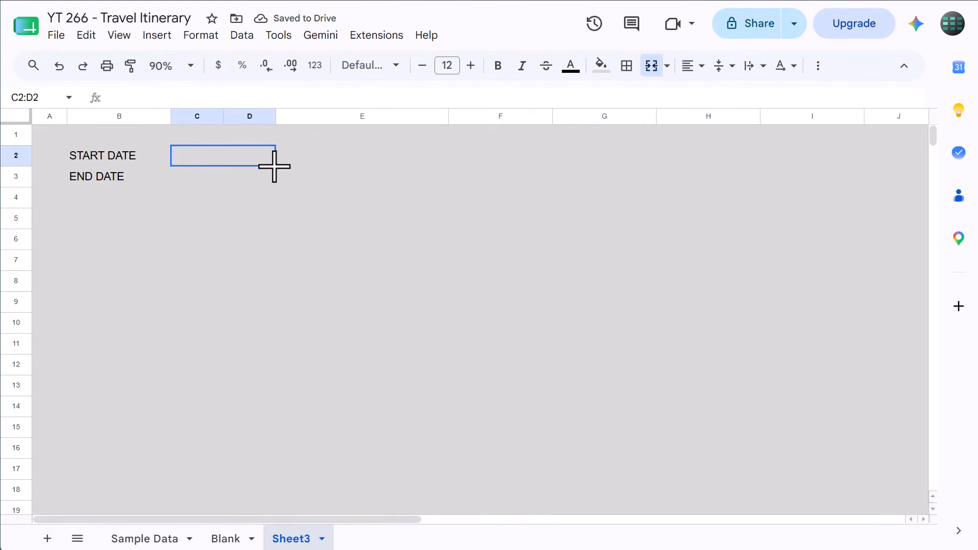
drag(274, 166, 274, 176)
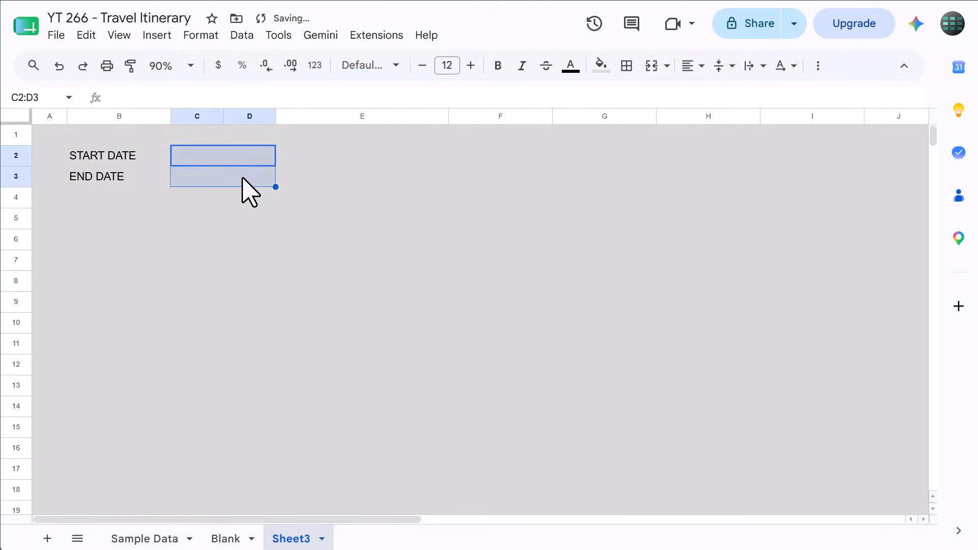
click(205, 178)
click(216, 159)
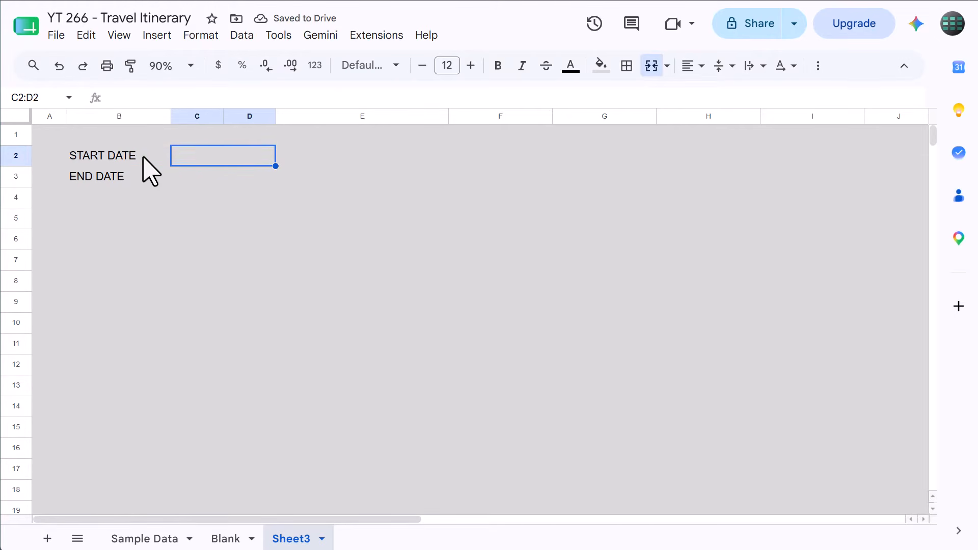
Apply dark gray borders to all cells in B2:D3
drag(124, 158, 236, 175)
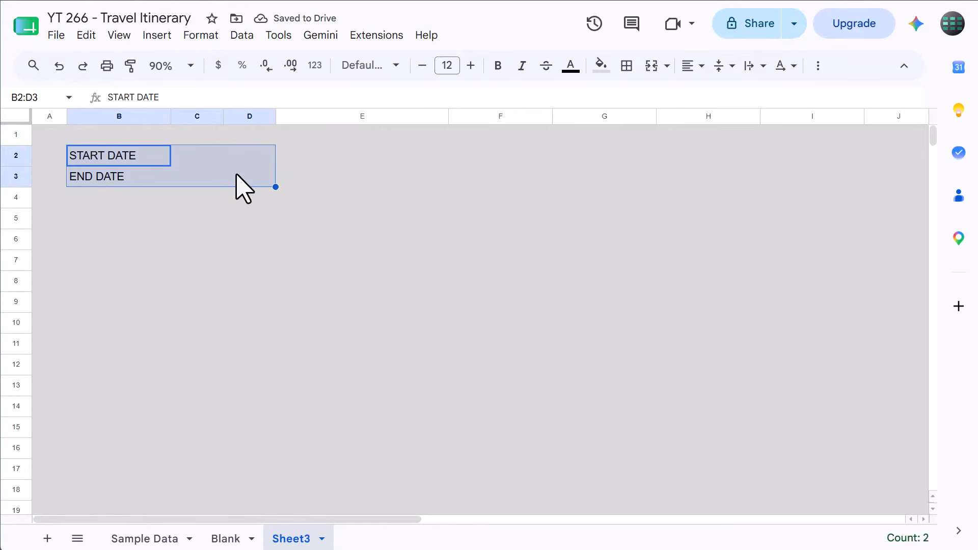
click(629, 67)
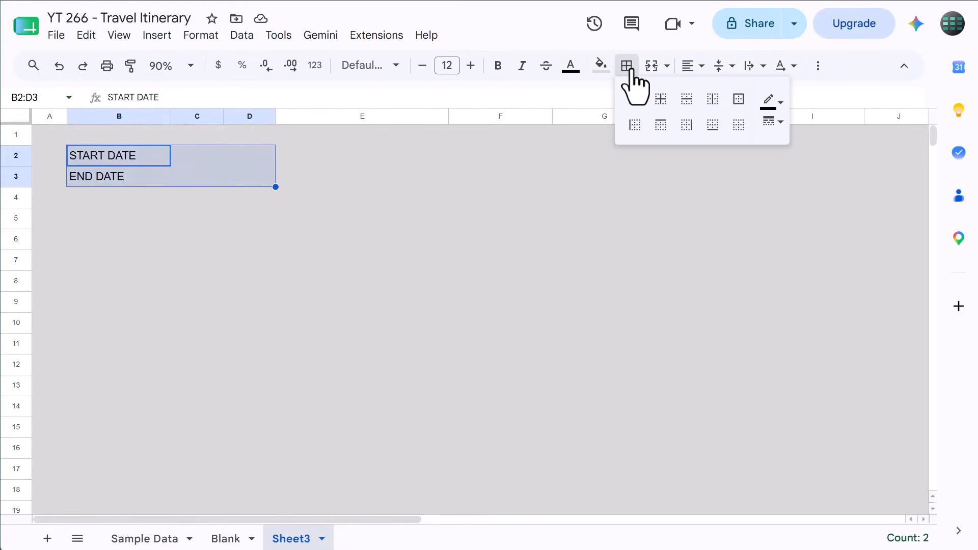
click(769, 99)
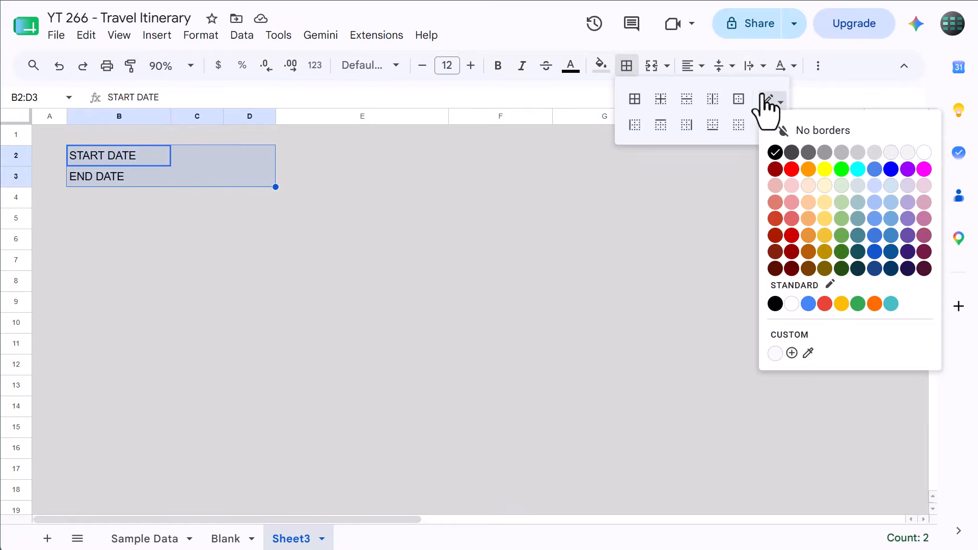
click(825, 153)
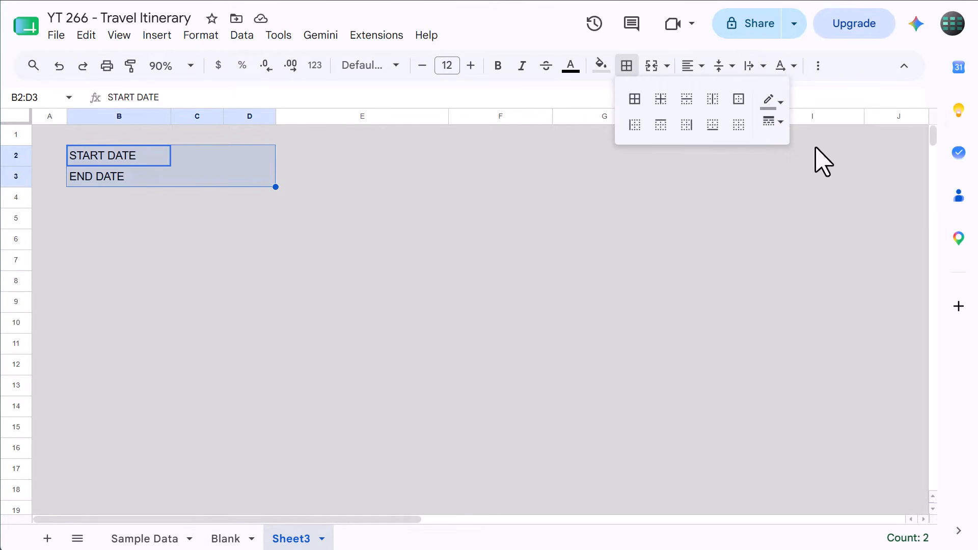
click(634, 100)
click(627, 66)
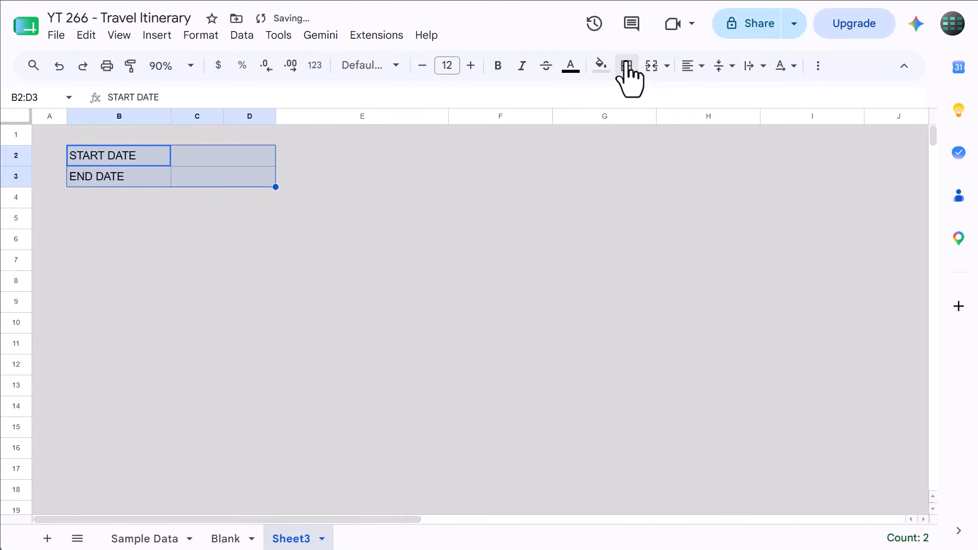
Reset the fill color of B2:D3 and make the labels in B2:B3 bold
click(601, 65)
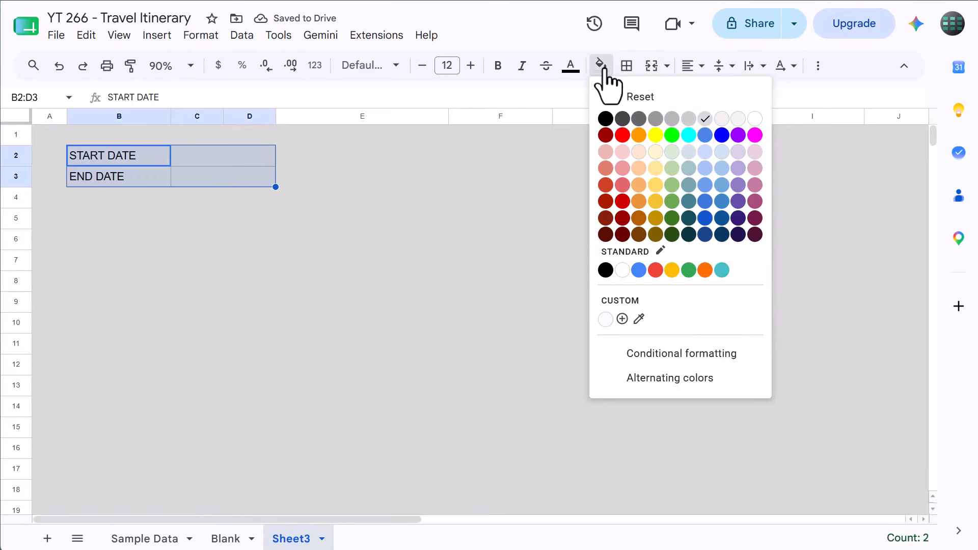
click(621, 96)
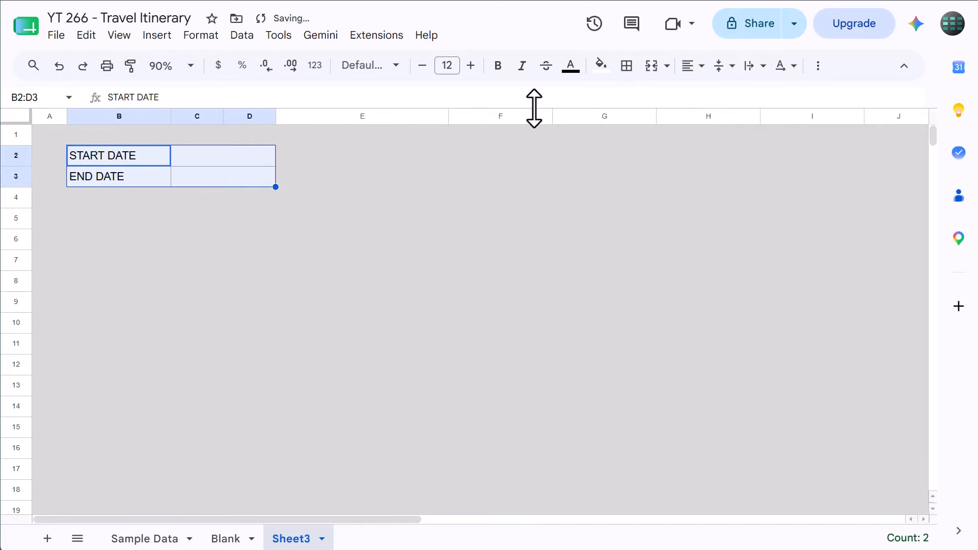
drag(153, 164, 150, 176)
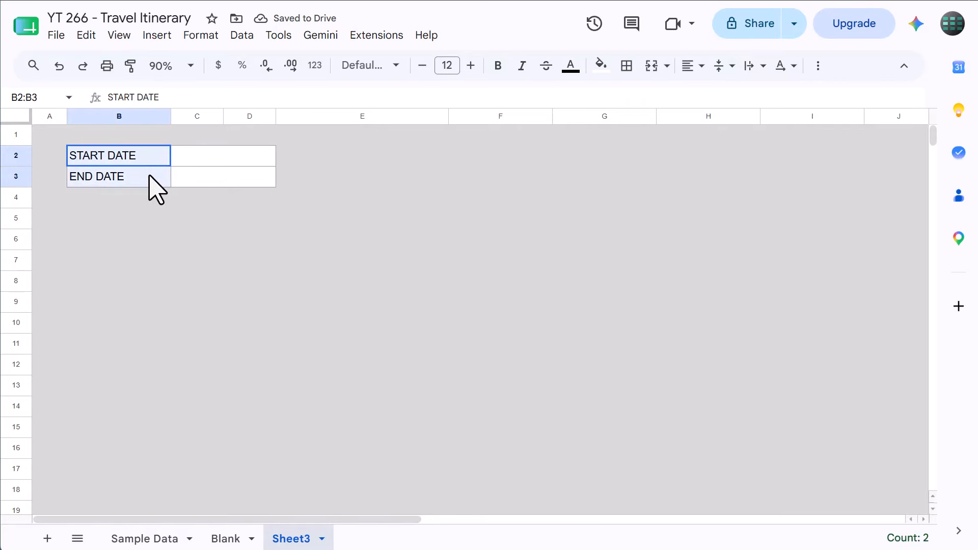
click(498, 66)
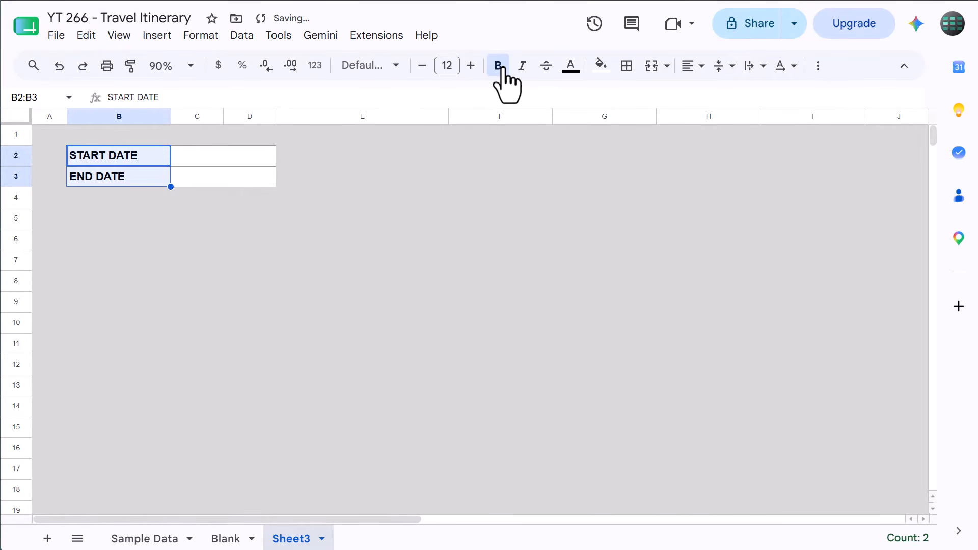
Copy the label cells B2:B3 to I2:I3 and center the copies horizontally
right_click(150, 160)
click(217, 104)
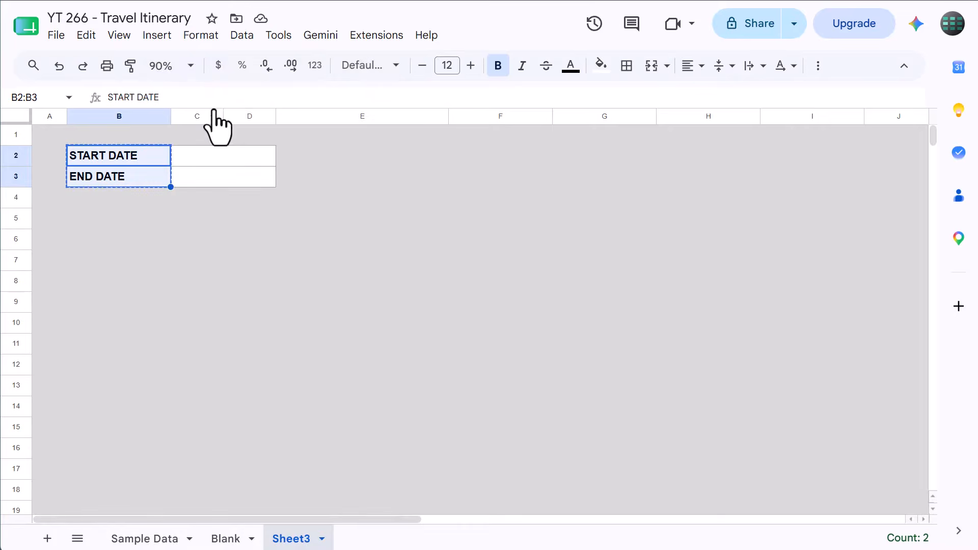
click(788, 158)
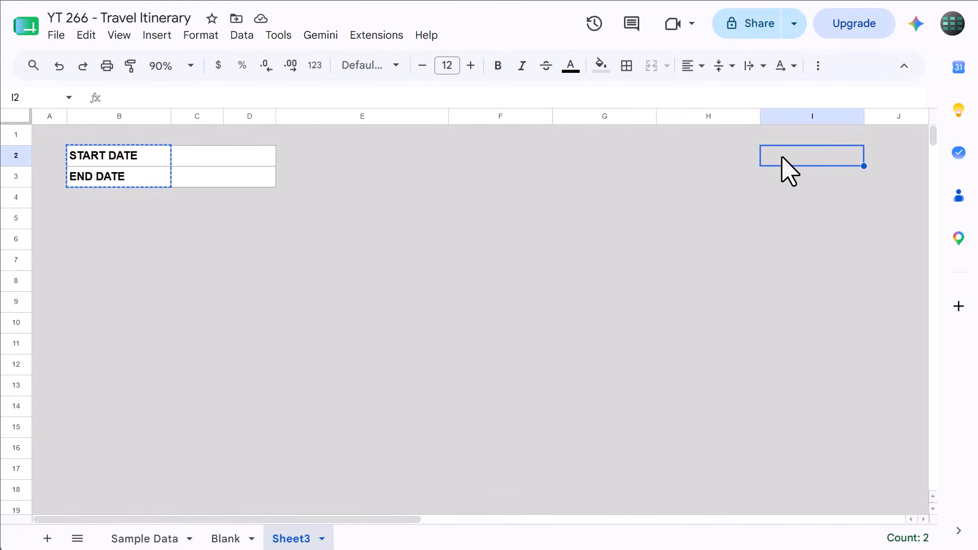
right_click(782, 158)
click(785, 128)
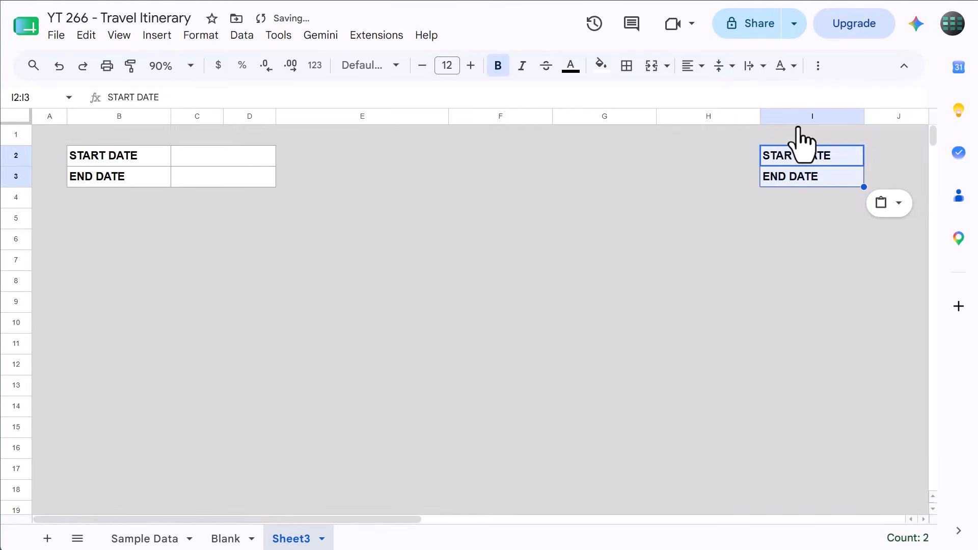
click(693, 66)
click(717, 95)
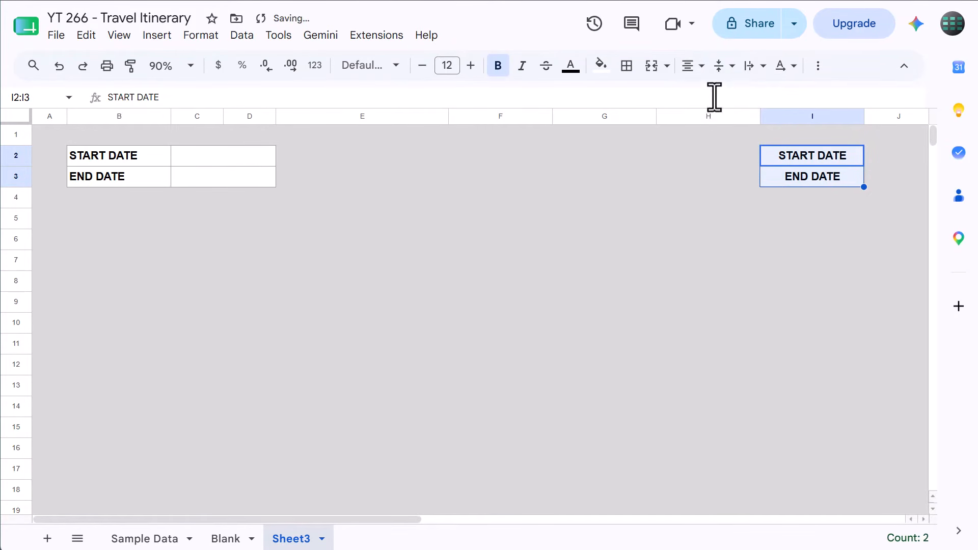
Clear the copied text from I2:I3 and enter the label TOTAL COST in cell I2
key(Delete)
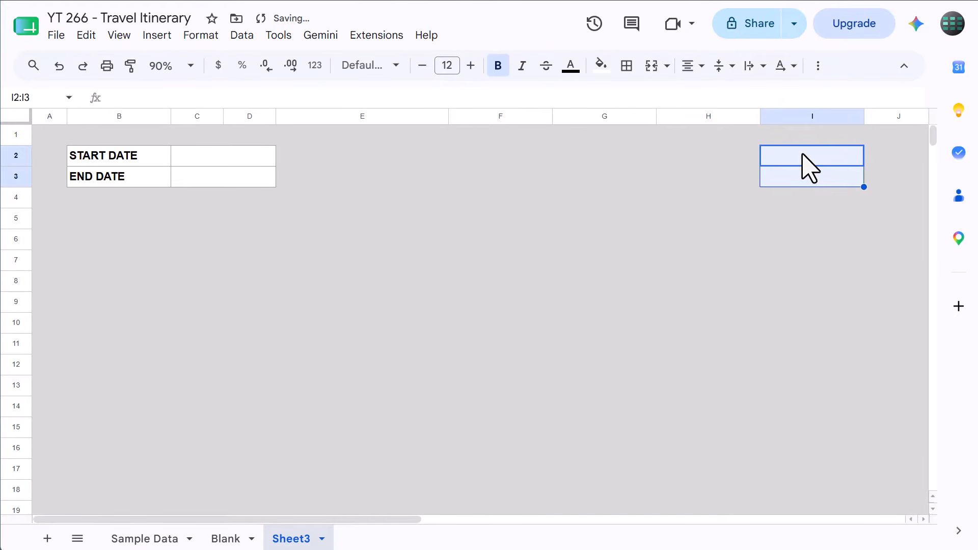
click(808, 155)
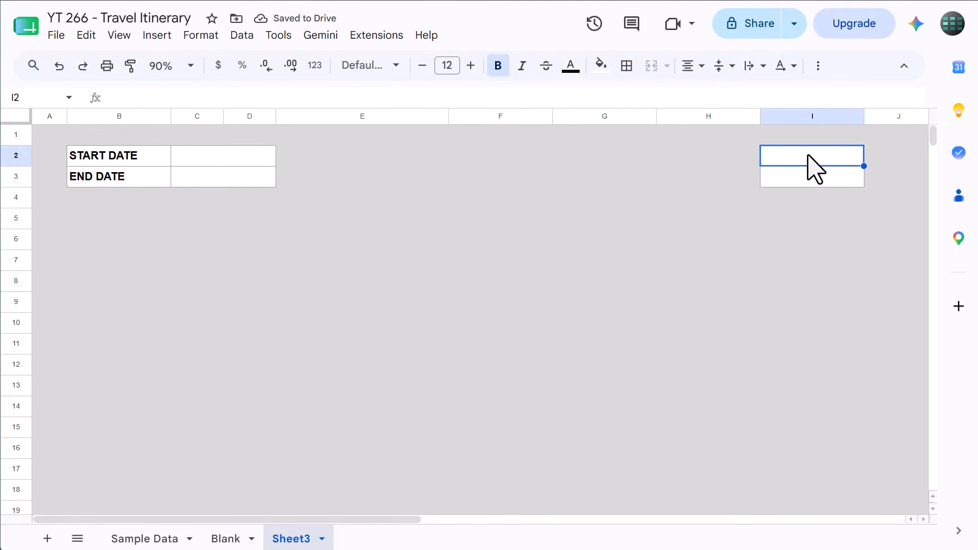
text(TOTAL)
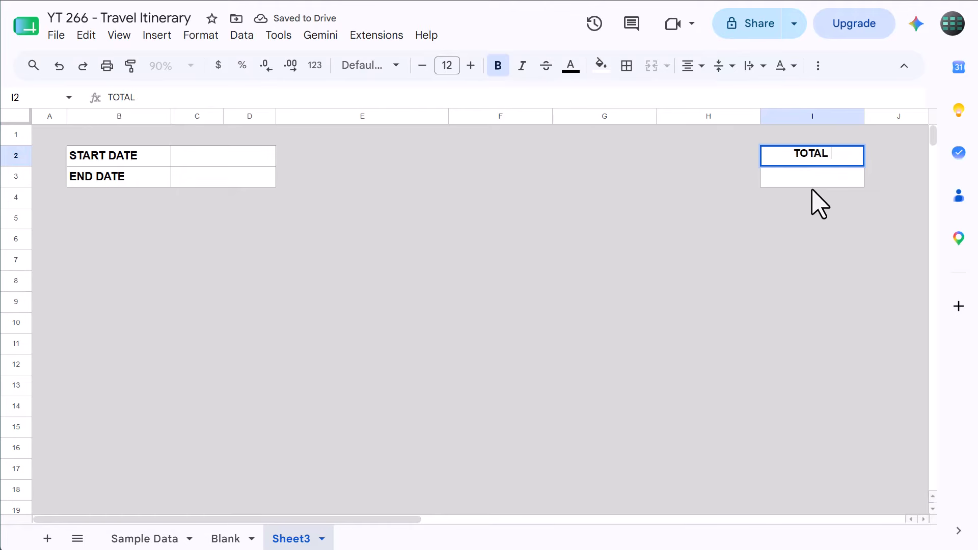
text( COST)
key(Return)
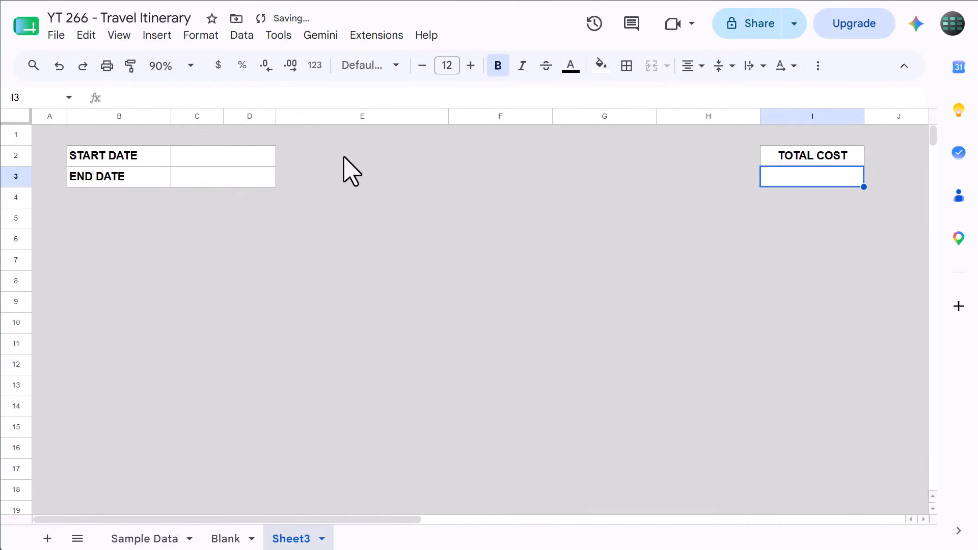
Reset the fill color of the range B5:I60
click(25, 94)
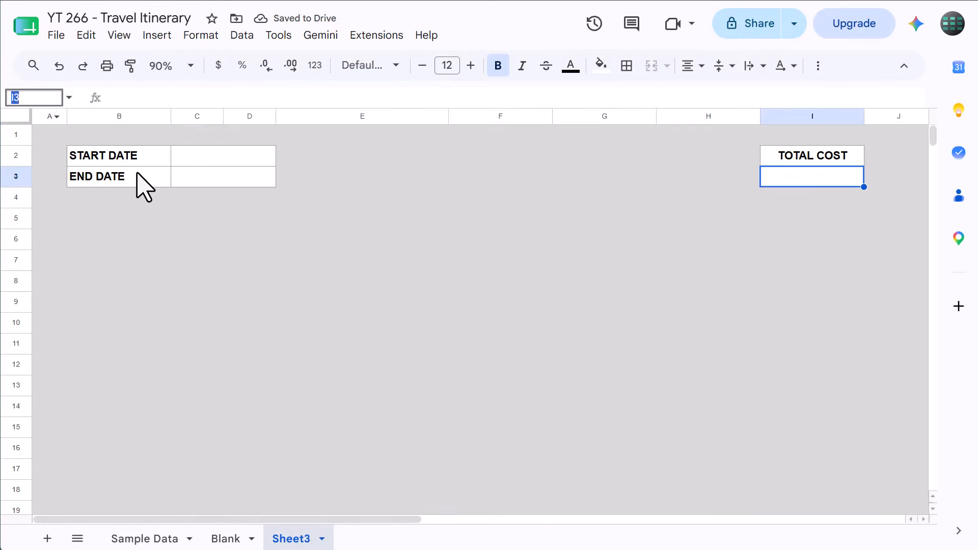
text(B5:I60)
key(Return)
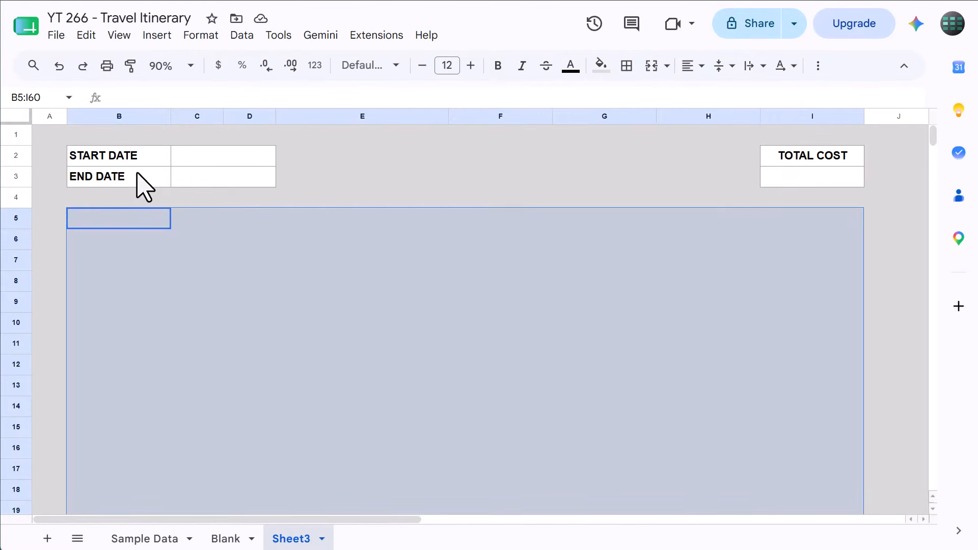
click(601, 66)
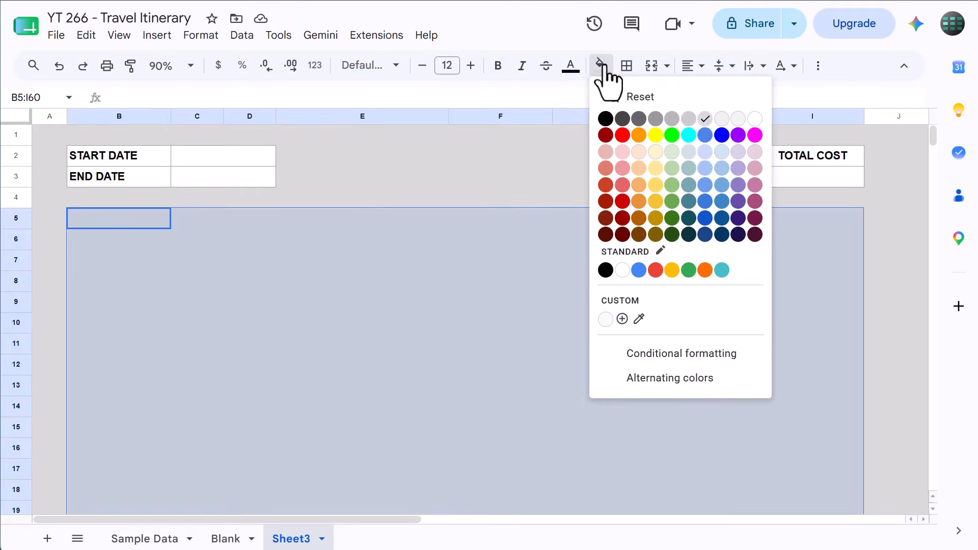
click(622, 96)
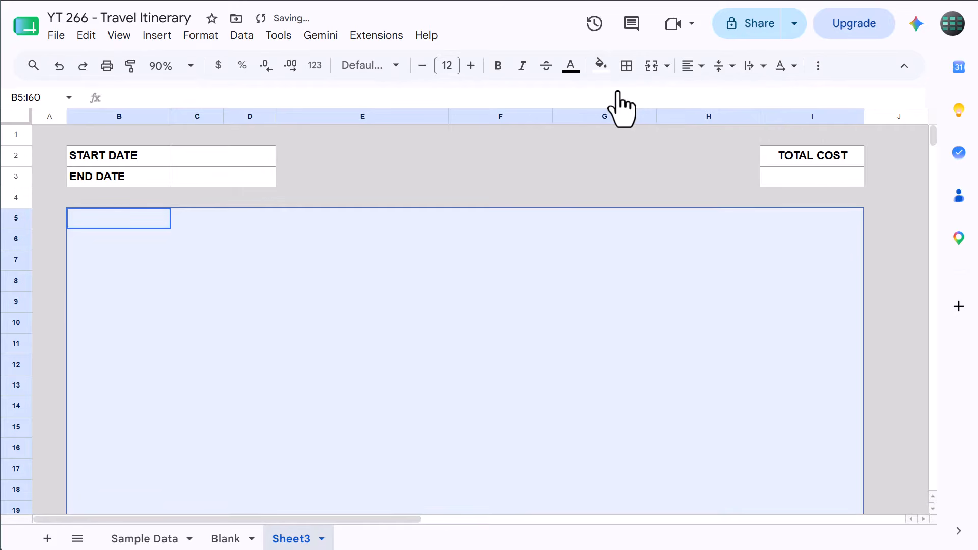
Add an outer border around the range B5:I60
click(626, 65)
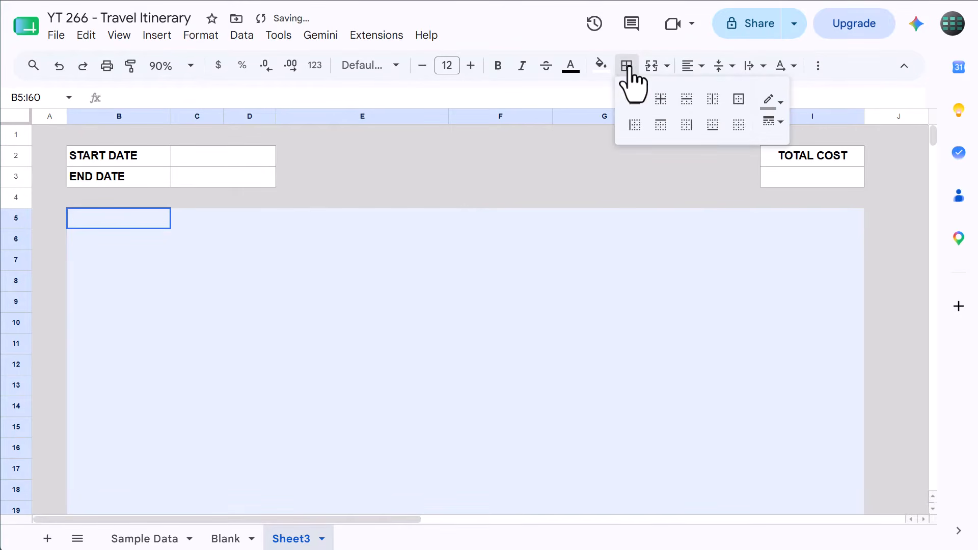
click(739, 100)
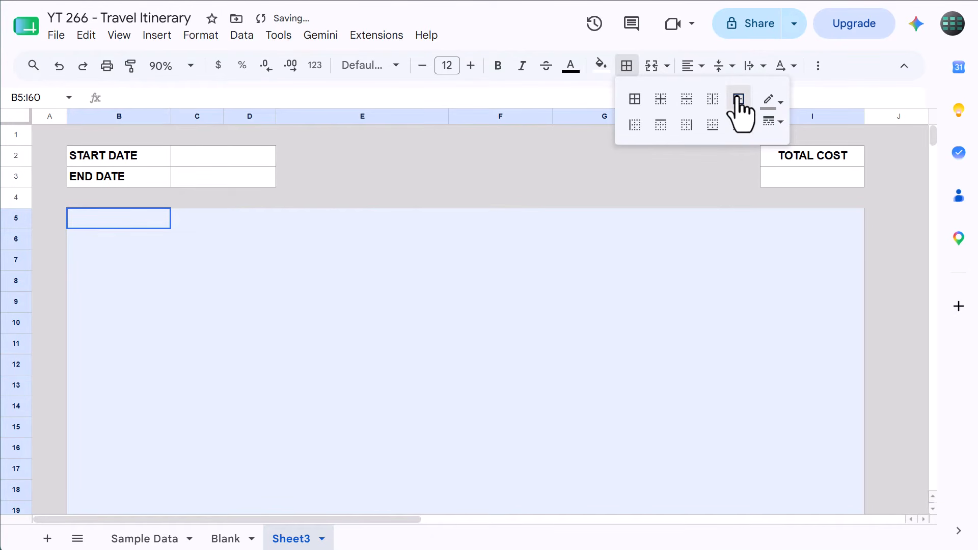
click(627, 65)
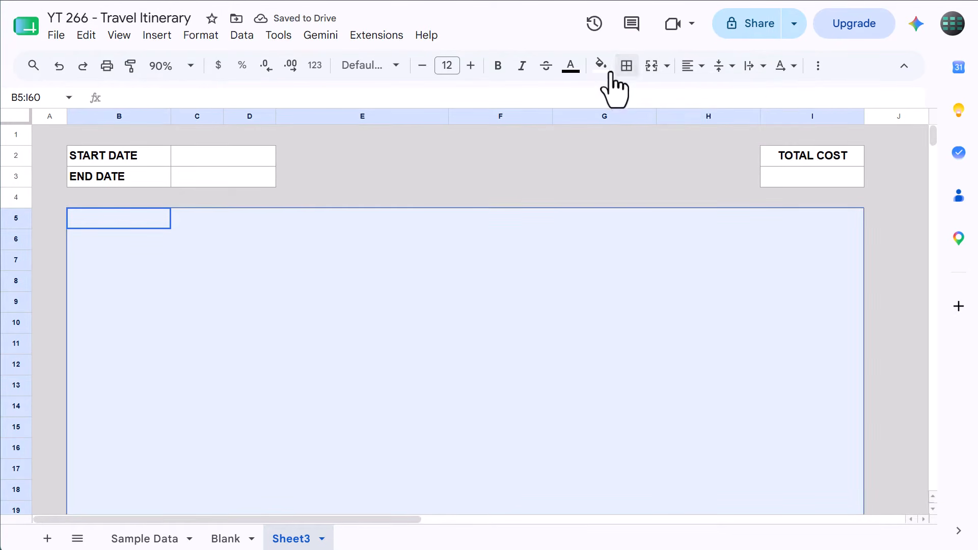
Make the header row range B5:I5 bold and fill it with light blue
drag(118, 224, 801, 222)
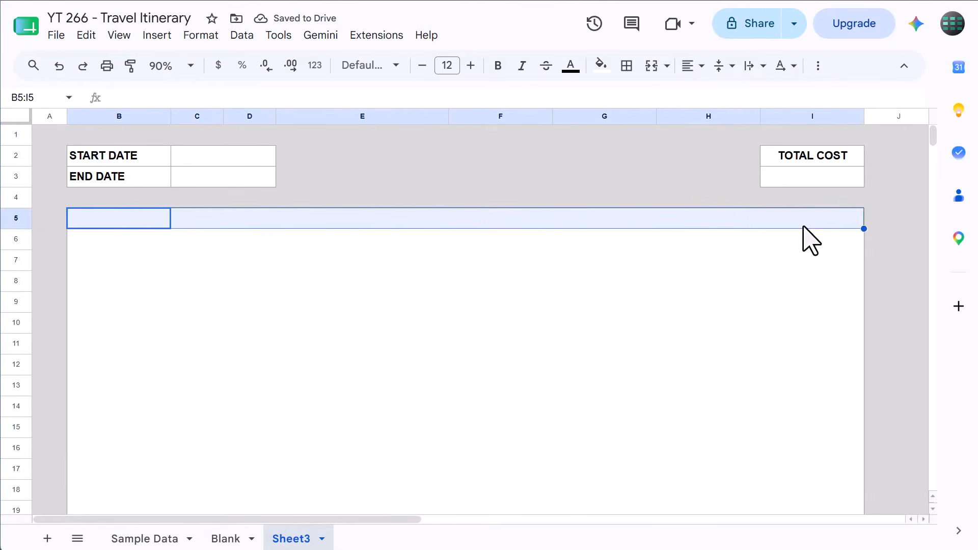
click(498, 66)
click(602, 71)
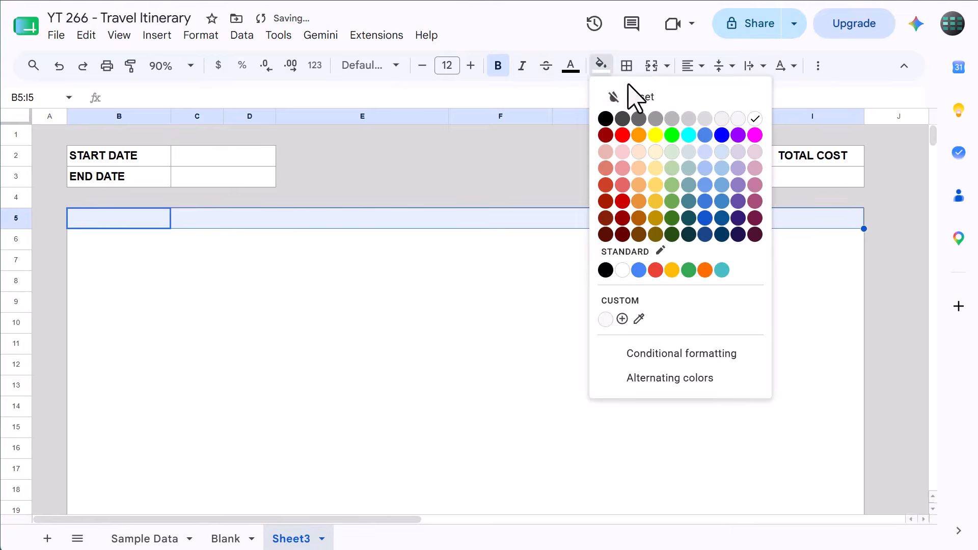
click(722, 151)
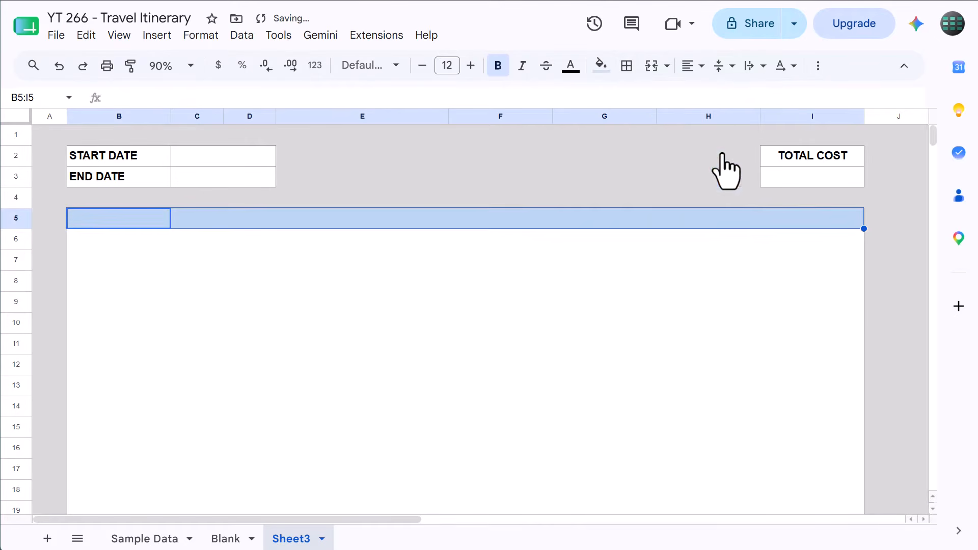
Add an outer border around the header row range B5:I5
click(626, 66)
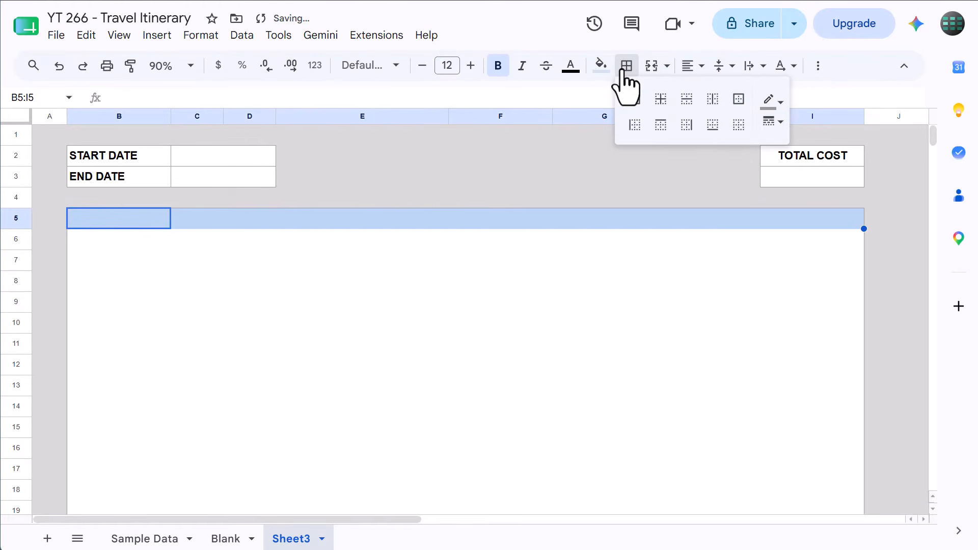
click(739, 99)
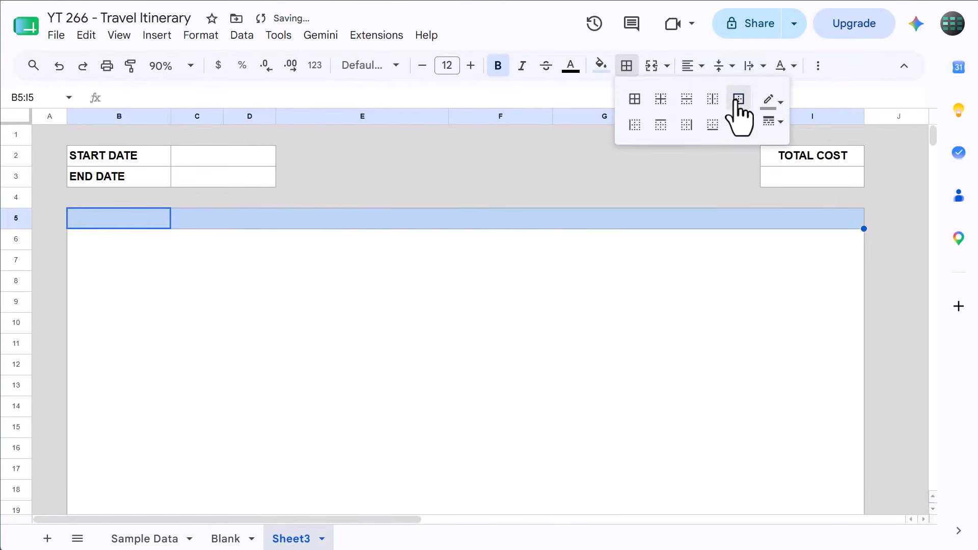
click(628, 66)
Enter the headers DATE, DAY, # and ACTIVITY in cells B5 to E5
click(147, 217)
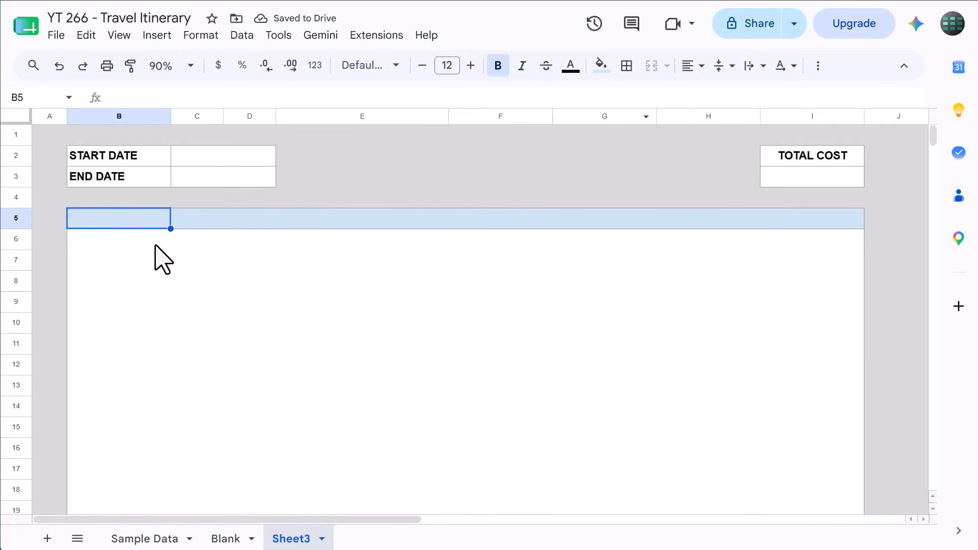
text(DATE)
key(Tab)
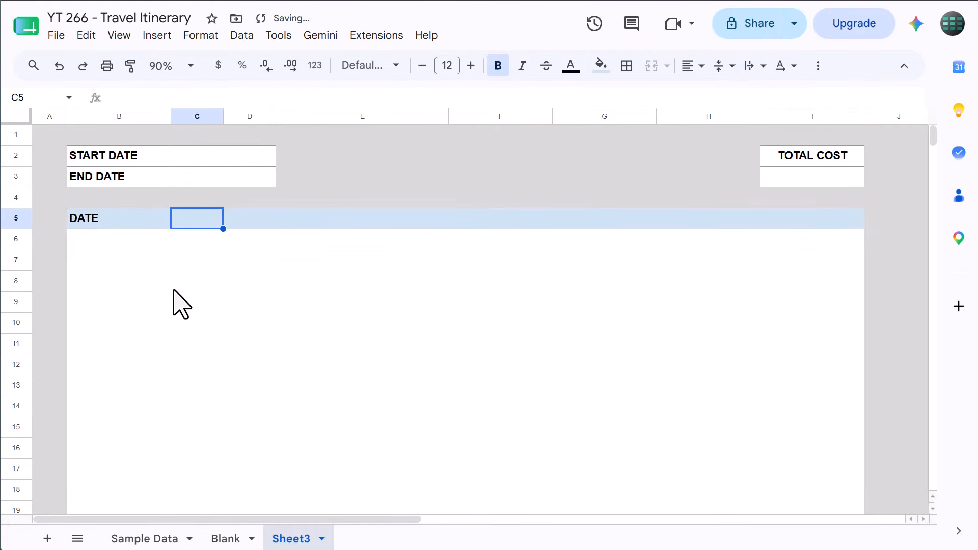
text(DAY)
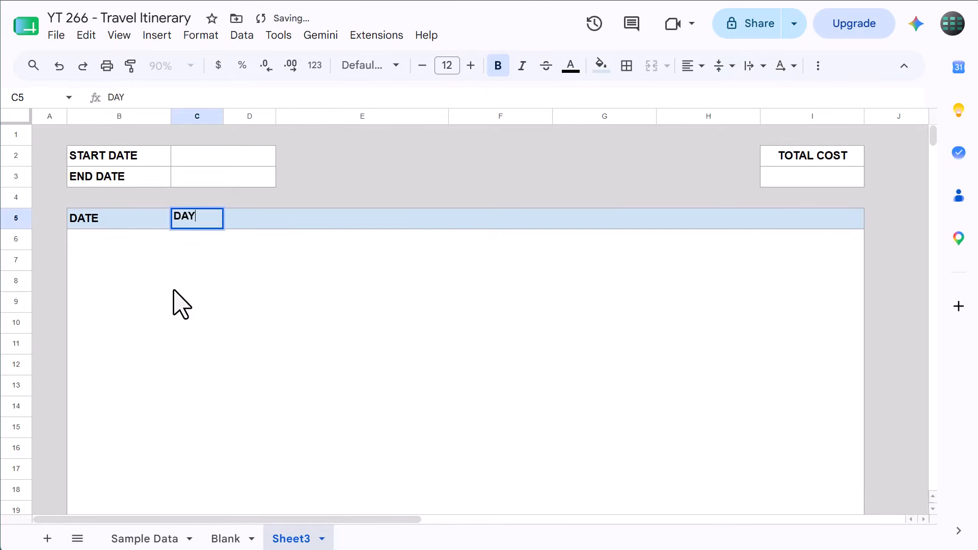
key(Tab)
text(#)
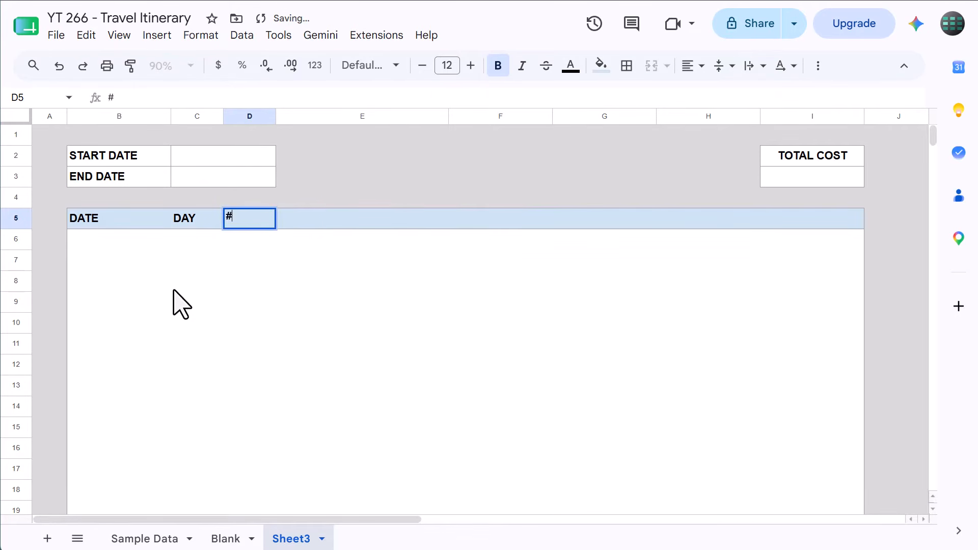
key(Tab)
text(ACTIVIT)
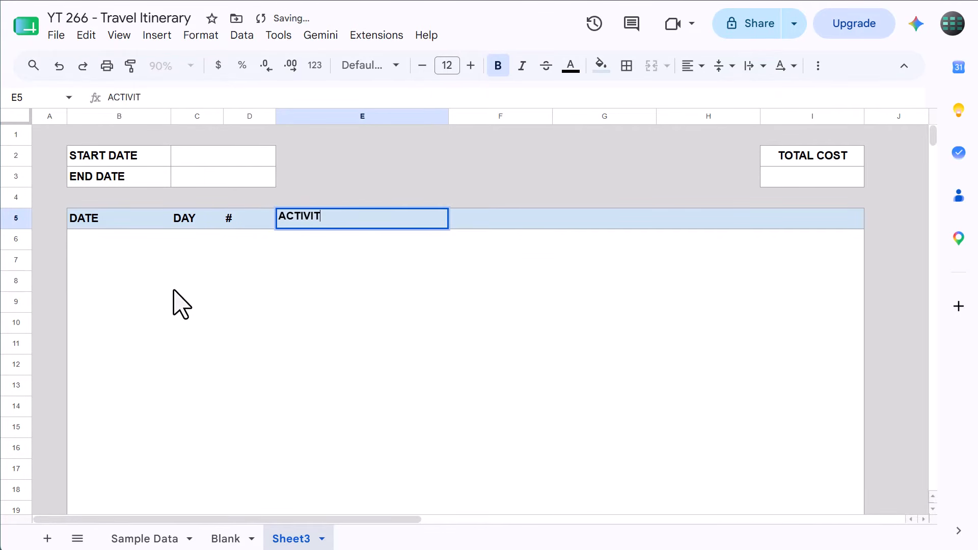
text(Y)
key(Tab)
Enter the headers START TIME, HOURS, END TIME and COST in cells F5 to I5
text(START TIME)
key(Tab)
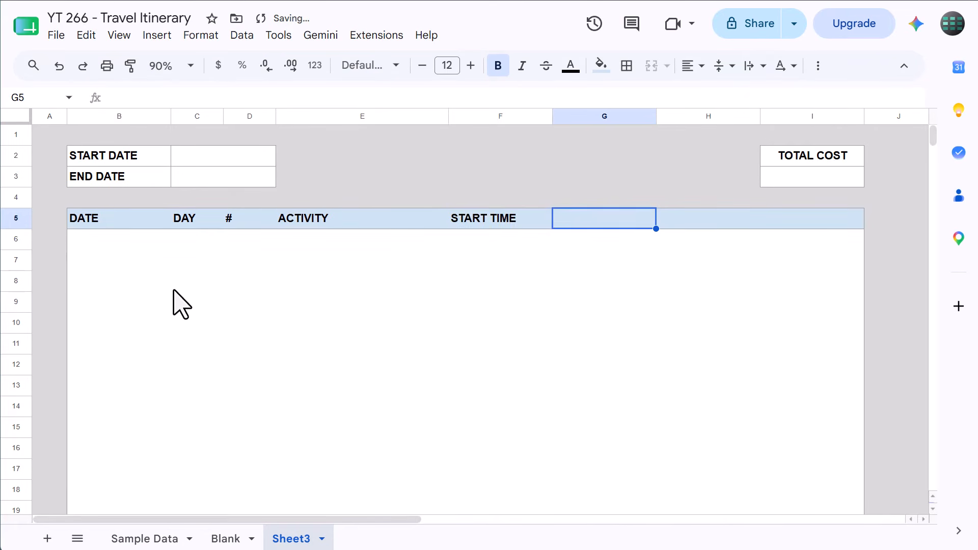
text(HOURS)
key(Tab)
text(END TI)
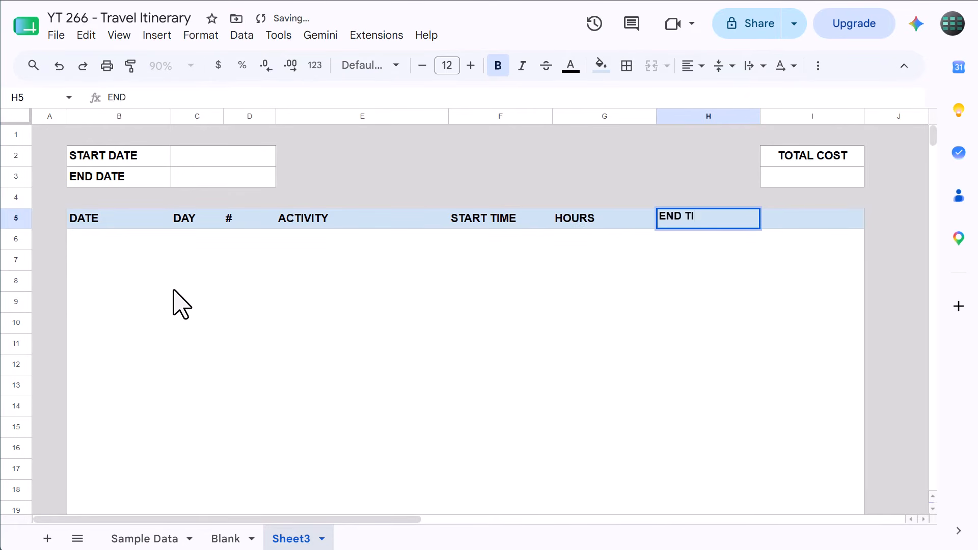
text(ME)
key(Tab)
text(COST)
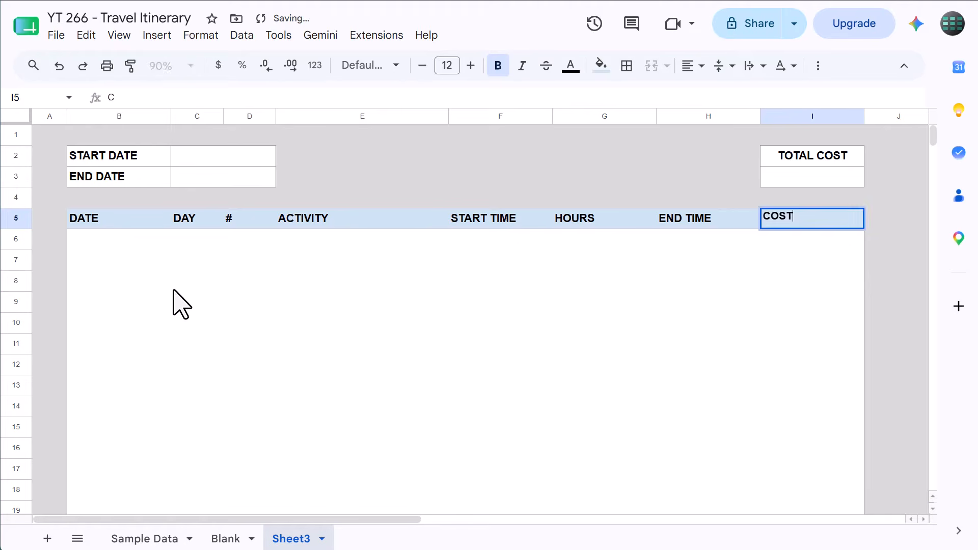
key(Return)
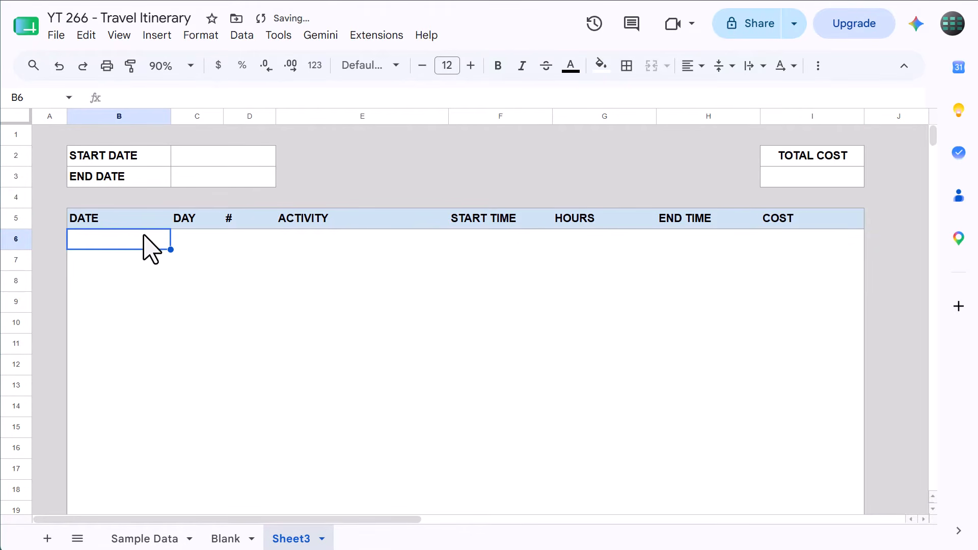
Fill the START DATE and END DATE label cells B2:B3 with light yellow
click(153, 159)
shift+click(156, 172)
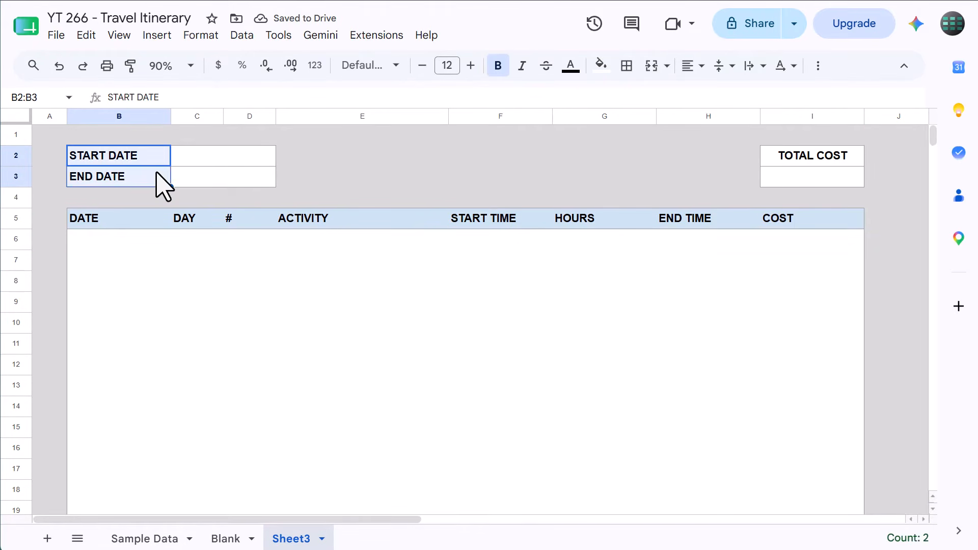
click(601, 65)
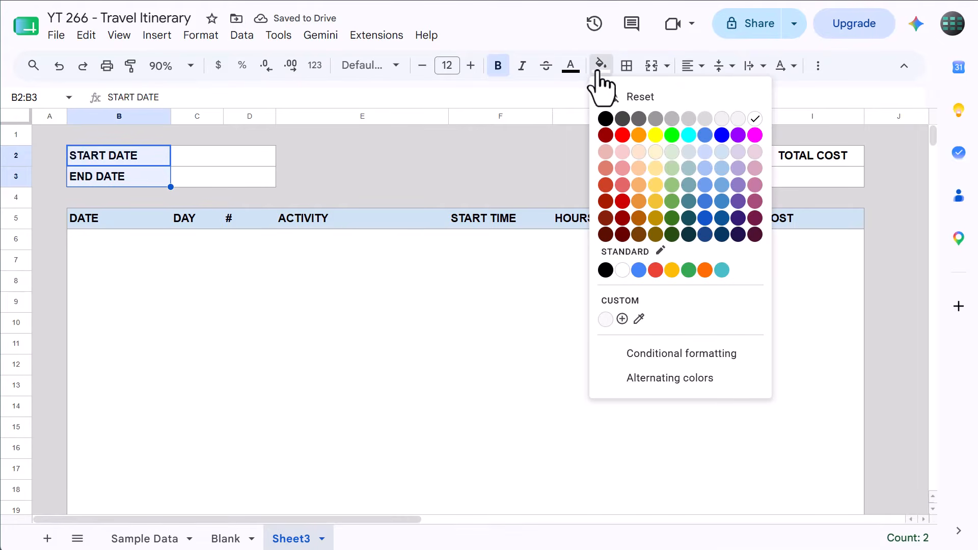
click(656, 166)
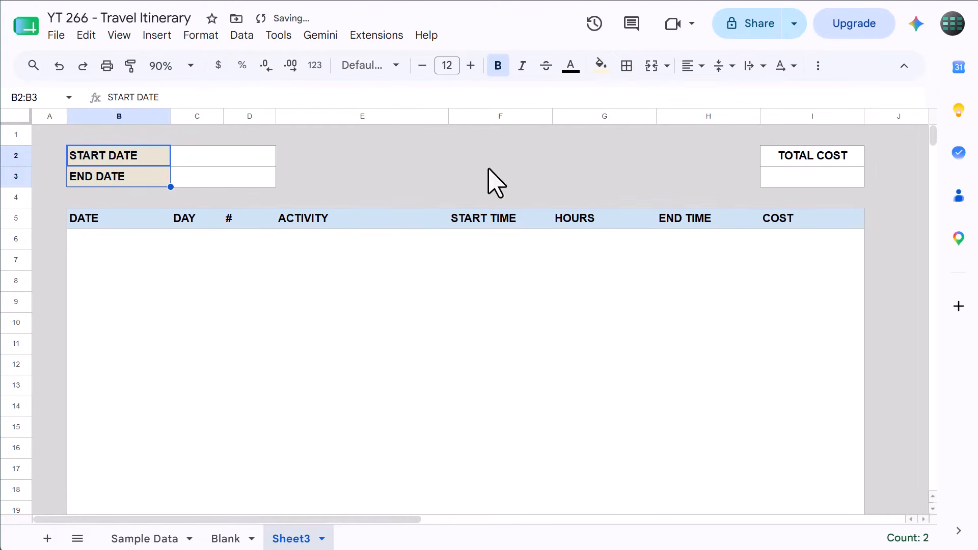
Fill the TOTAL COST label cell I2 with light green
click(815, 158)
click(601, 65)
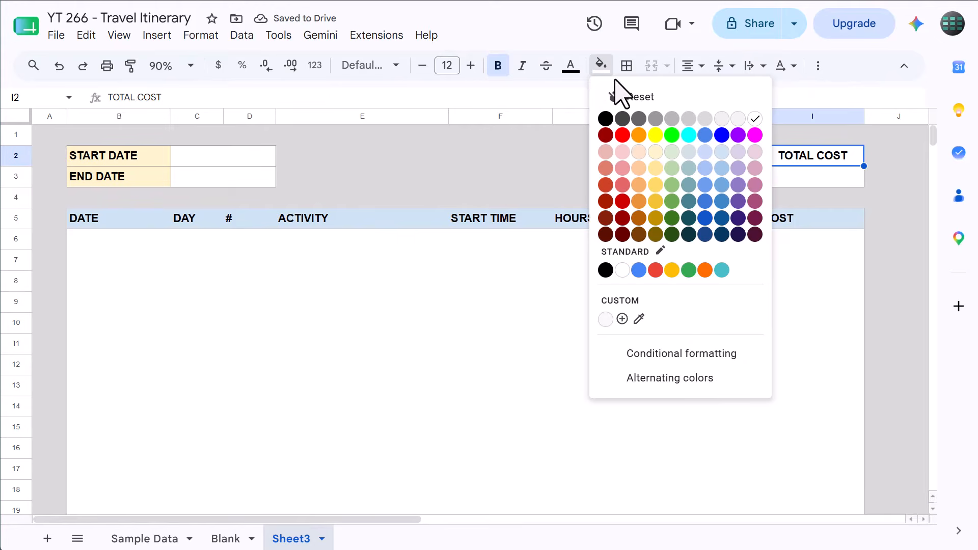
click(673, 153)
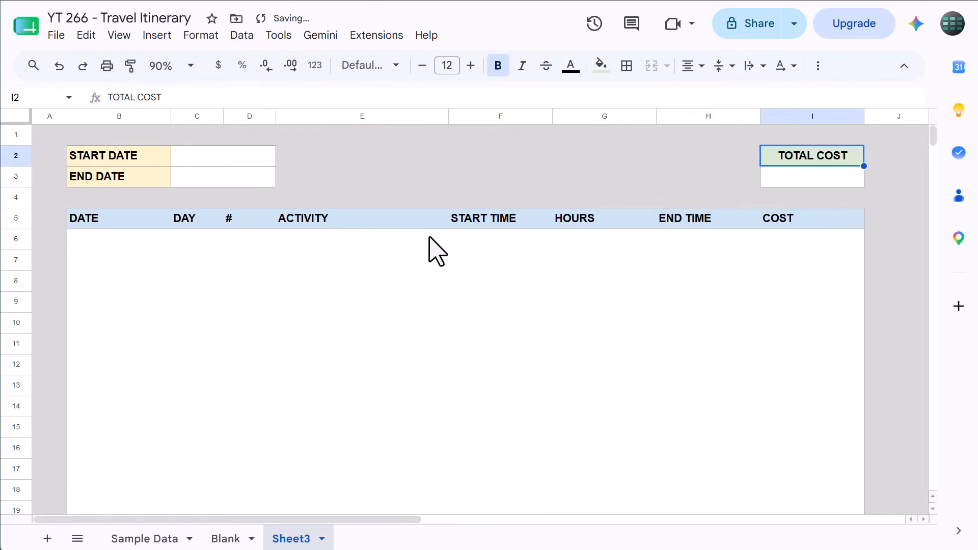
Make cell B62 below the itinerary area bold and fill it with light red 3
click(206, 268)
scroll(205, 272, down, 1)
scroll(206, 273, down, 15)
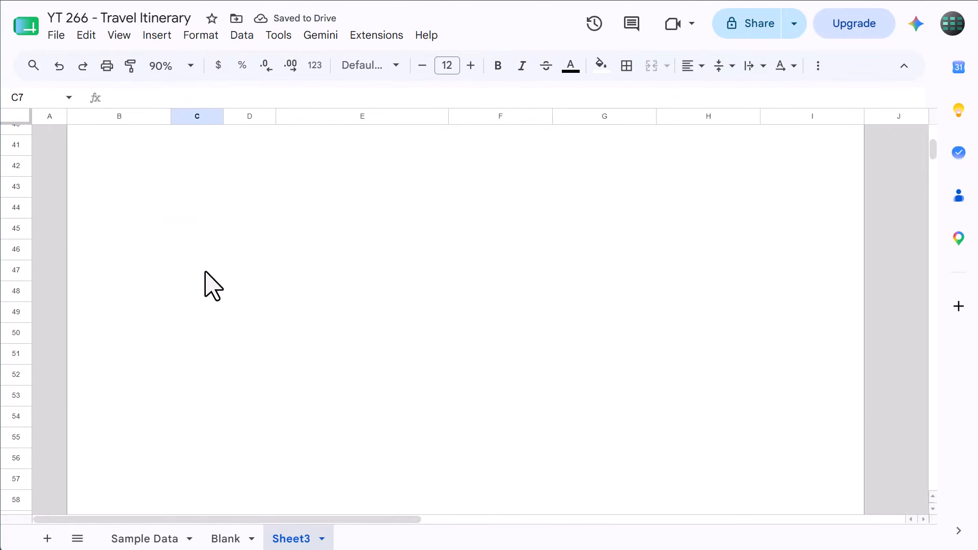
click(116, 246)
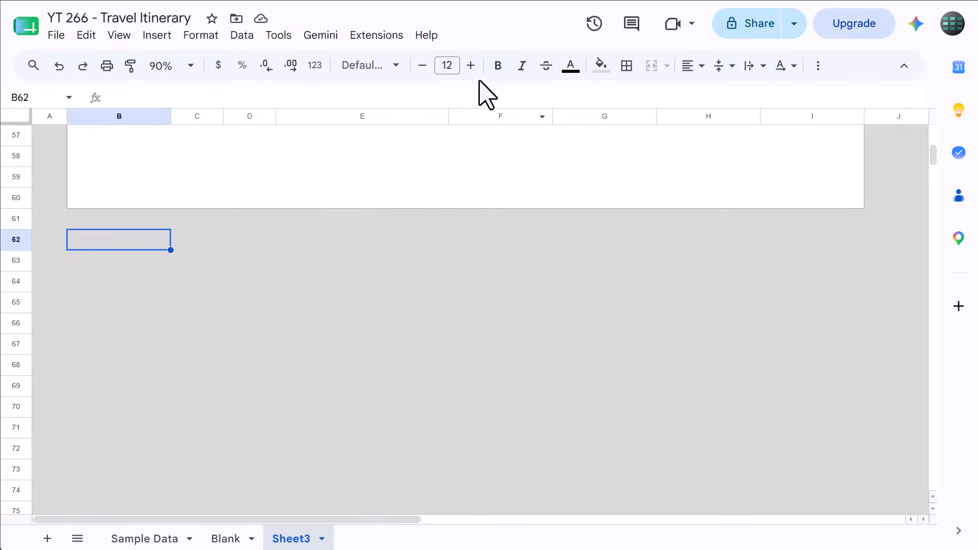
click(493, 71)
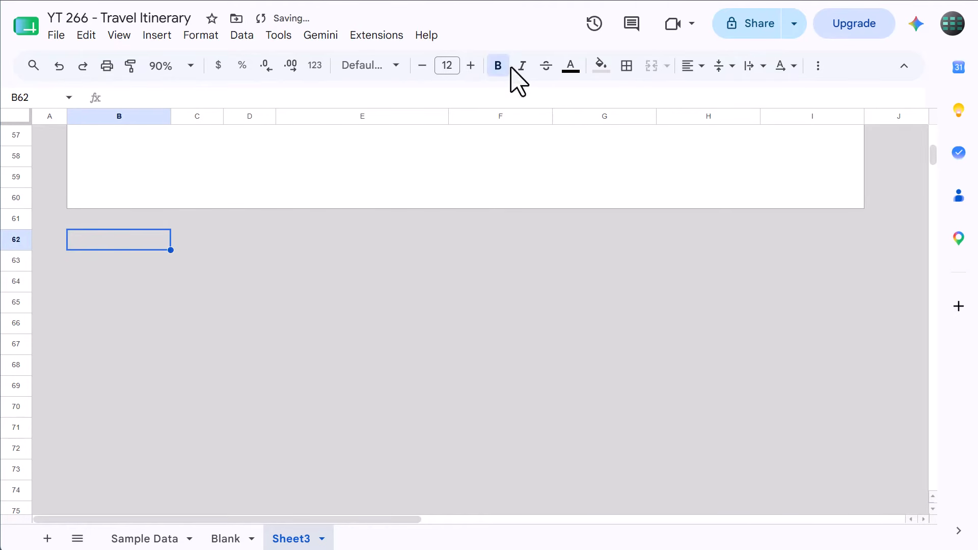
click(602, 68)
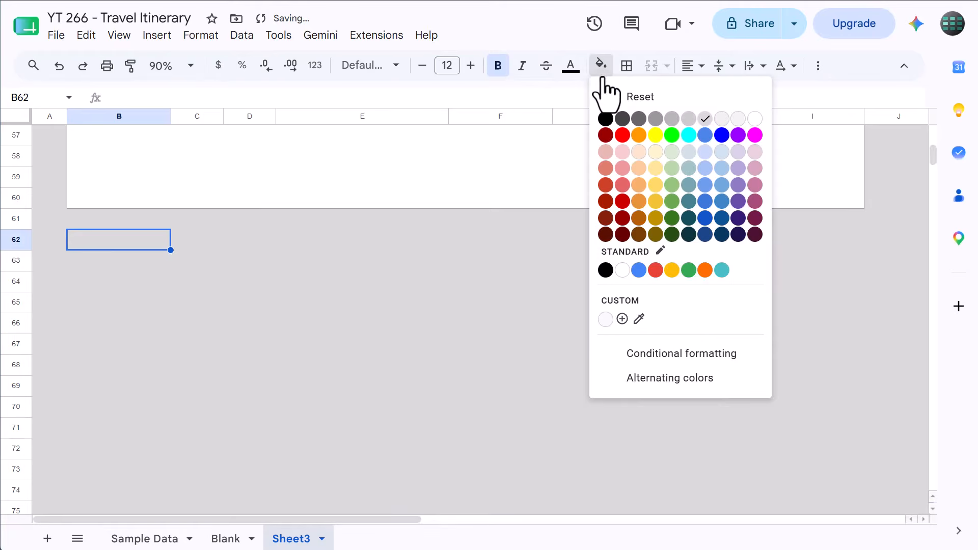
click(622, 151)
Add an outer border to cell B62 and enter the label NOTES in it
click(626, 67)
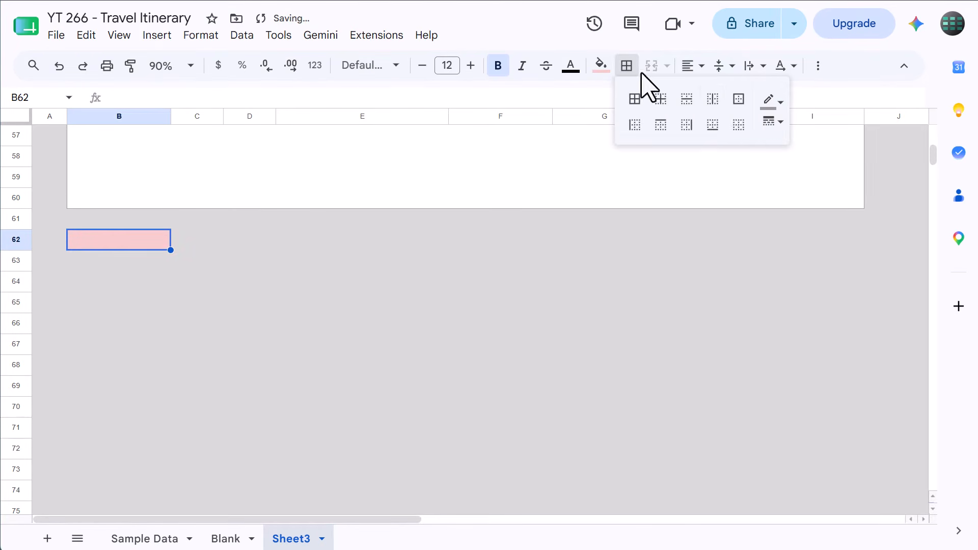
click(738, 102)
click(628, 67)
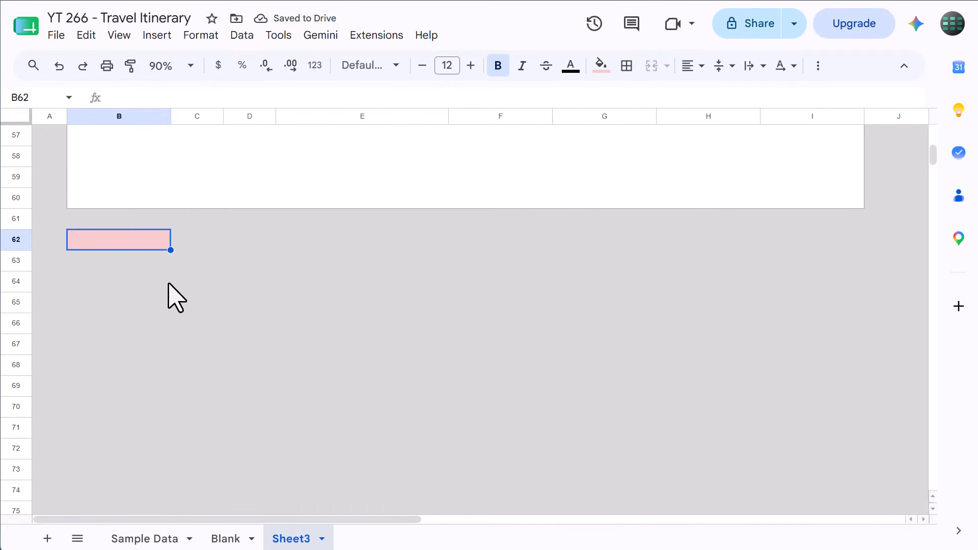
text(NOTES)
key(Tab)
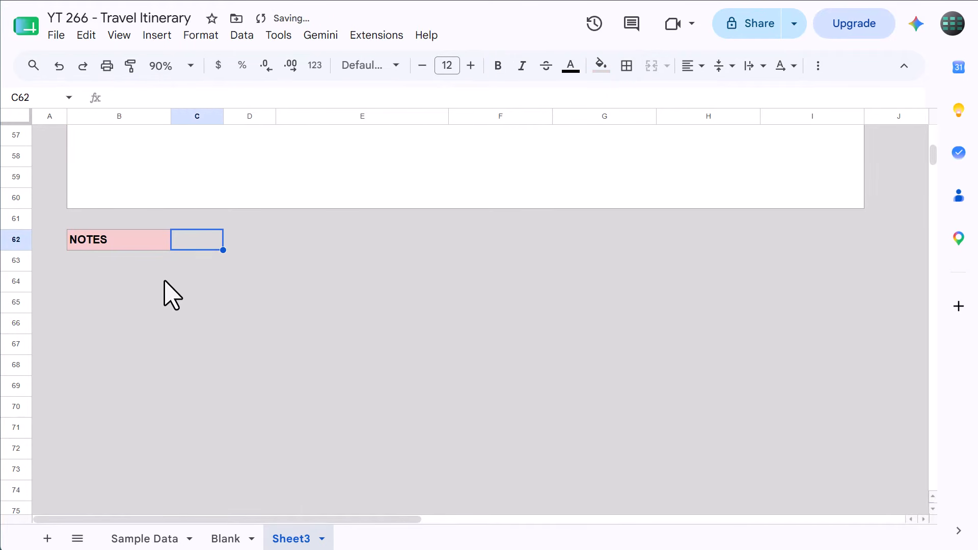
Add an outer border around the notes area B63:I70
mouse_move(128, 261)
mouse_down()
mouse_move(410, 271)
mouse_move(749, 301)
mouse_move(818, 417)
mouse_up()
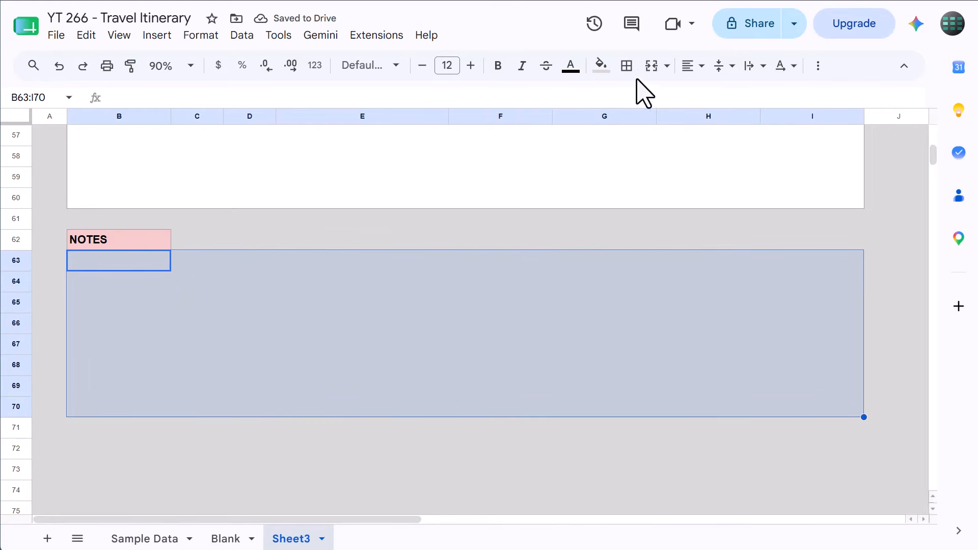
click(626, 65)
click(737, 98)
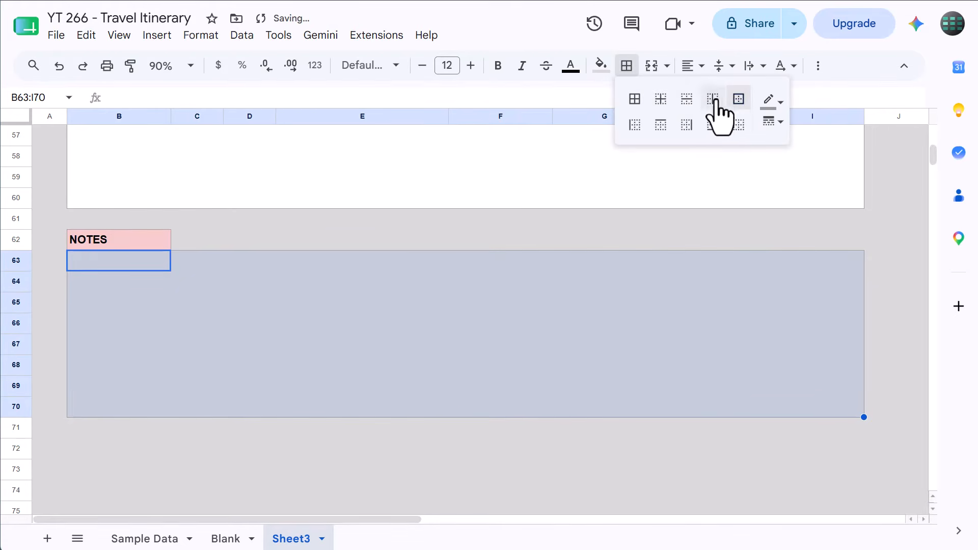
click(626, 67)
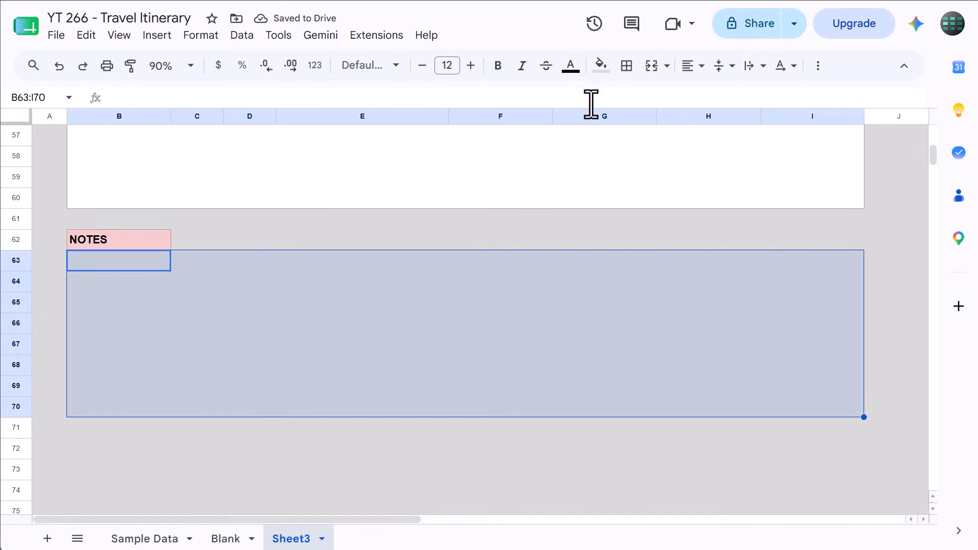
Add light gray horizontal inner borders between the rows of the notes area B63:I70
click(626, 66)
click(773, 99)
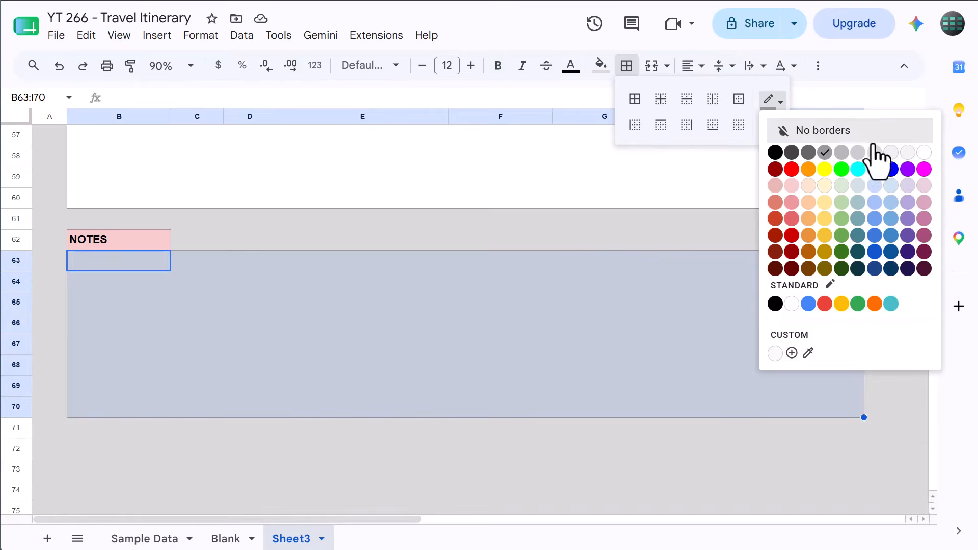
click(891, 153)
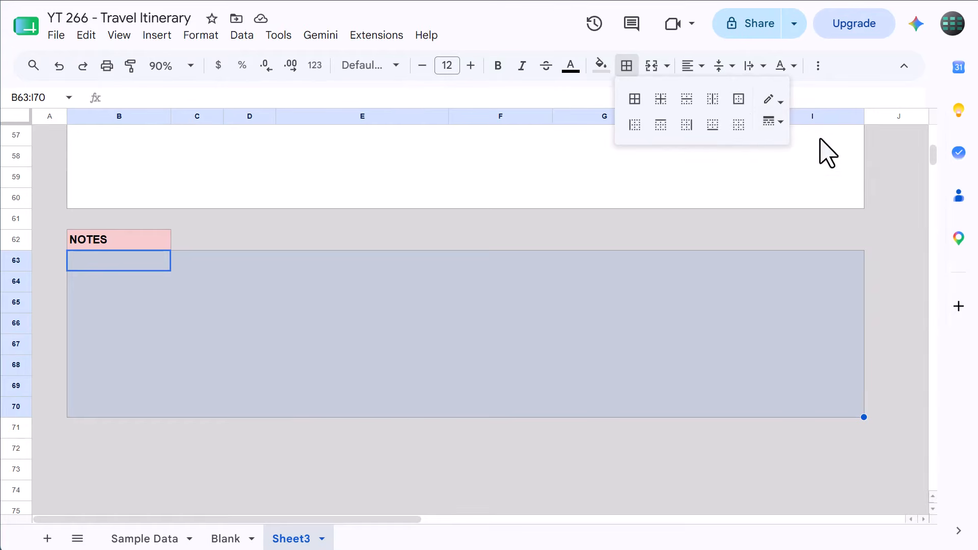
click(688, 100)
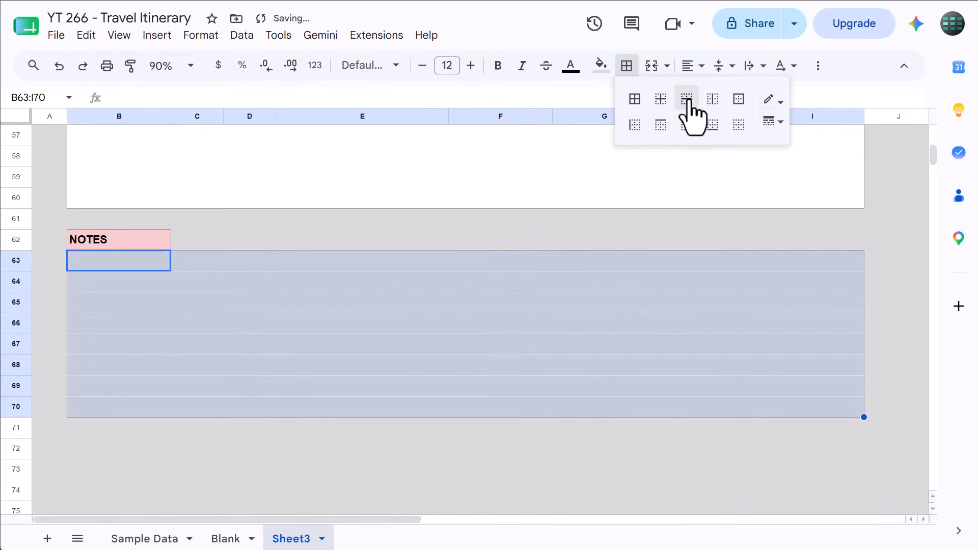
click(626, 68)
Reset the fill color of the notes area B63:I70
click(602, 69)
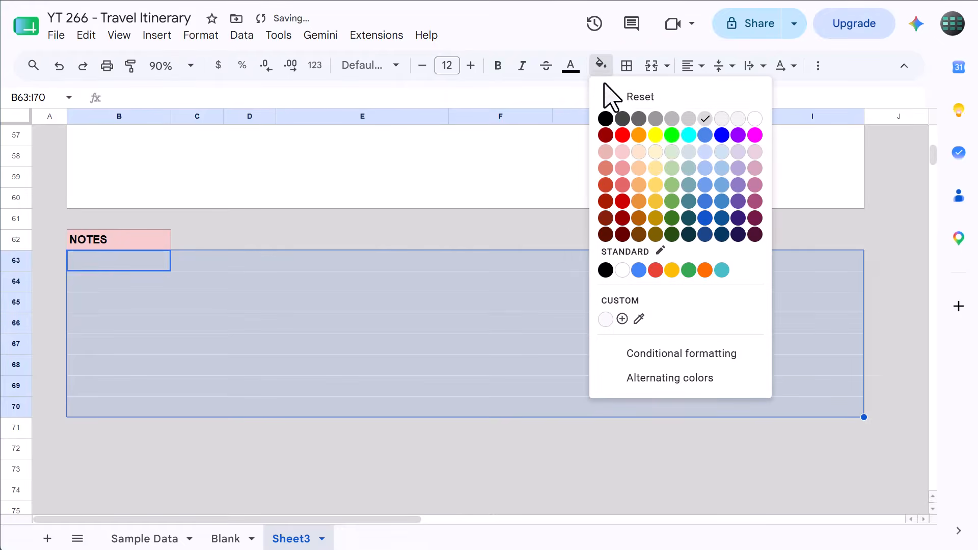
click(615, 97)
click(387, 302)
scroll(386, 331, up, 20)
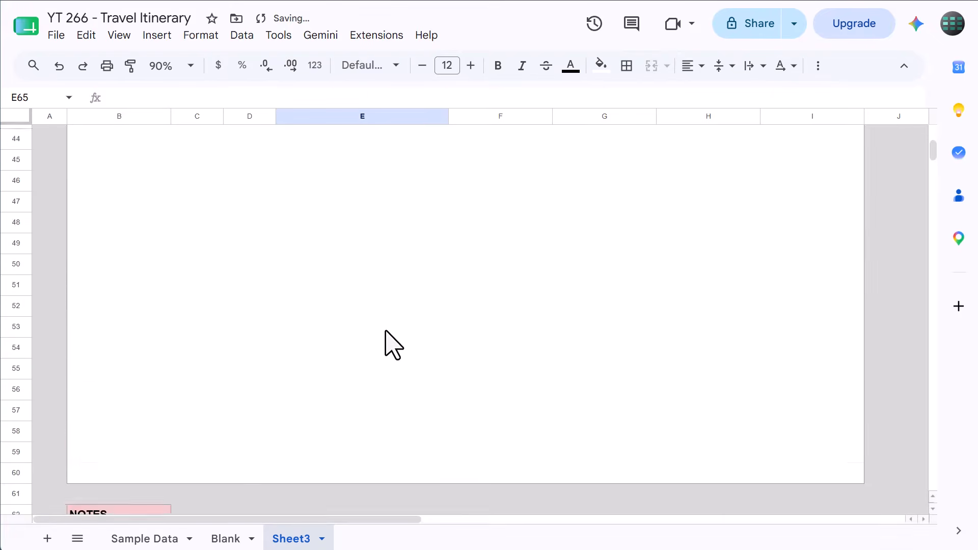
scroll(388, 334, up, 2)
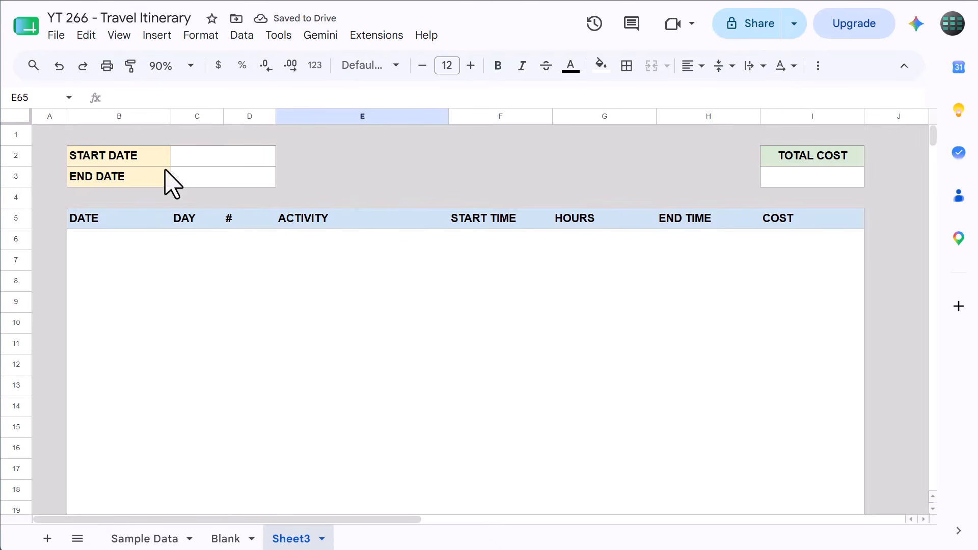
Add inner borders to the itinerary table body B6:I60
click(56, 98)
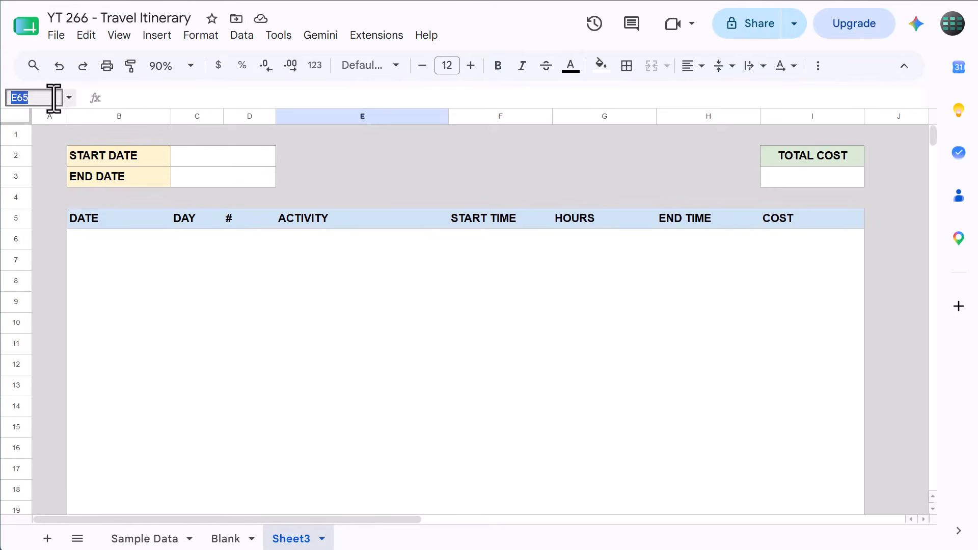
text(B6:I60)
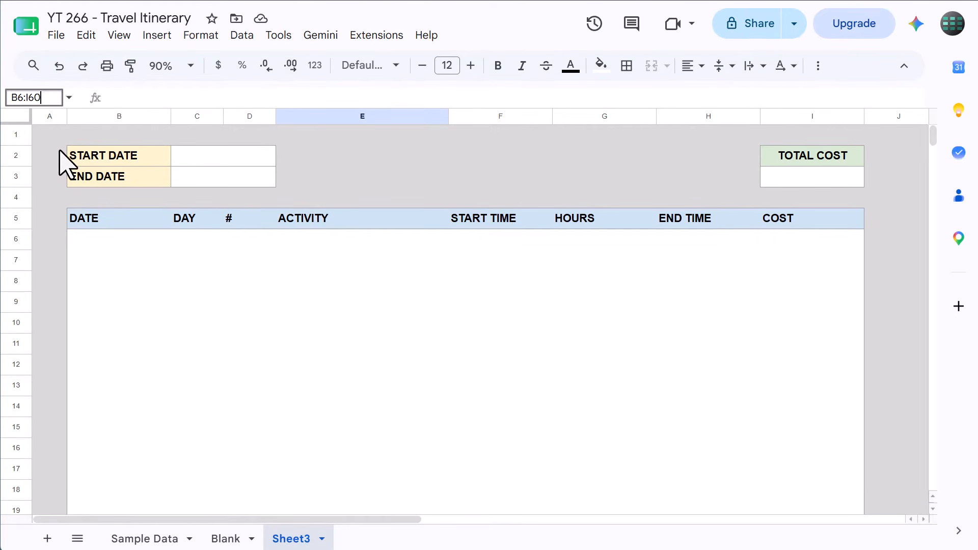
key(Return)
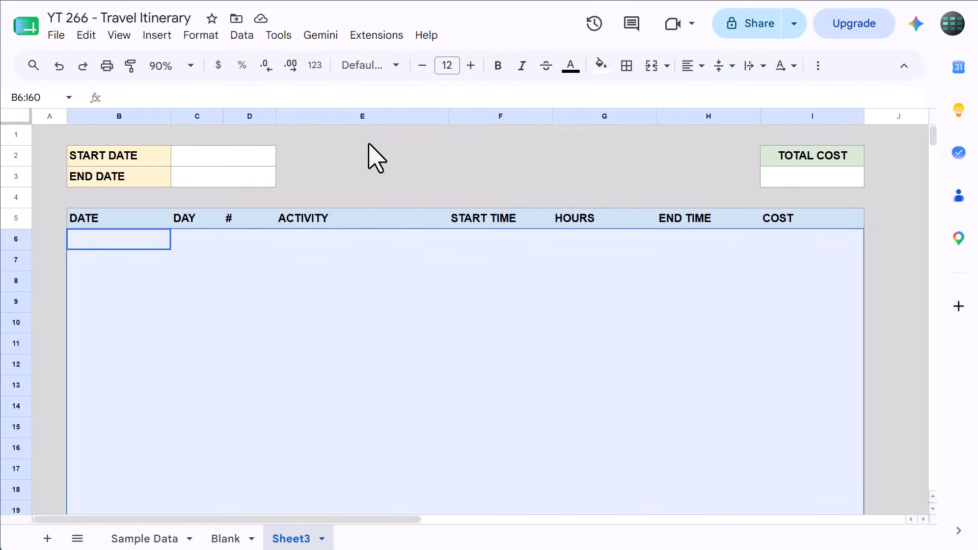
click(627, 66)
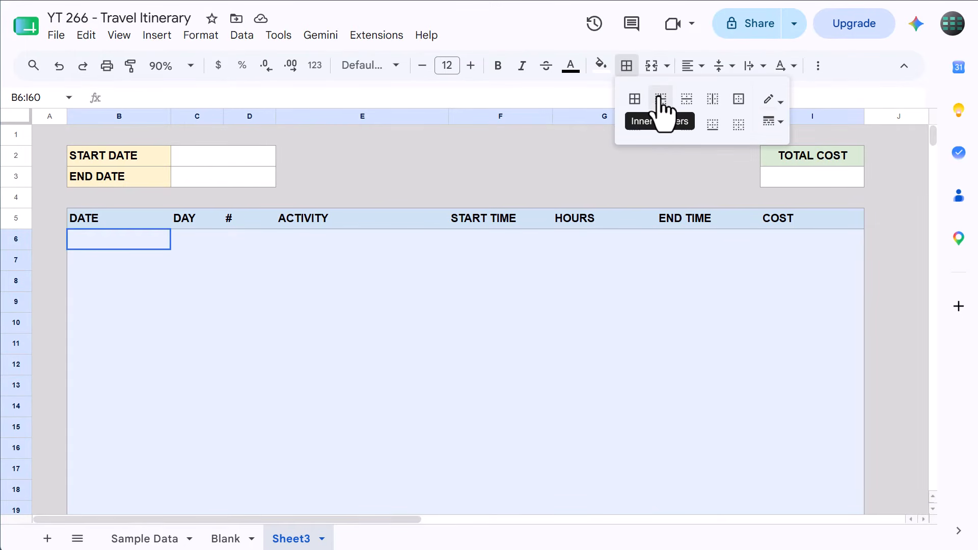
click(661, 100)
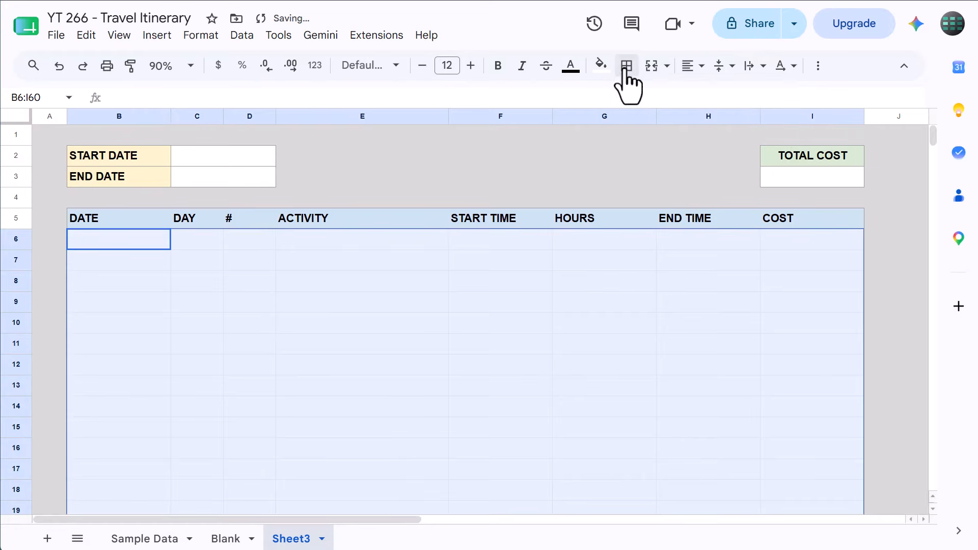
click(211, 263)
click(240, 158)
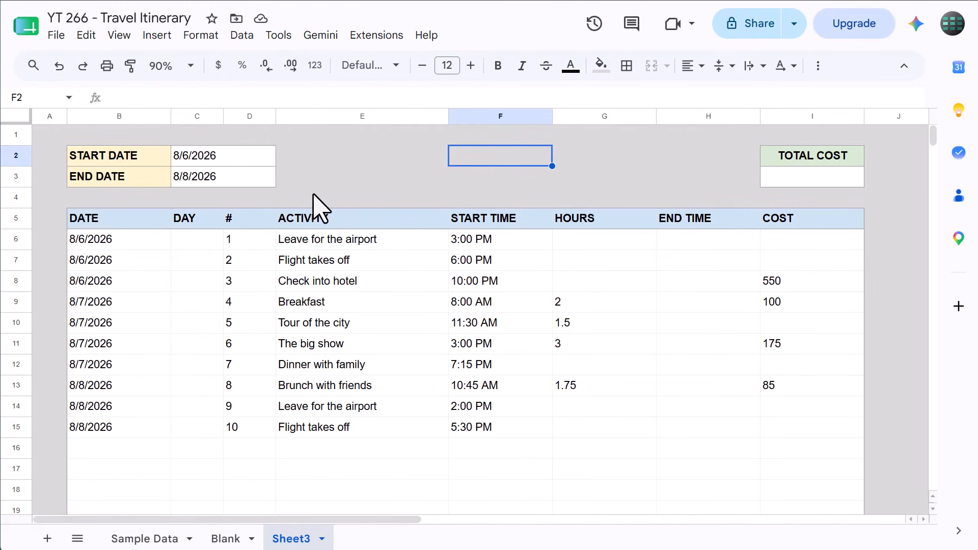
Enter the formula =IF(B6="","-",TEXT(B6,"DDD")) in DAY cell C6
click(208, 219)
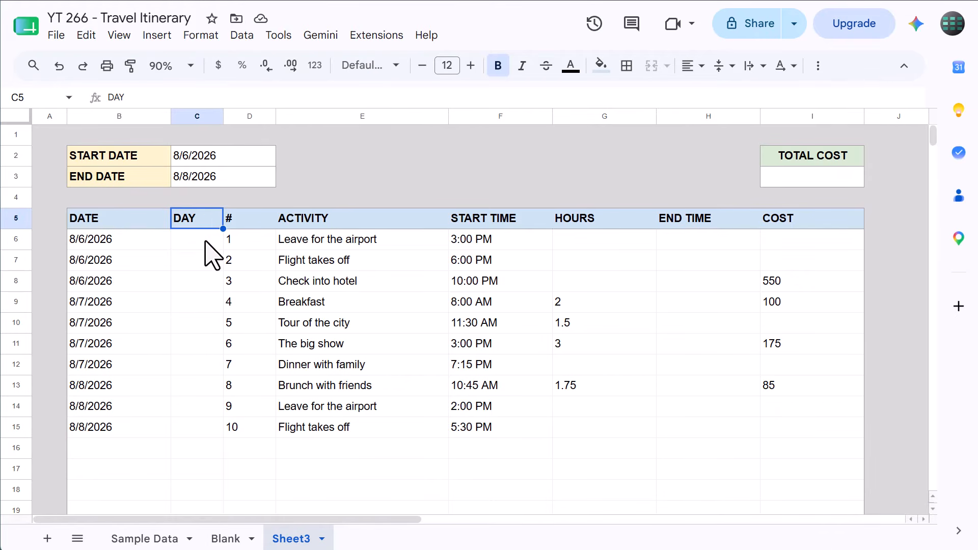
click(206, 239)
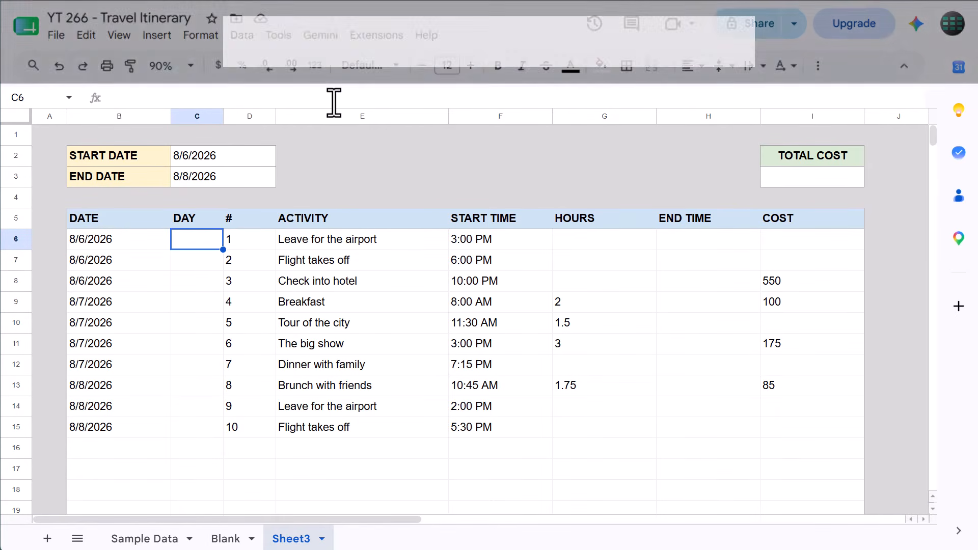
text(=)
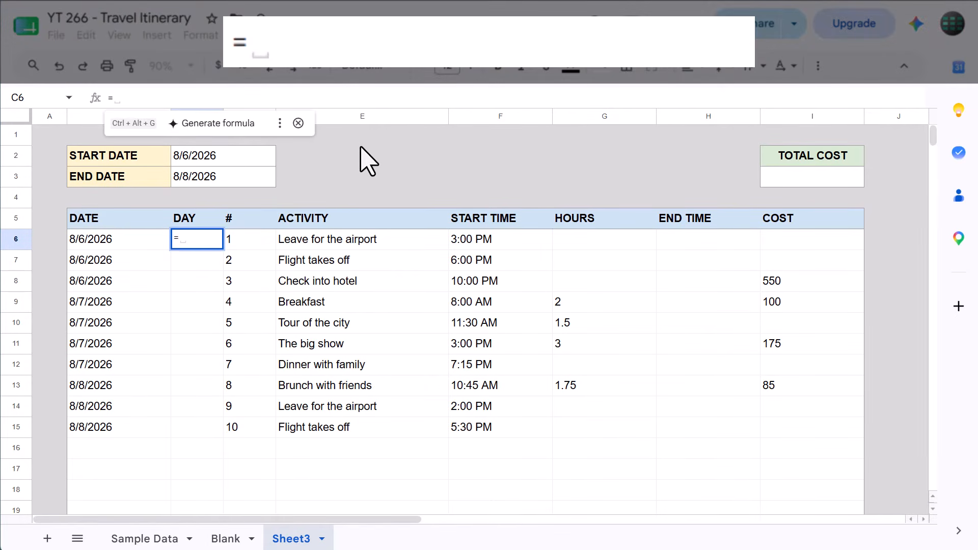
text(if)
key(Tab)
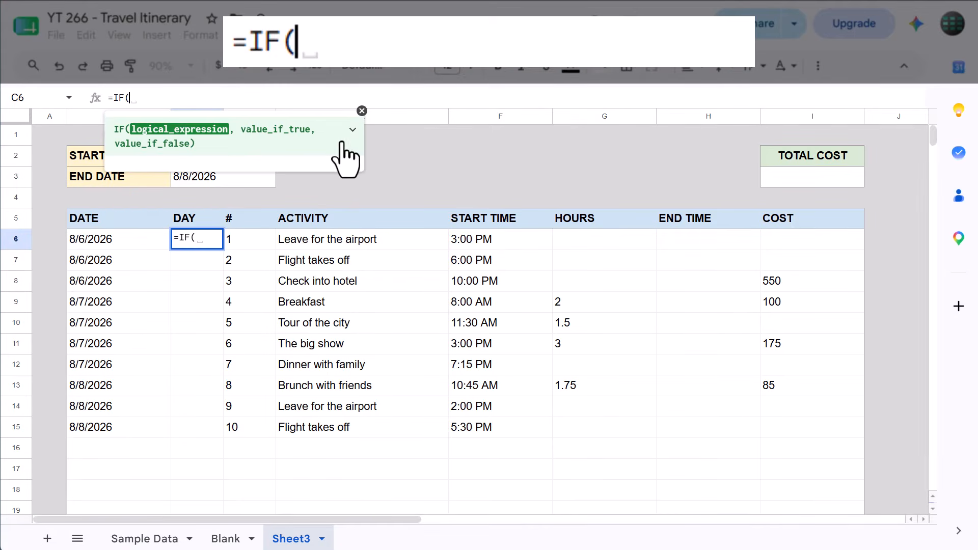
text(B6=)
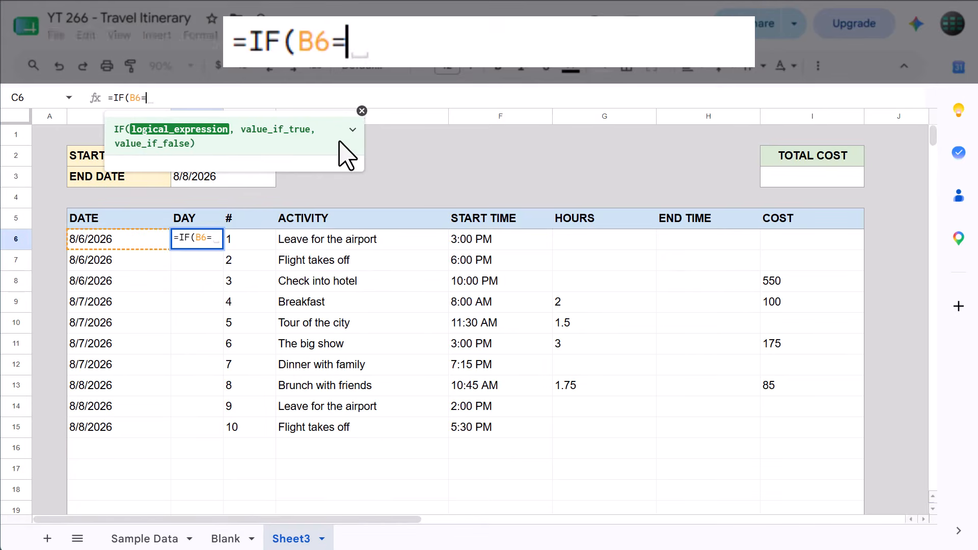
text("",)
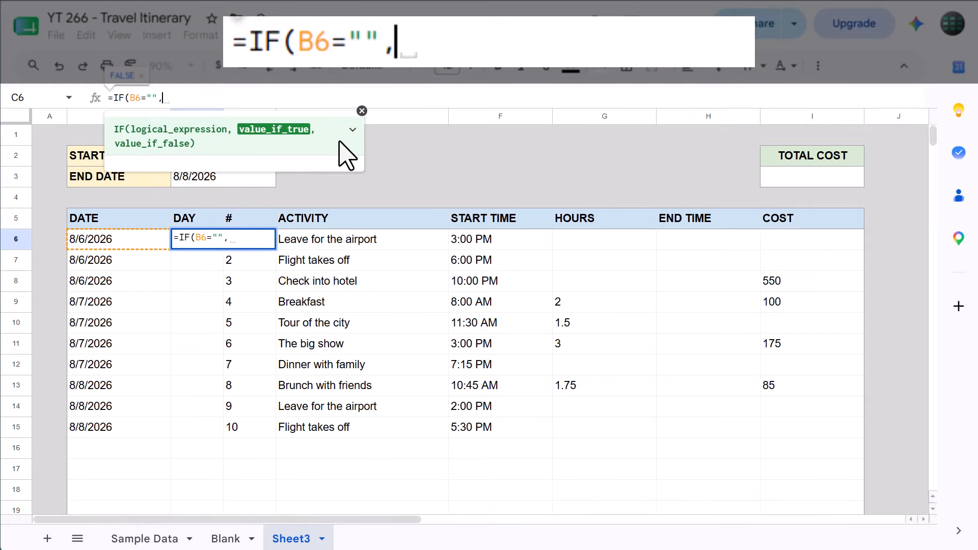
text("-")
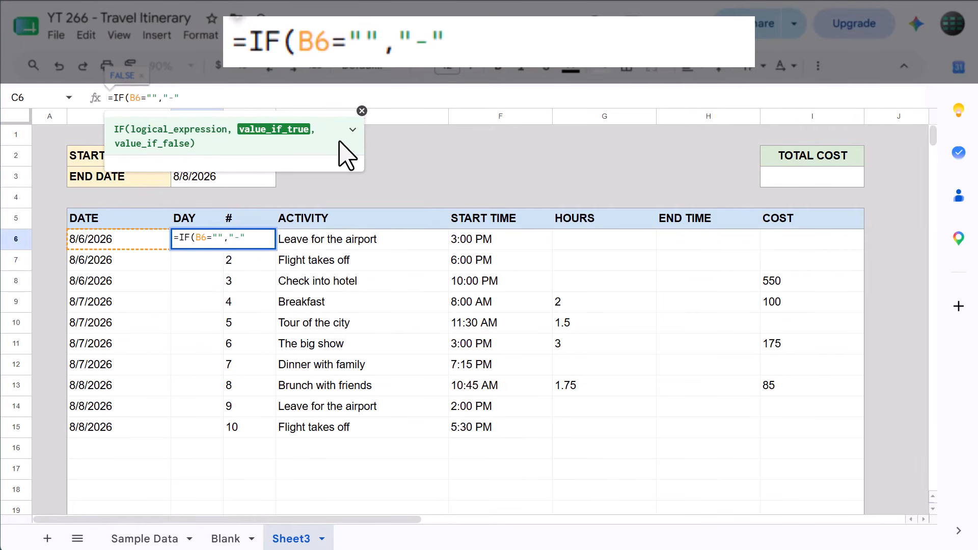
text(,TEXT()
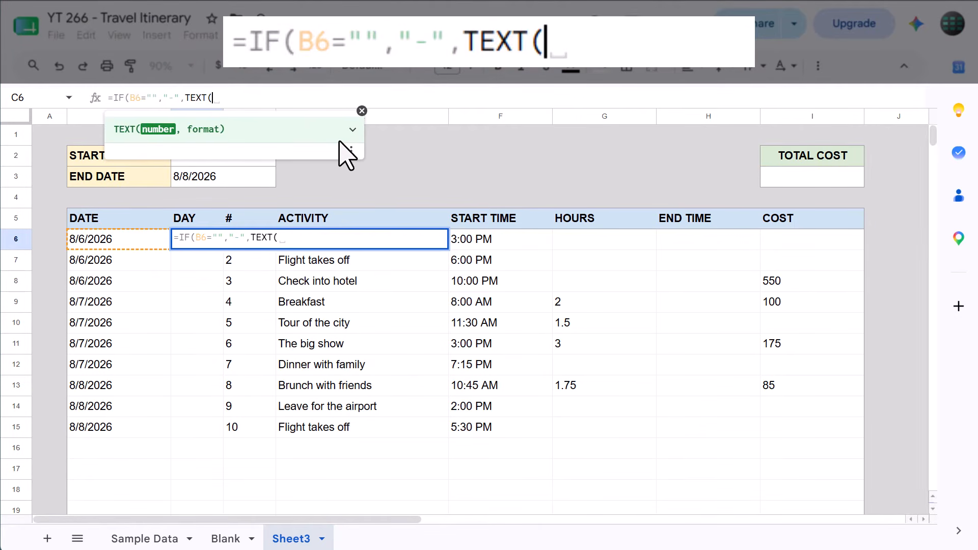
click(139, 241)
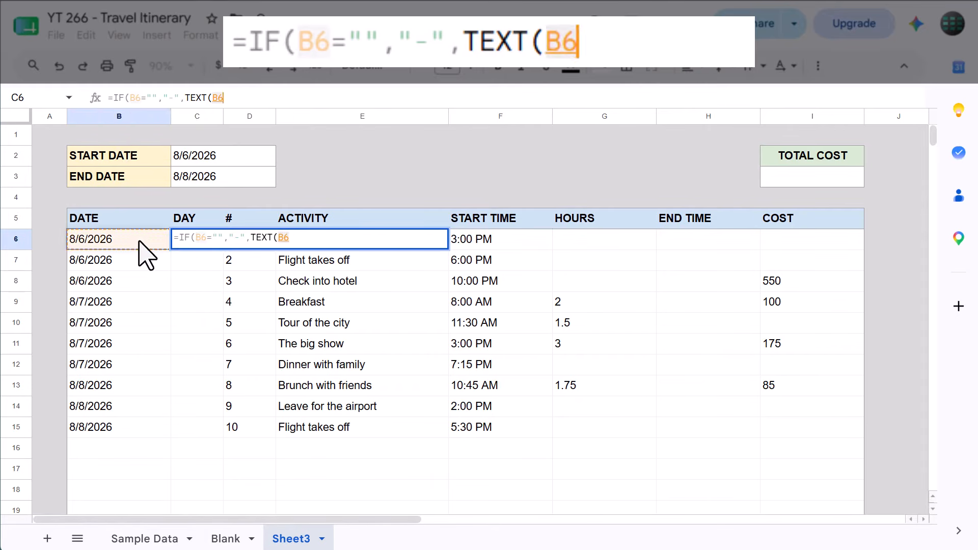
text(,"D)
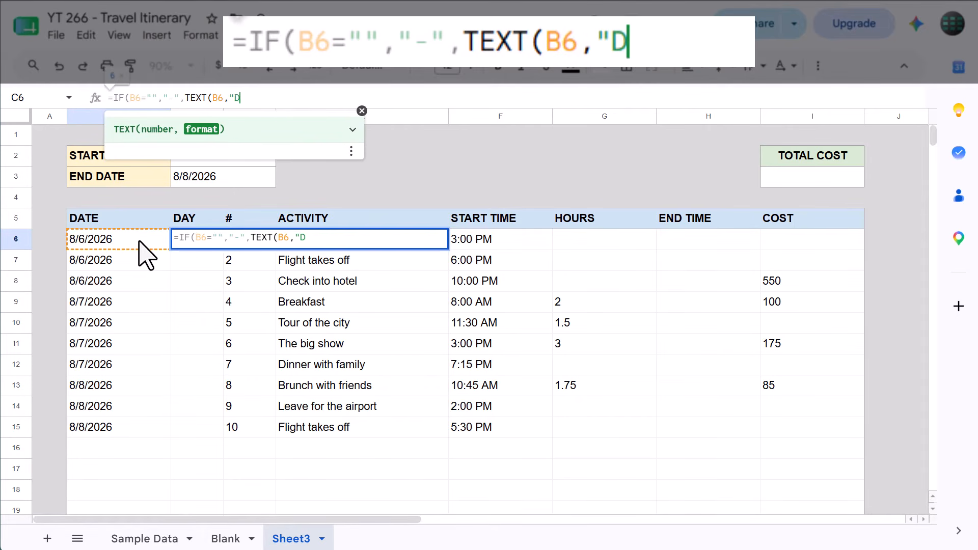
text(DD)
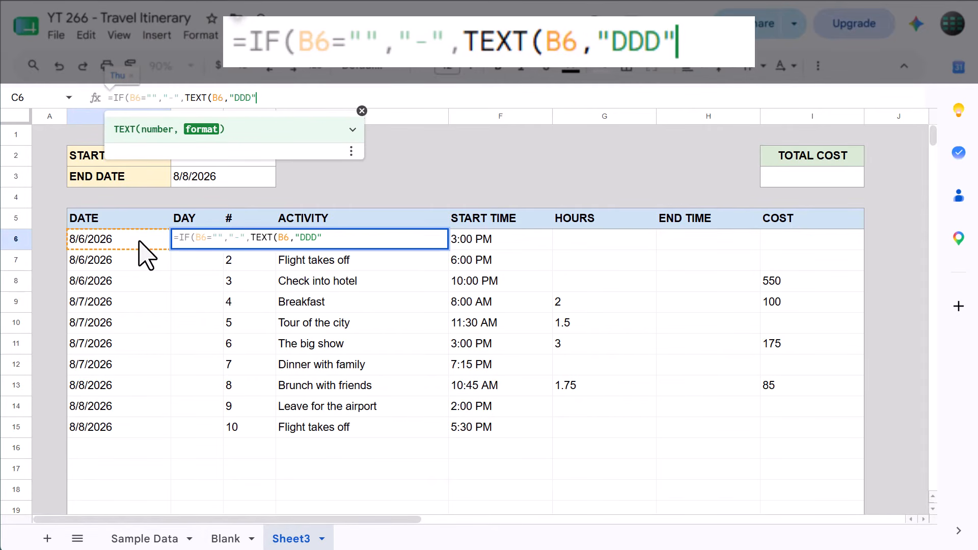
text(")))
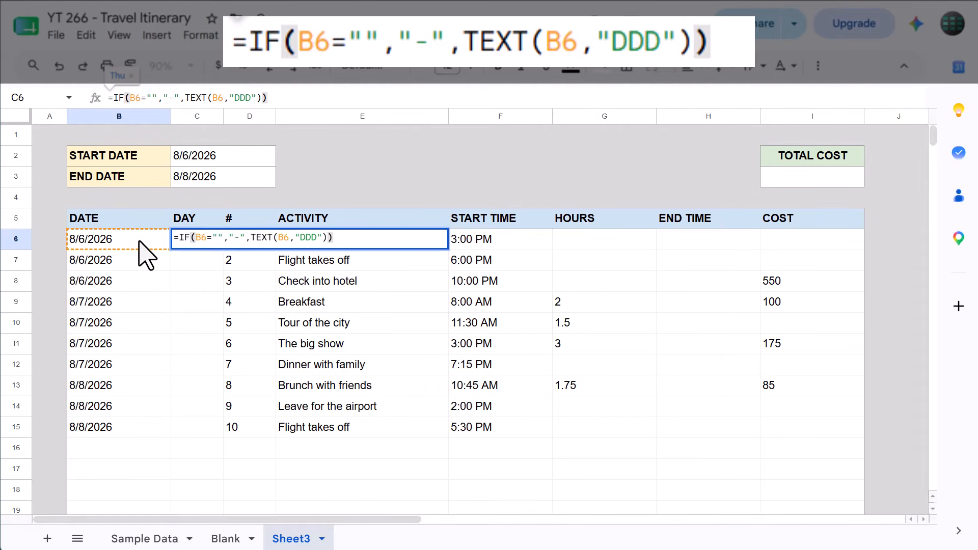
key(Return)
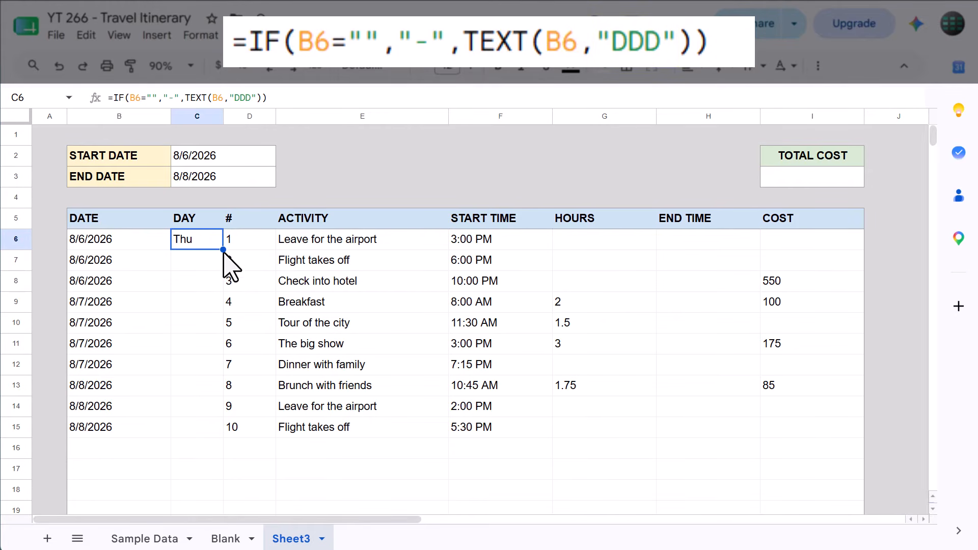
Fill the weekday formula from C6 down the DAY column through C60
drag(223, 250, 201, 301)
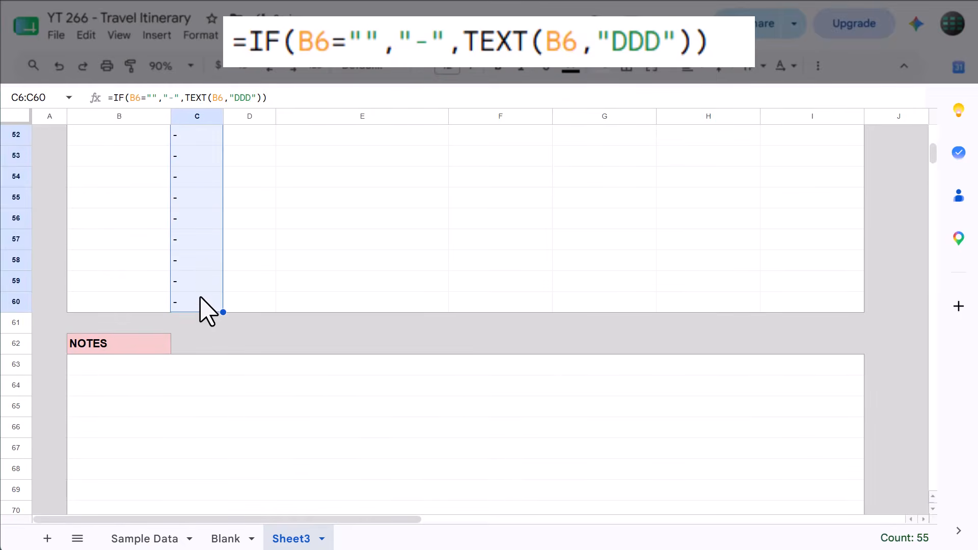
click(203, 240)
scroll(203, 242, up, 15)
scroll(211, 252, up, 2)
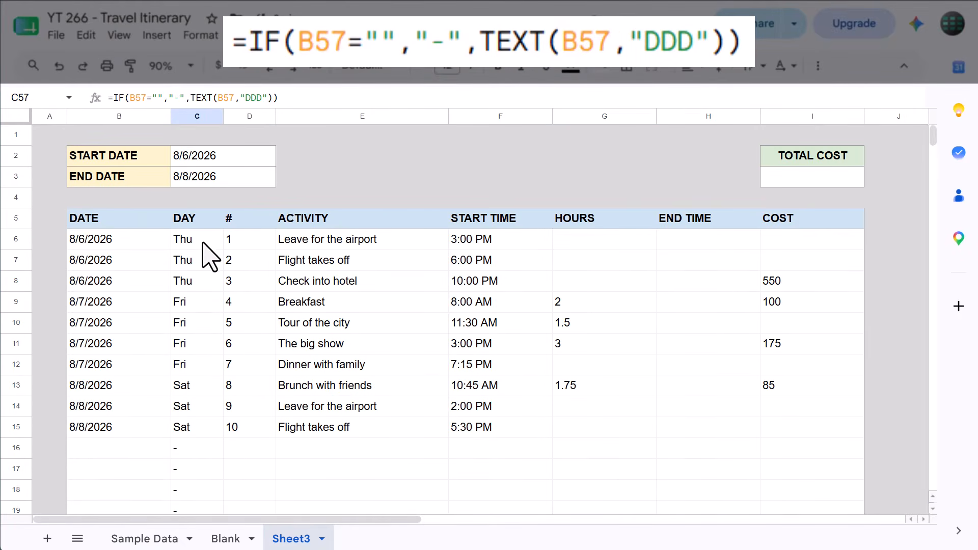
Enter the formula =IF(G6="","-",F6+G6/24) in END TIME cell H6
click(706, 242)
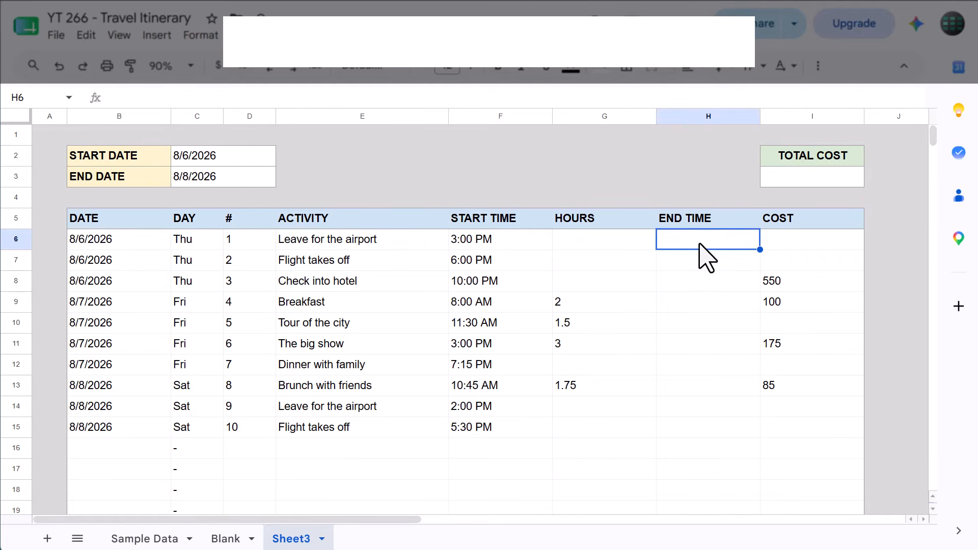
click(705, 100)
text(=if)
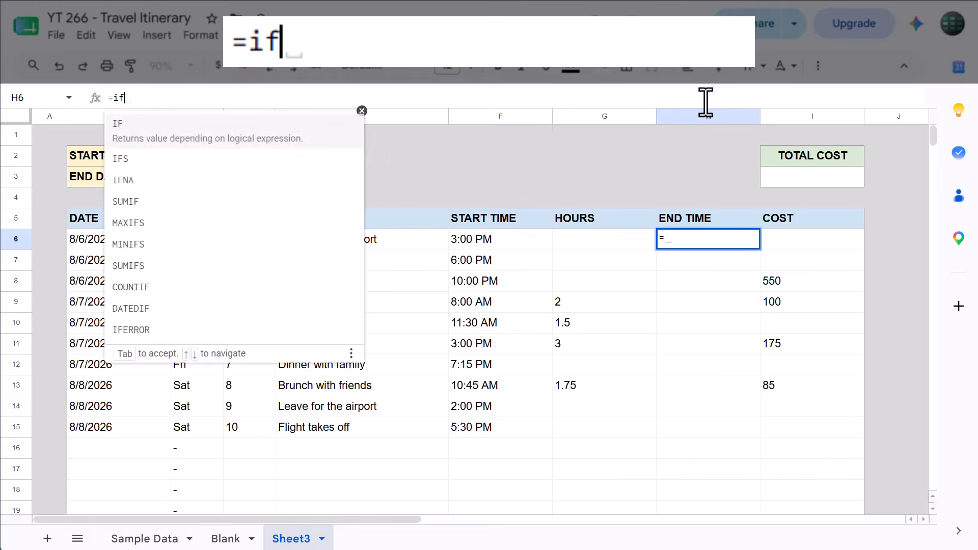
text((G)
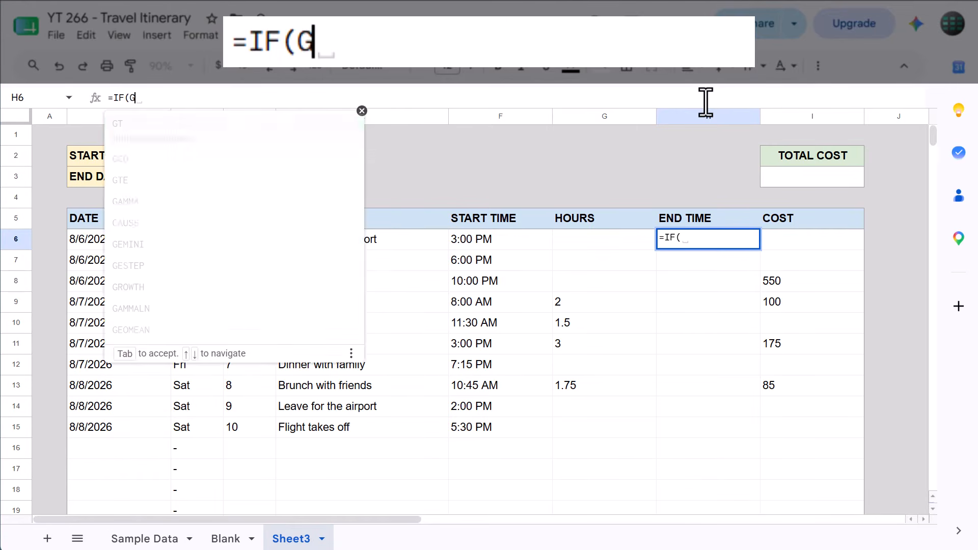
text(6="",")
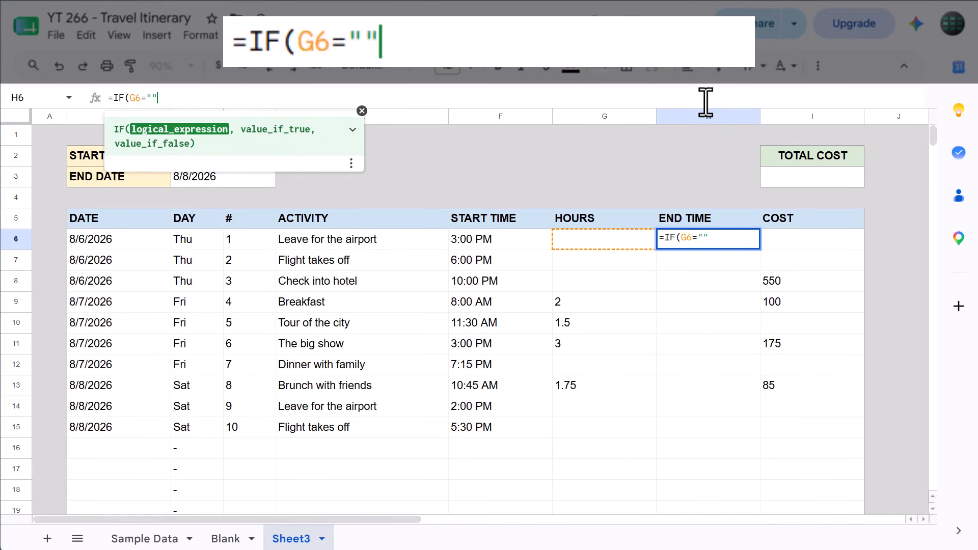
text(-)
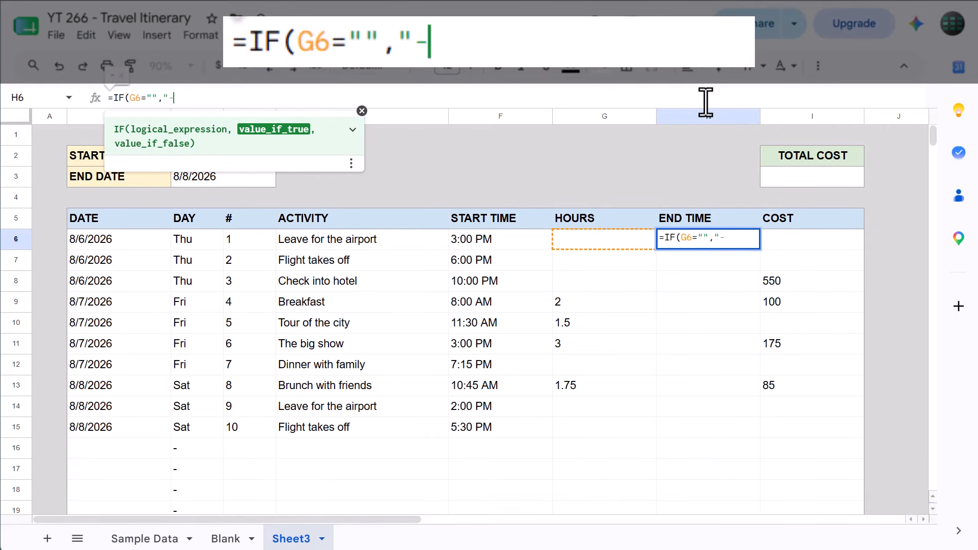
text(",)
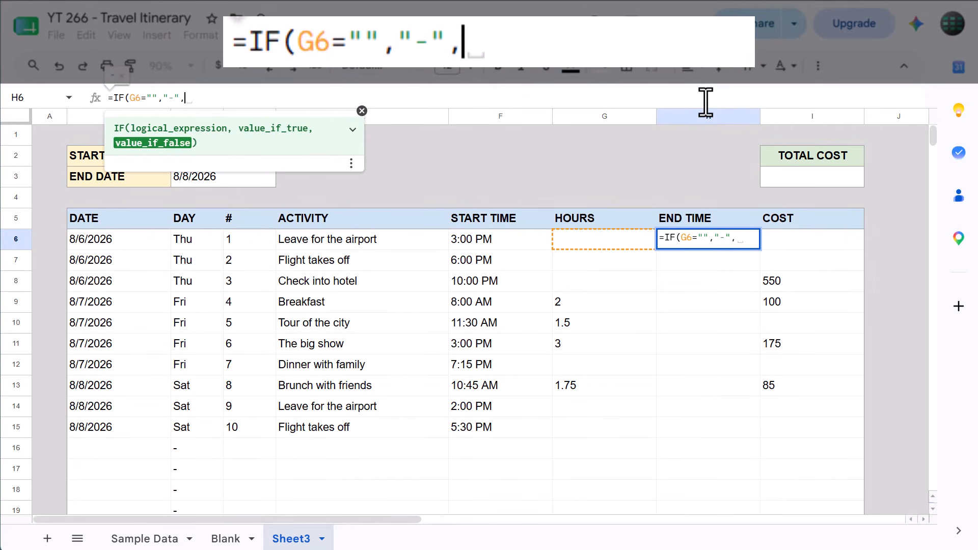
text(F6)
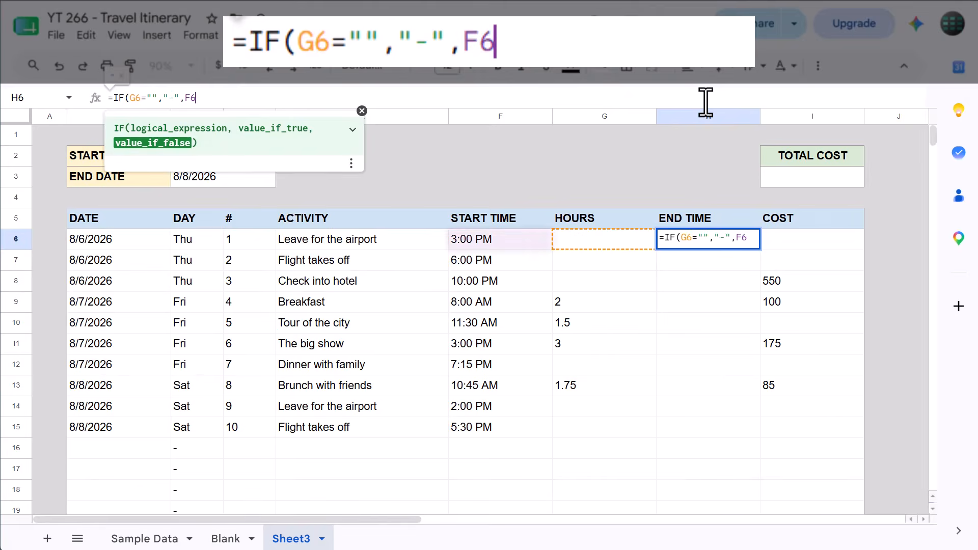
text(+G6/)
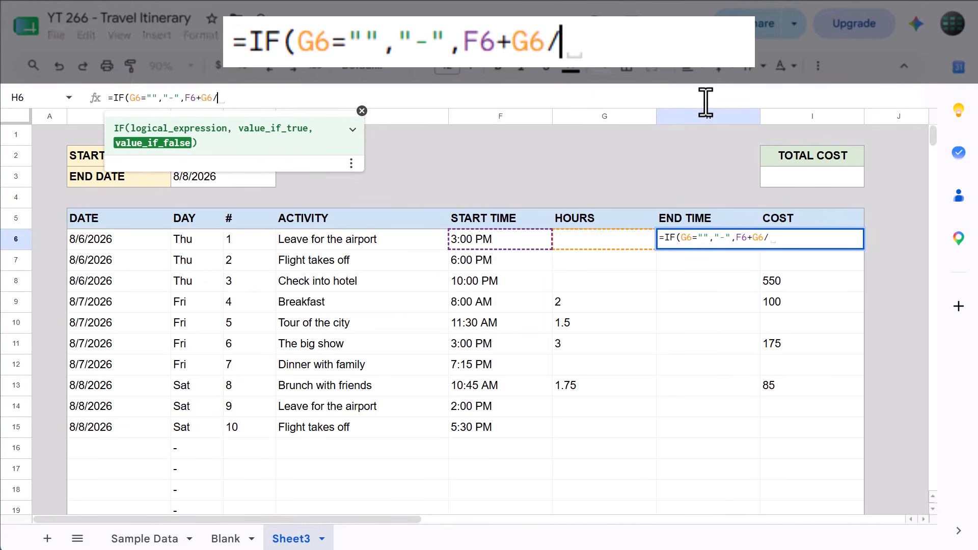
text(24))
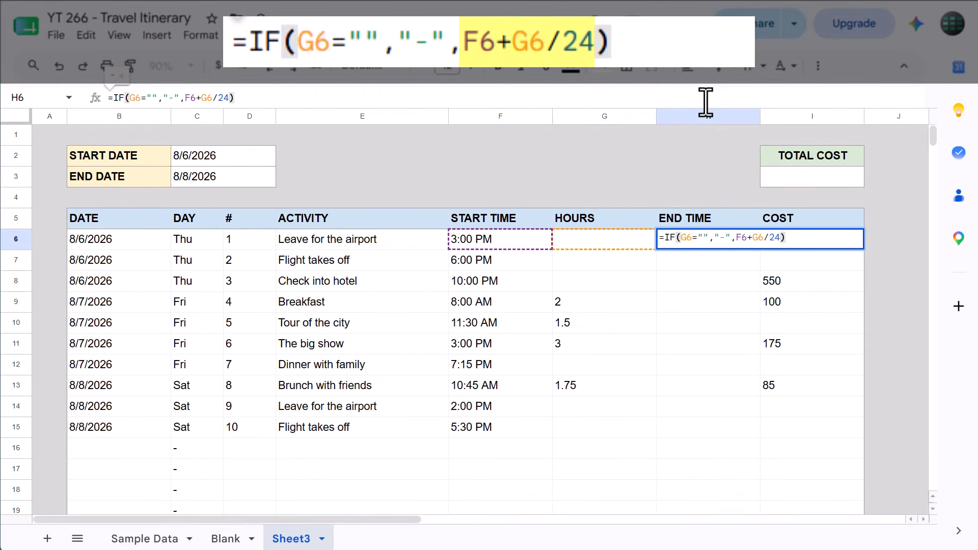
key(Return)
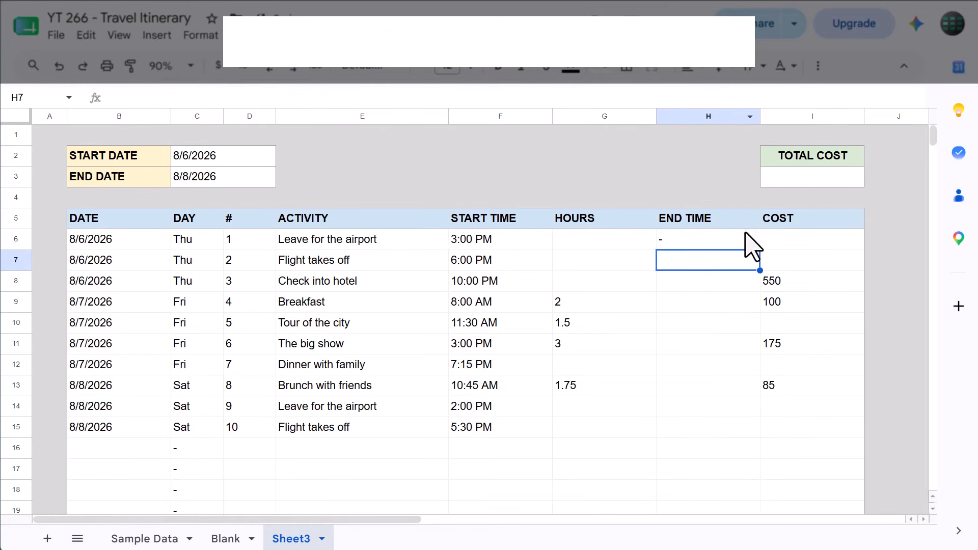
Fill the end time formula from H6 down the END TIME column through H60
click(746, 246)
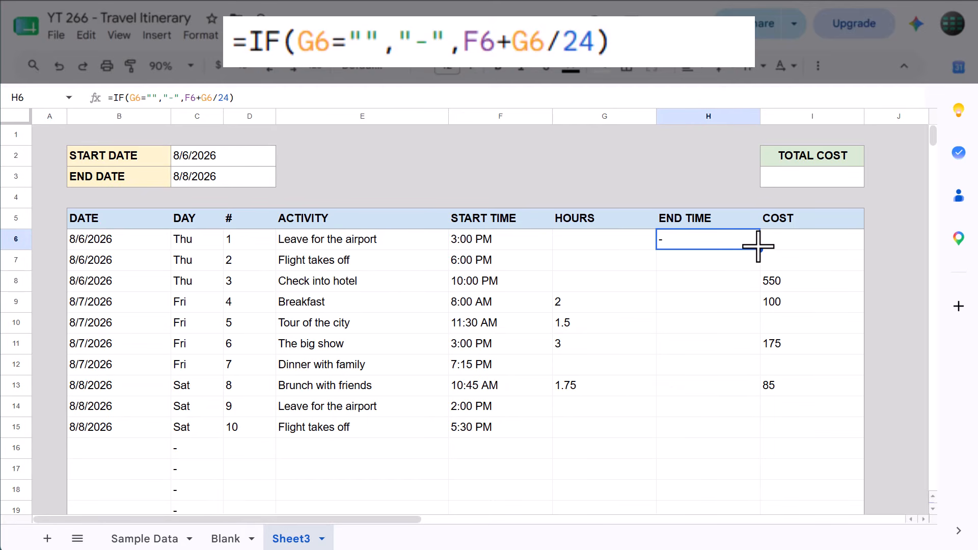
drag(759, 247, 754, 404)
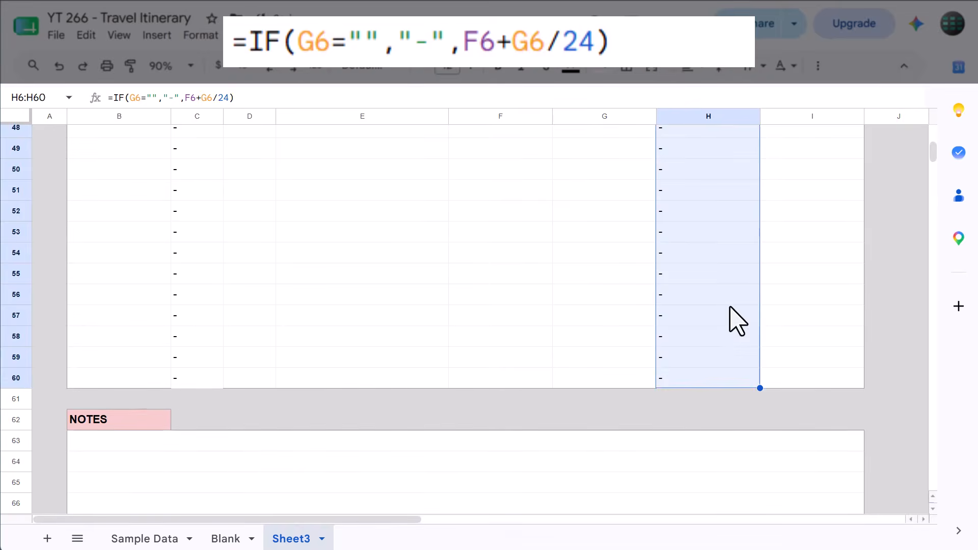
scroll(728, 300, up, 7)
scroll(729, 300, up, 8)
click(721, 281)
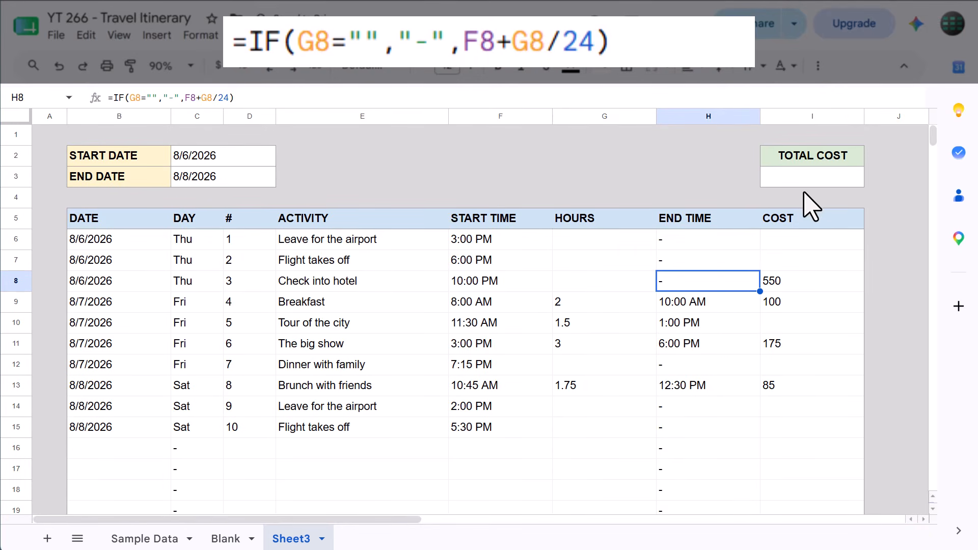
Enter the formula =SUBTOTAL(9,I6:I60) in cell I3 under TOTAL COST
click(810, 179)
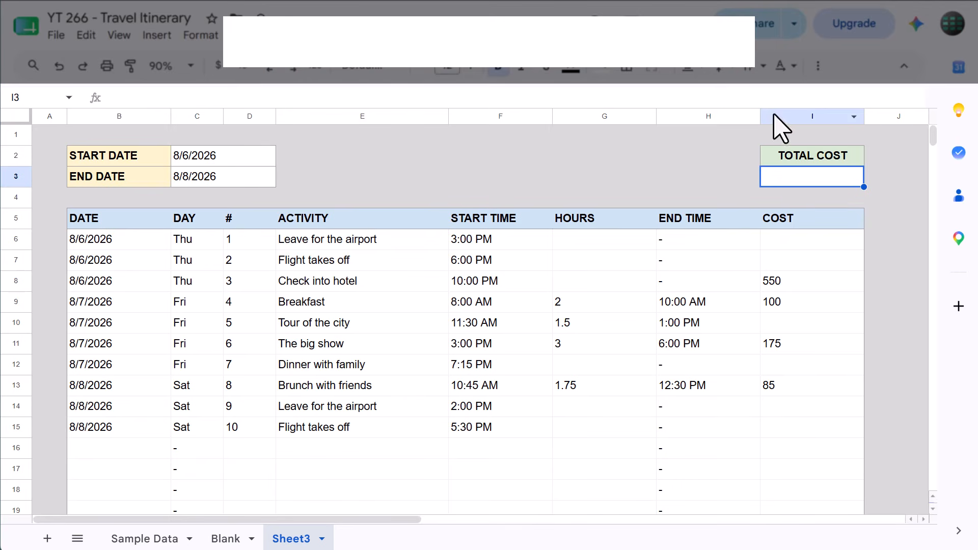
key(Return)
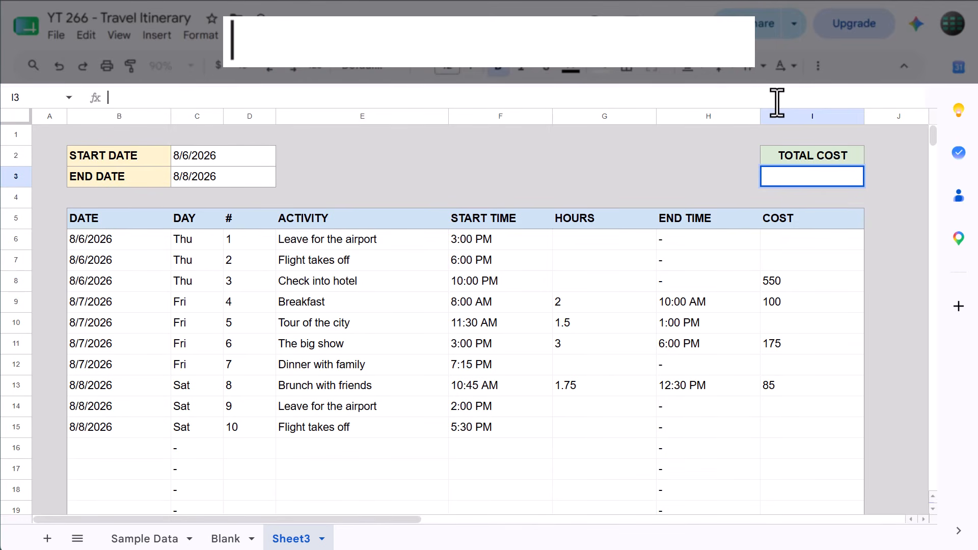
text(=subt)
key(Tab)
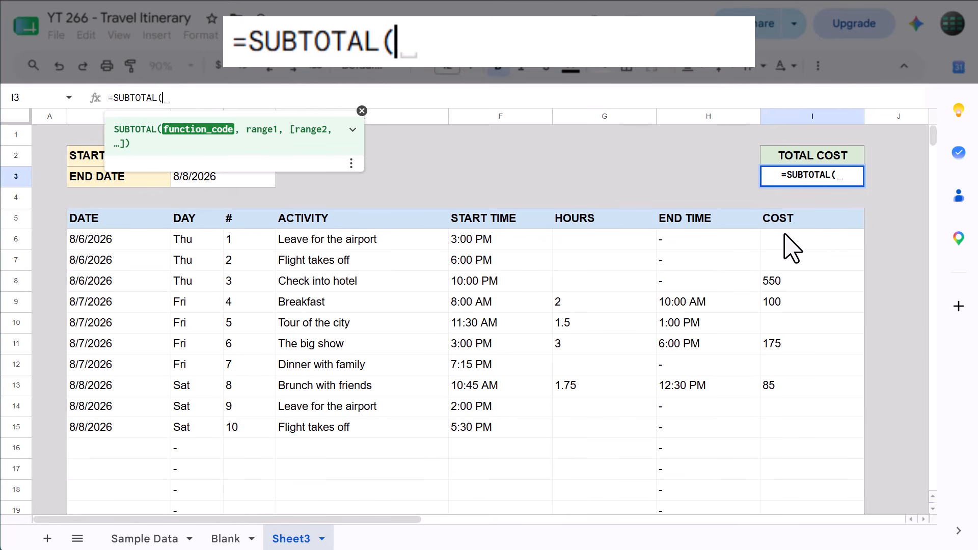
text(9,)
mouse_move(789, 238)
mouse_down()
mouse_move(799, 525)
mouse_move(786, 400)
mouse_move(802, 249)
mouse_up()
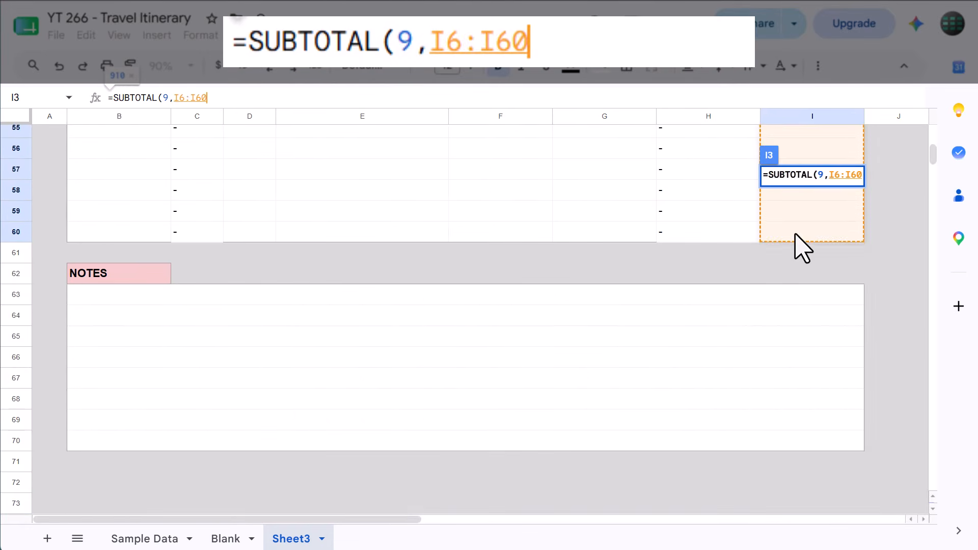
text())
key(Return)
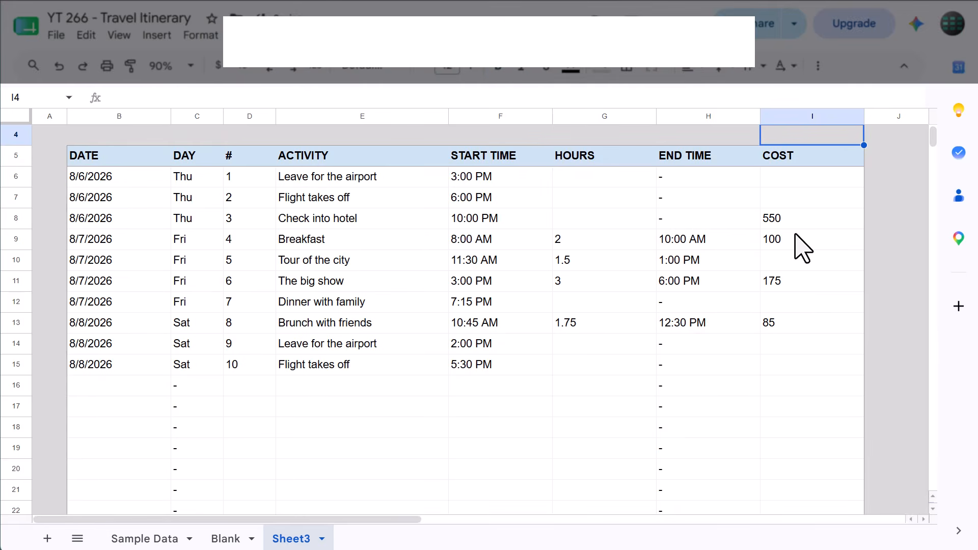
scroll(802, 248, up, 2)
click(821, 175)
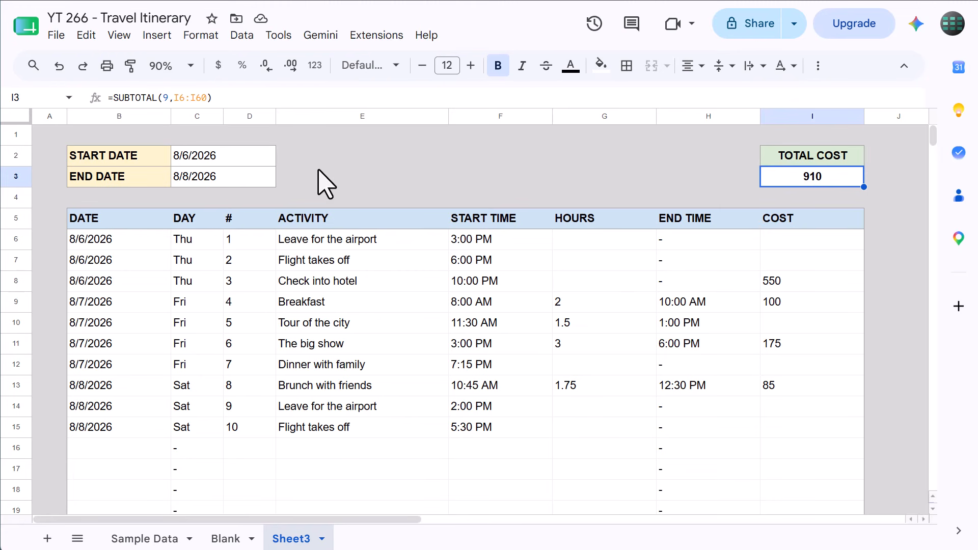
Begin a custom date format for the start and end date cells C2:D3, clearing the existing format elements
drag(253, 157, 253, 177)
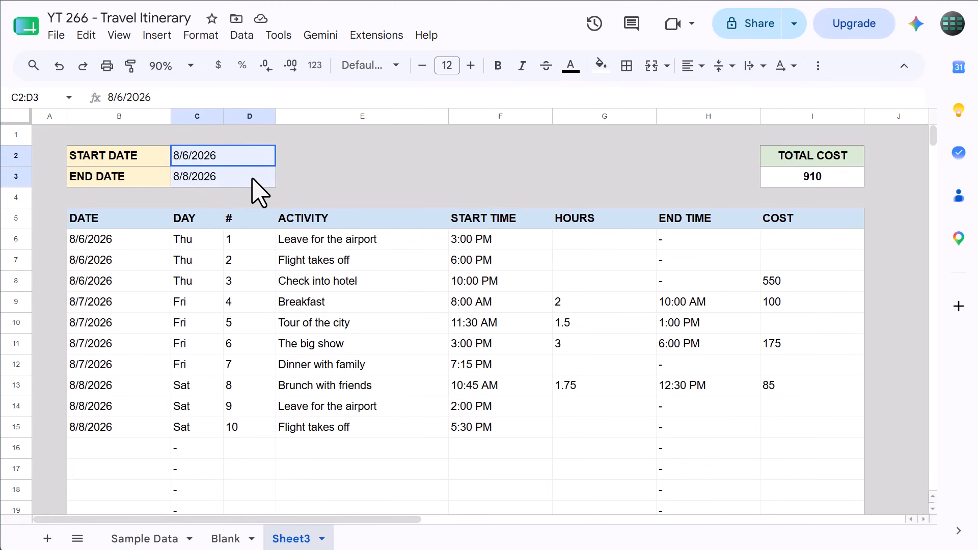
click(317, 66)
scroll(356, 178, down, 1)
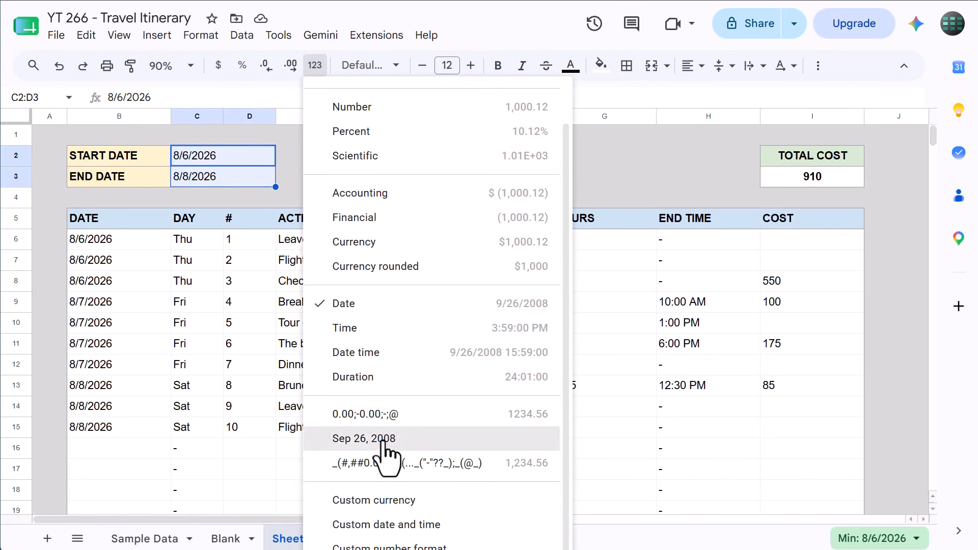
click(399, 524)
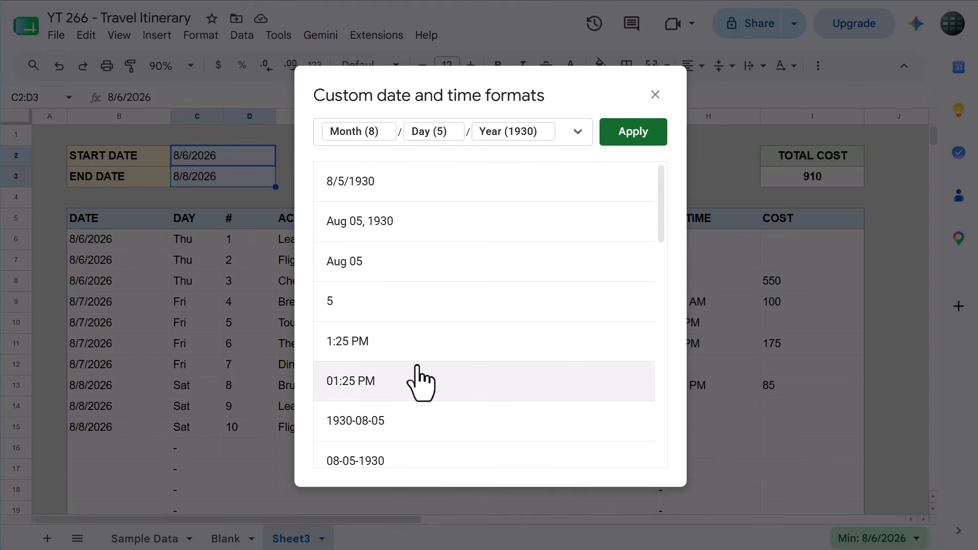
click(420, 275)
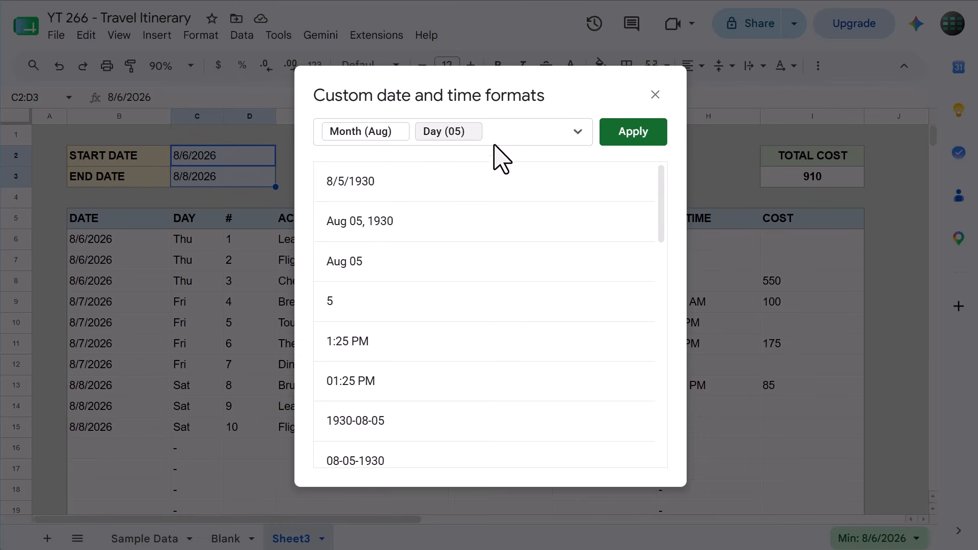
key(BackSpace)
Build the custom date format with the month as abbreviation (Aug) followed by the day with leading zero (05)
click(578, 132)
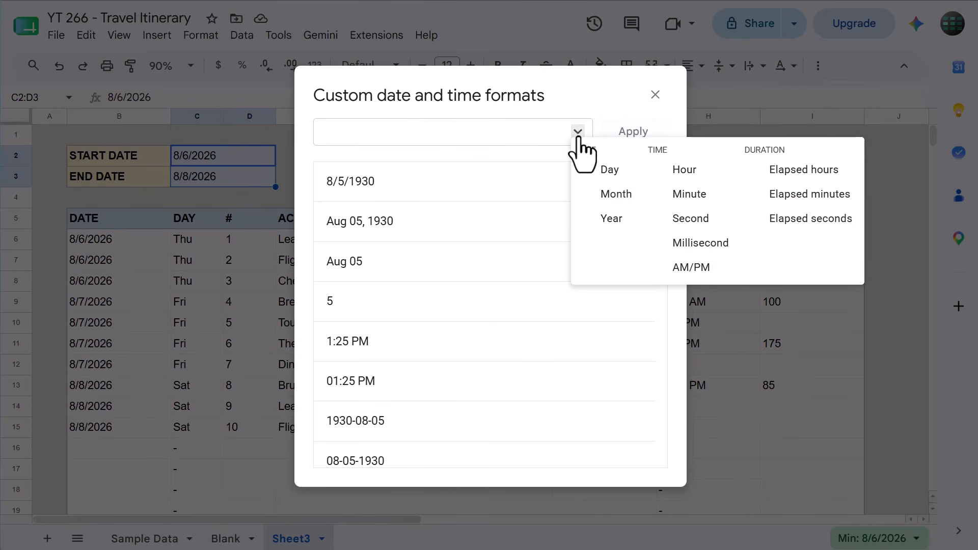
click(594, 196)
click(367, 132)
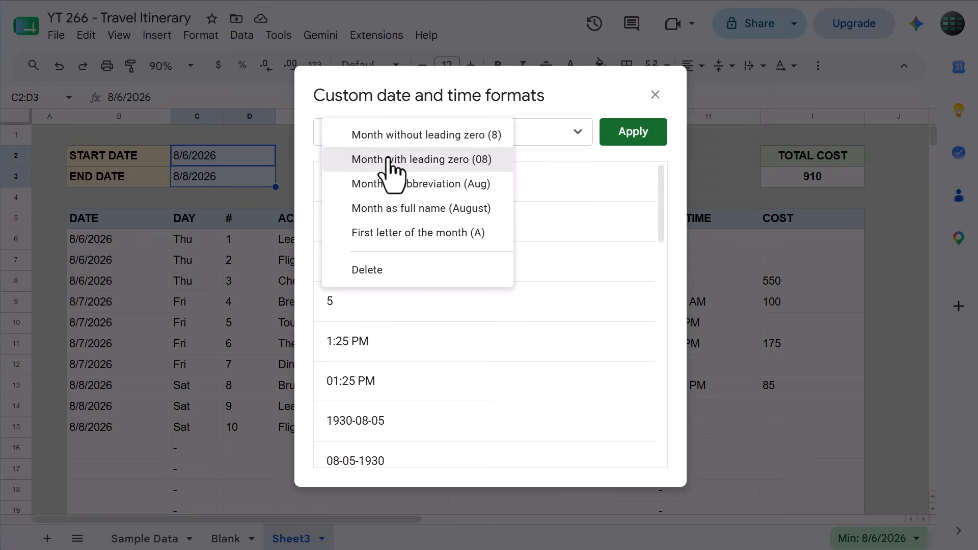
click(412, 184)
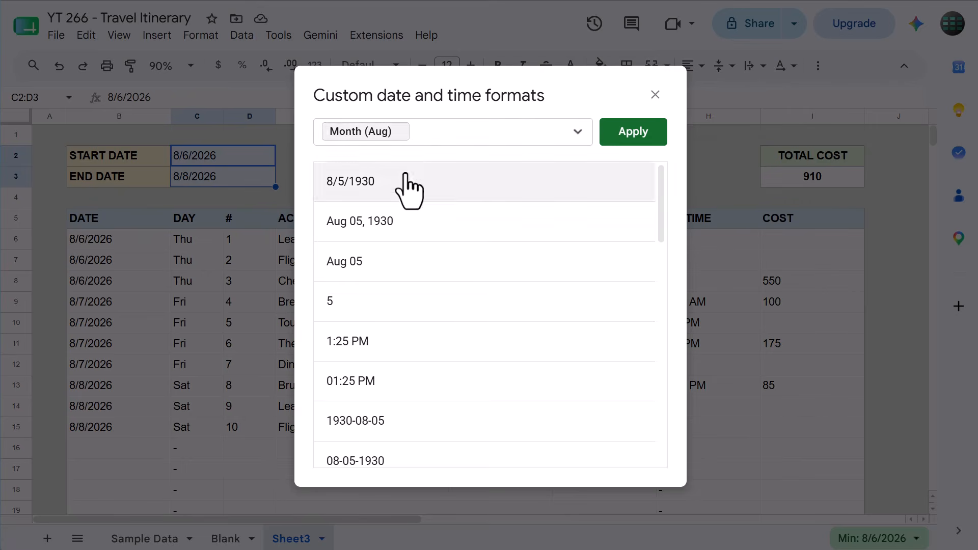
click(578, 131)
click(595, 168)
click(461, 132)
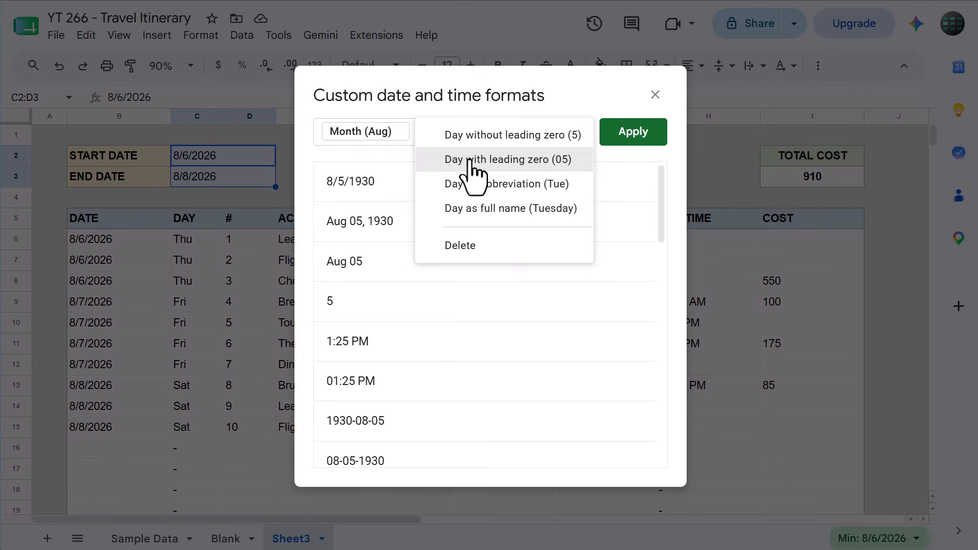
click(471, 161)
Add a comma and the full numeric year (1930) to the custom date format, and apply it to C2:D3
text(,)
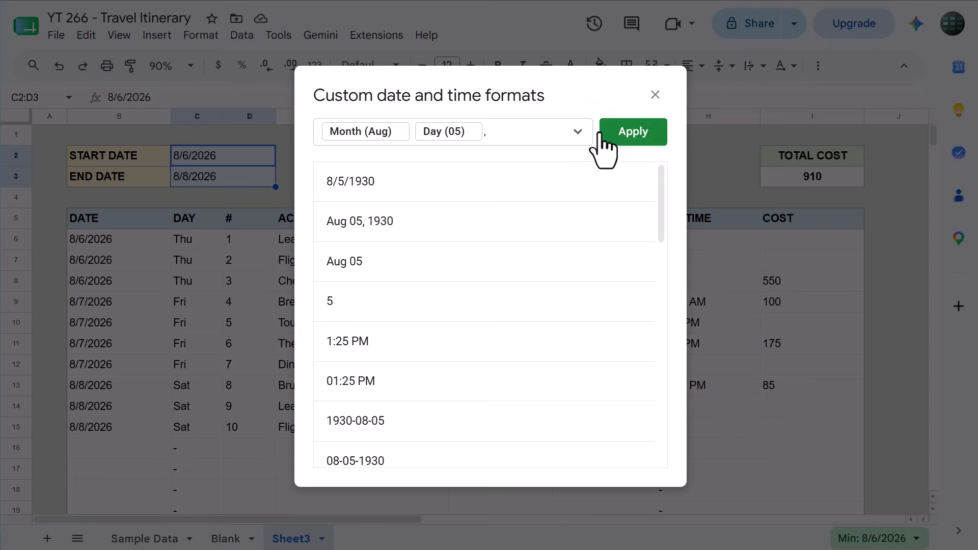
click(578, 131)
click(610, 218)
click(527, 131)
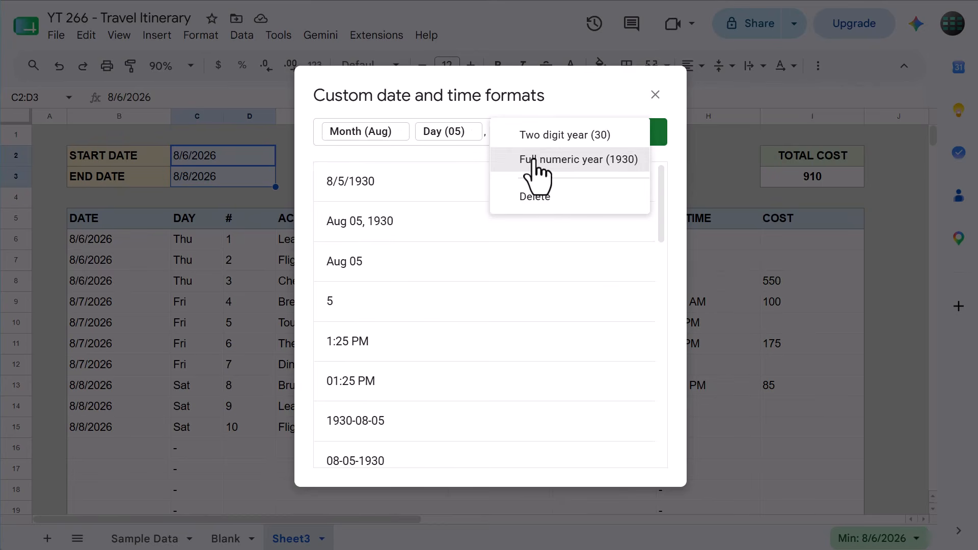
click(532, 160)
click(632, 133)
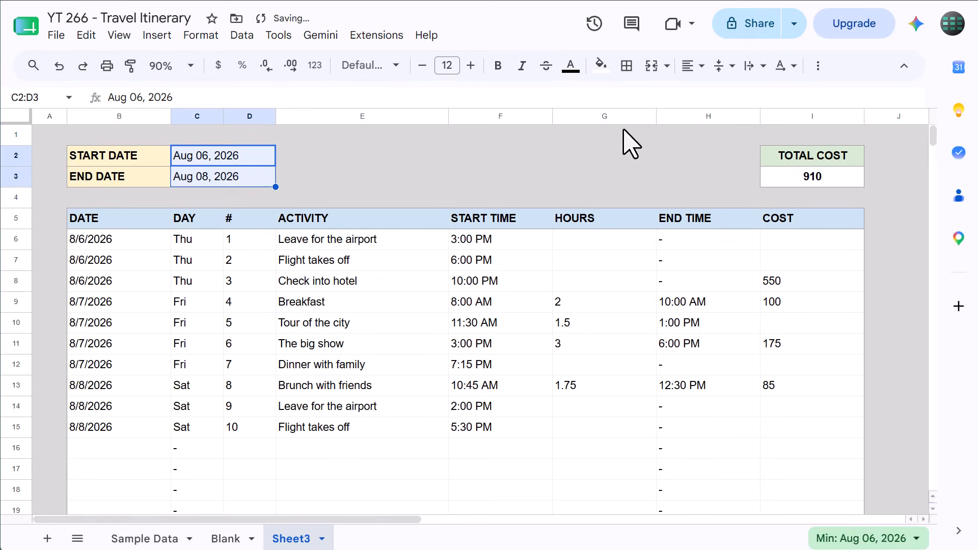
Center the start and end dates horizontally in C2:D3
click(692, 65)
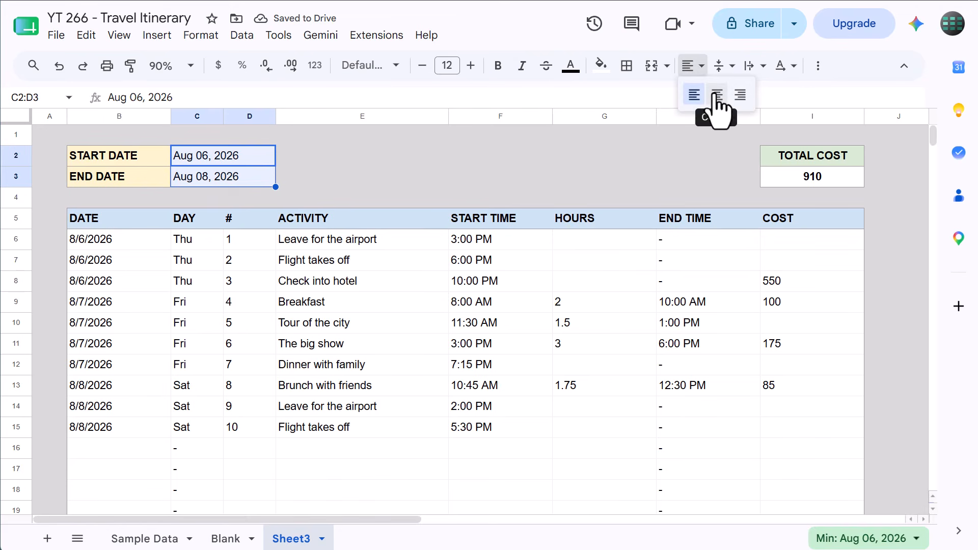
click(718, 99)
click(326, 161)
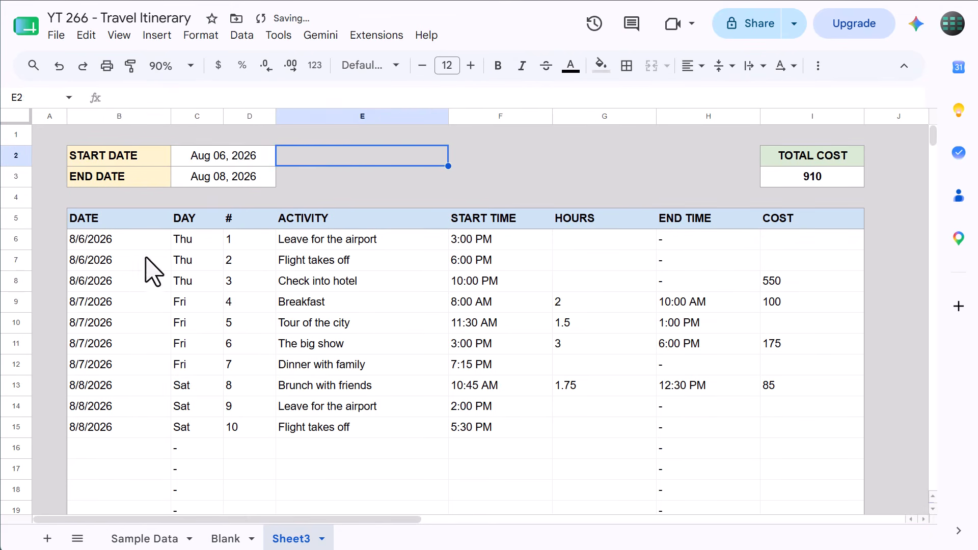
Apply the "Sep 26, 2008" date format to the DATE column cells B6:B60
drag(118, 239, 131, 478)
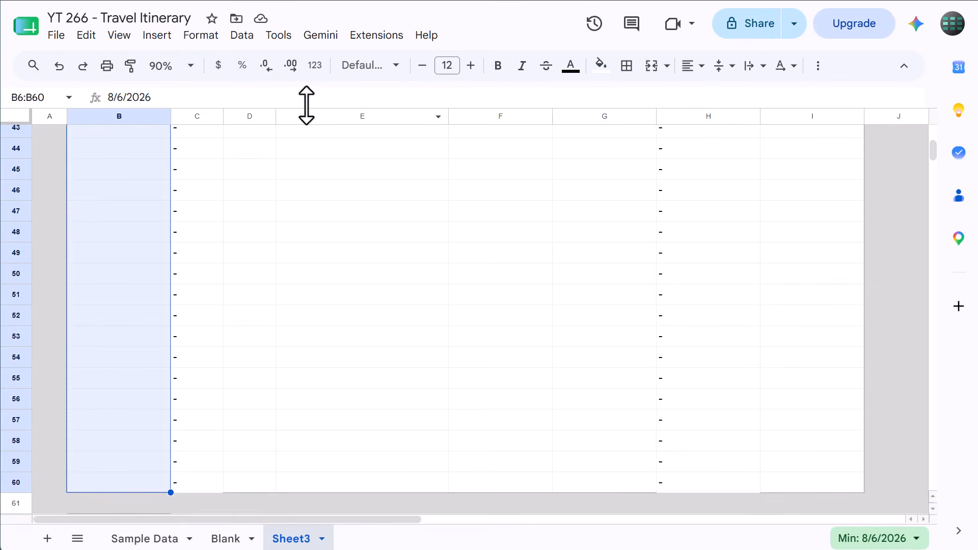
click(314, 65)
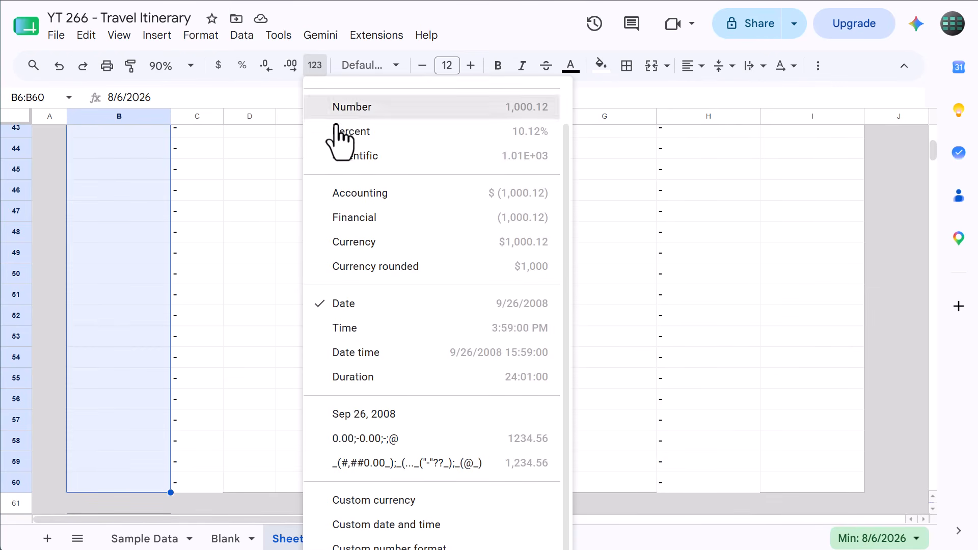
click(364, 413)
click(367, 413)
Give the DAY column cells C6:C60 dark blue text and a custom F9F9F9 fill color
scroll(367, 413, up, 10)
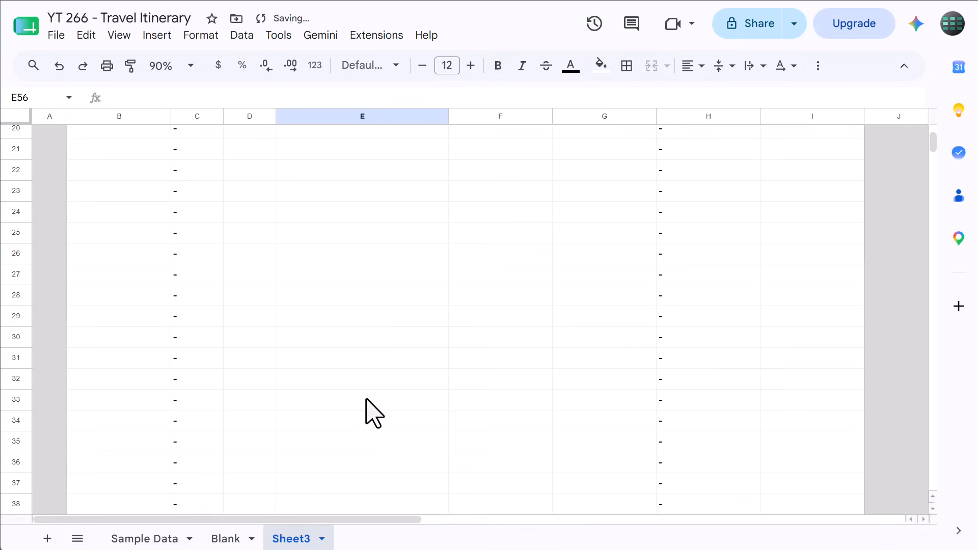
scroll(366, 400, up, 2)
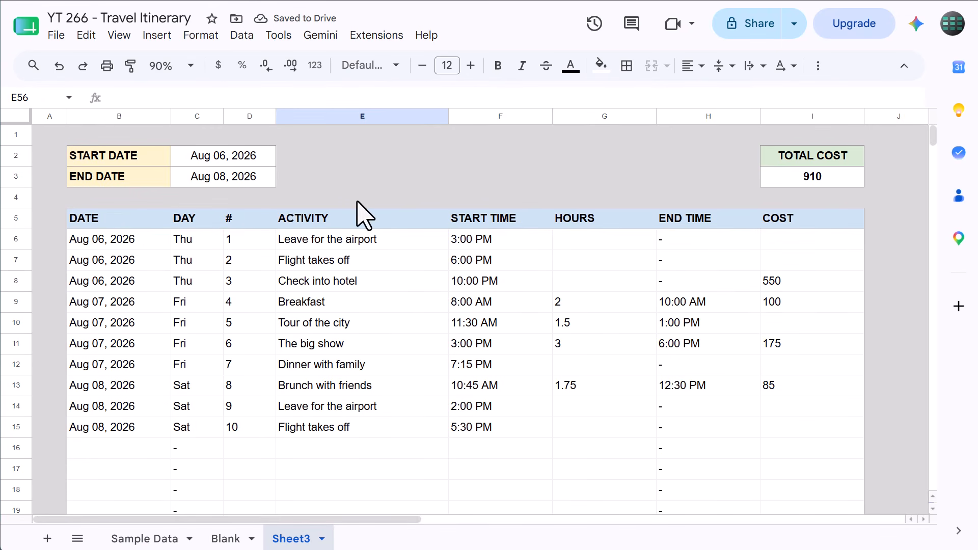
drag(181, 243, 179, 153)
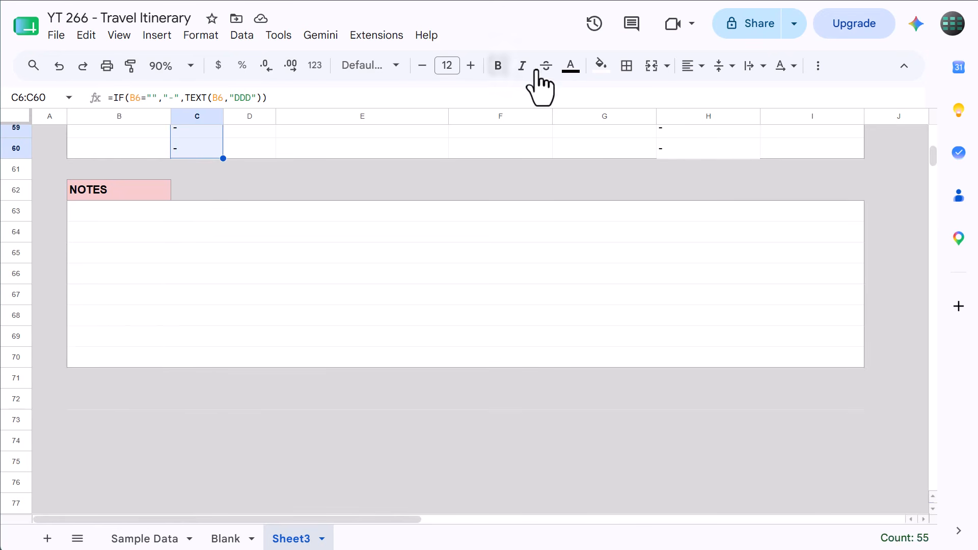
click(571, 66)
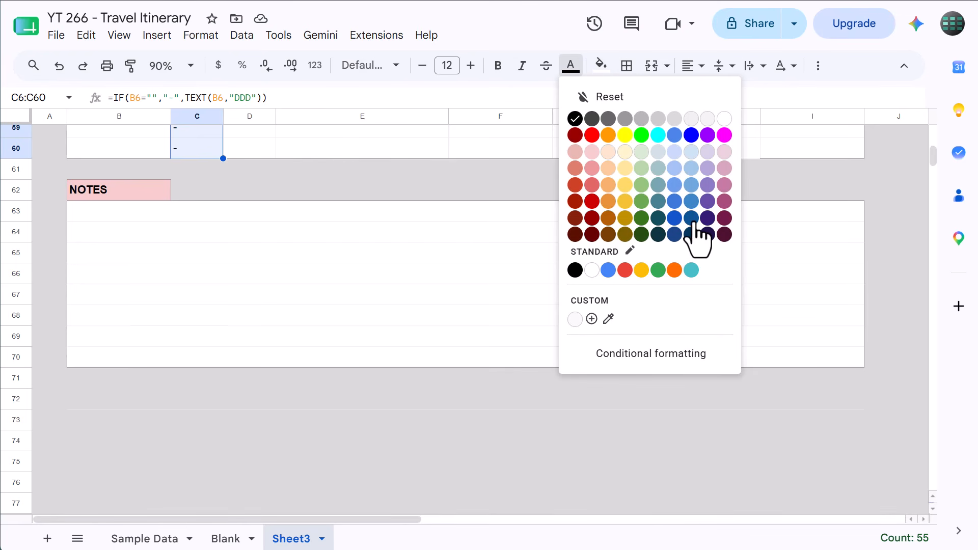
click(694, 221)
click(601, 65)
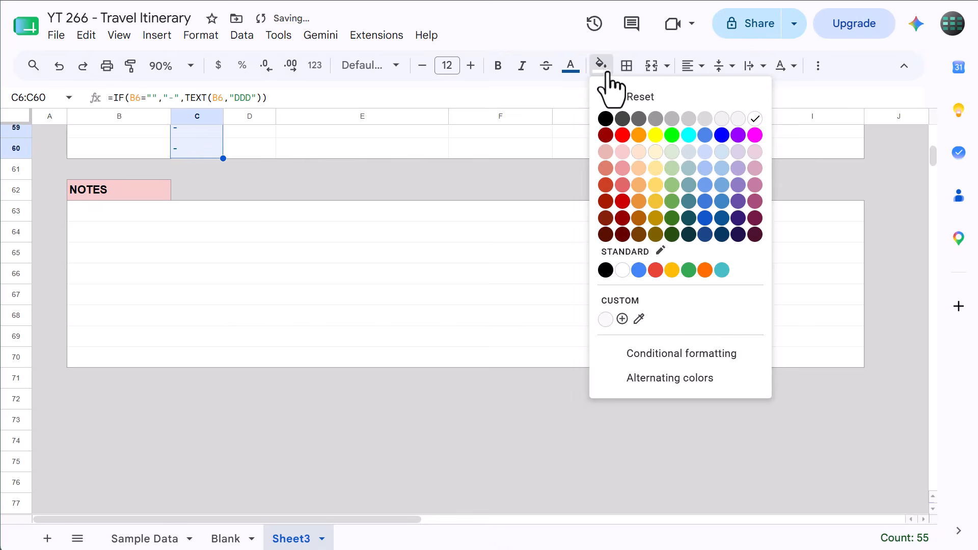
click(622, 318)
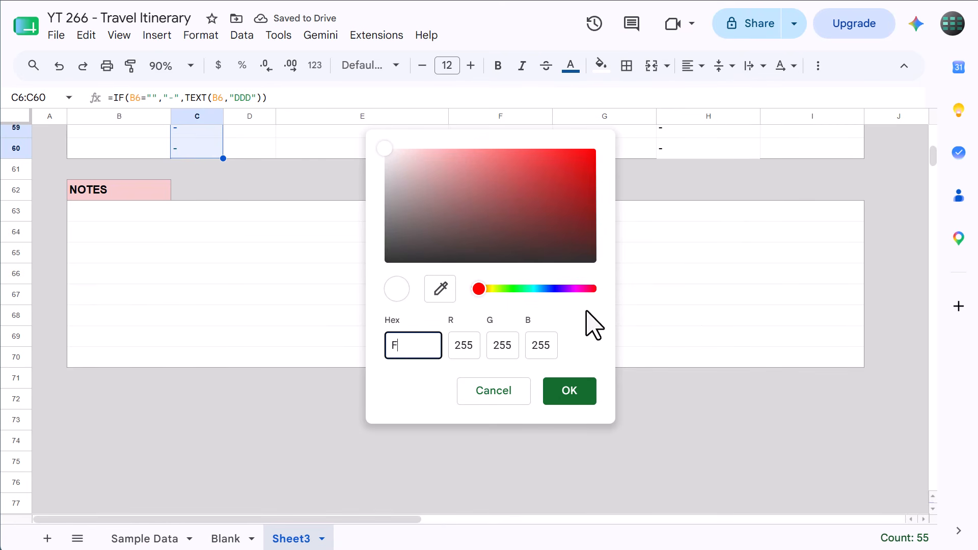
text(F9F9F9)
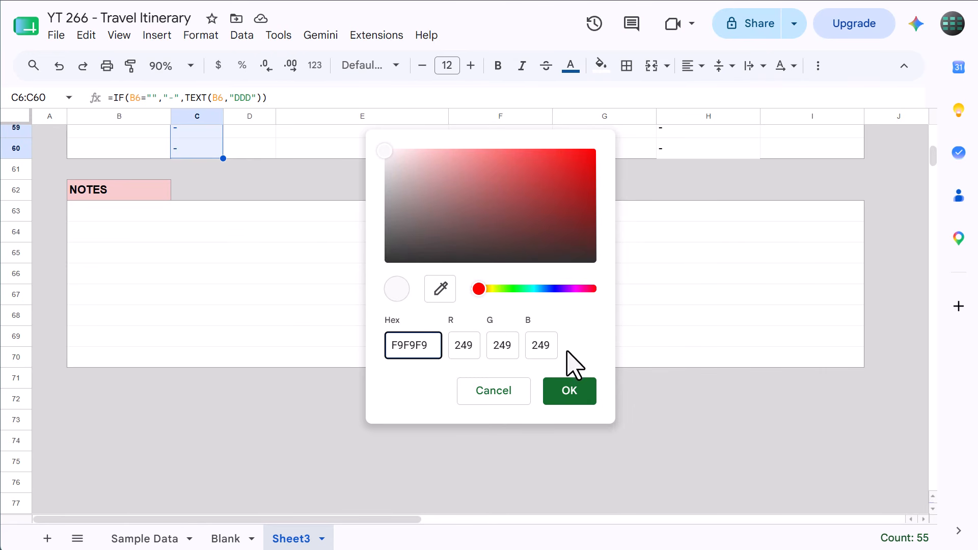
click(566, 391)
Give the END TIME column cells H6:H60 dark blue text and the same custom light gray fill as the DAY column
scroll(387, 264, up, 4)
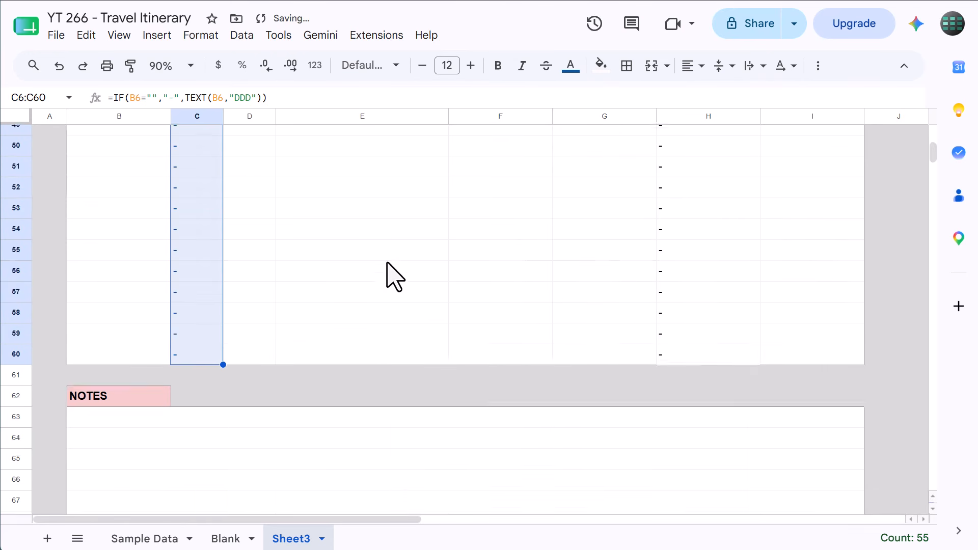
scroll(390, 270, up, 15)
drag(688, 243, 708, 193)
click(570, 65)
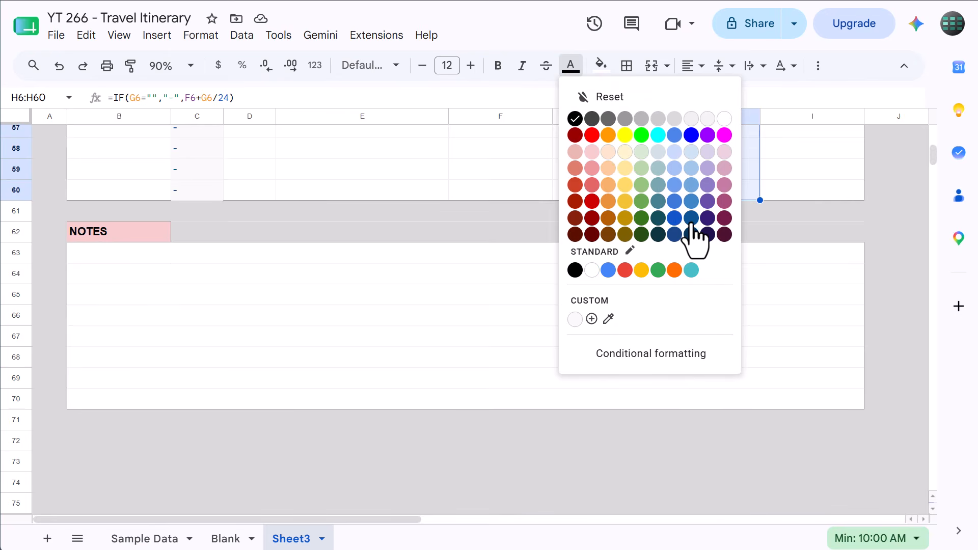
click(691, 231)
click(601, 66)
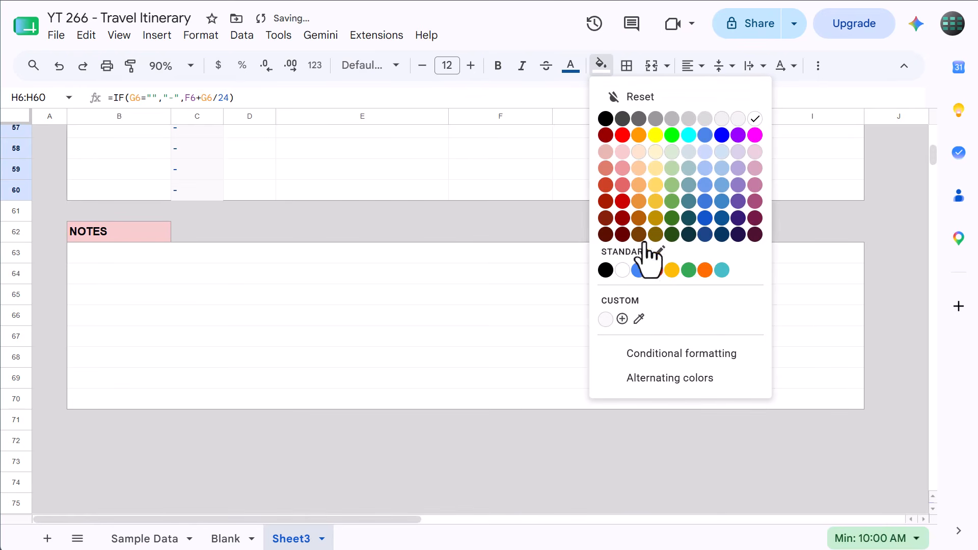
click(605, 320)
click(601, 301)
Center the contents of columns F through I horizontally
scroll(601, 301, up, 20)
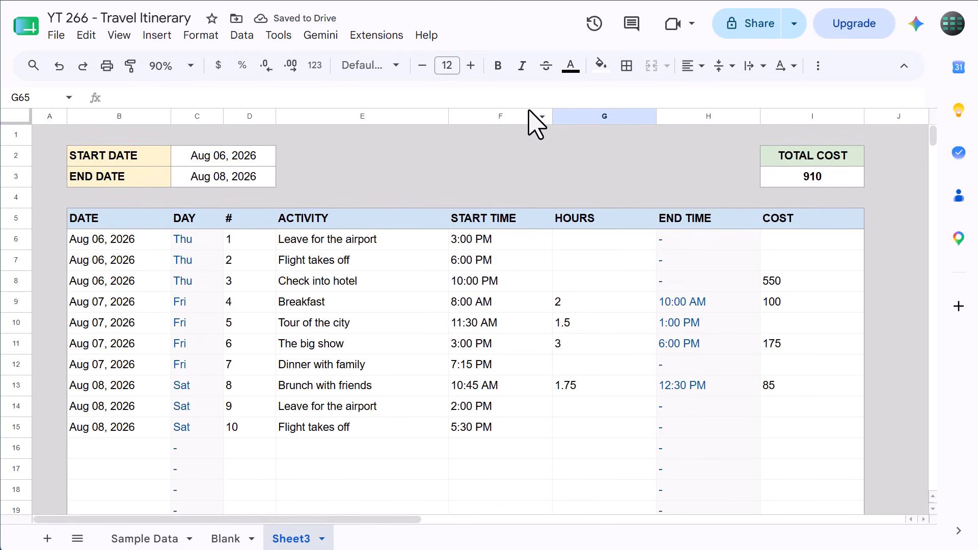
drag(530, 116, 781, 120)
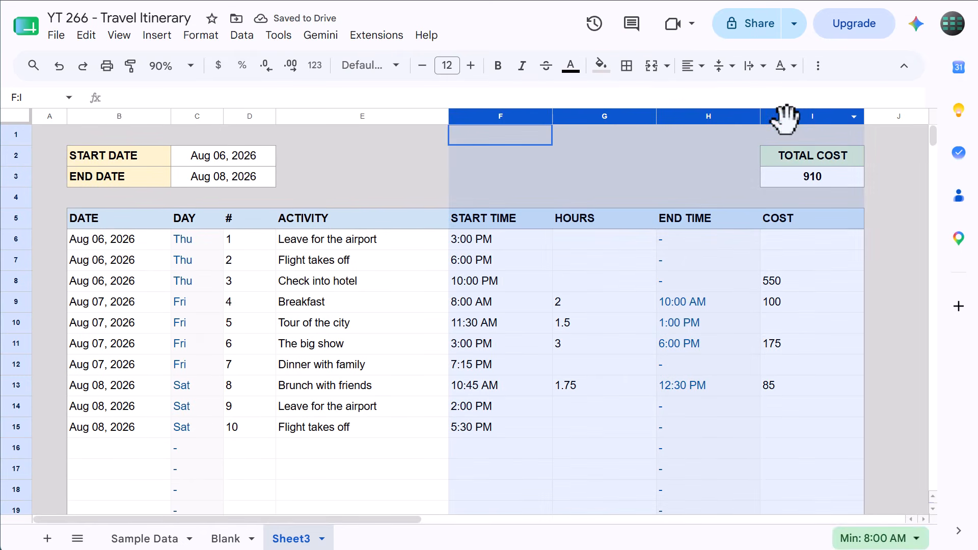
click(702, 72)
click(708, 91)
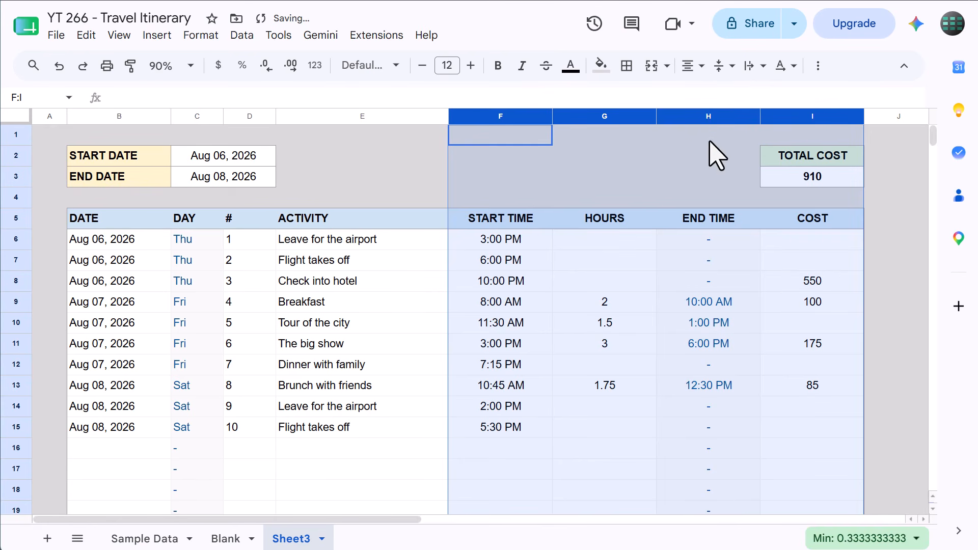
click(598, 134)
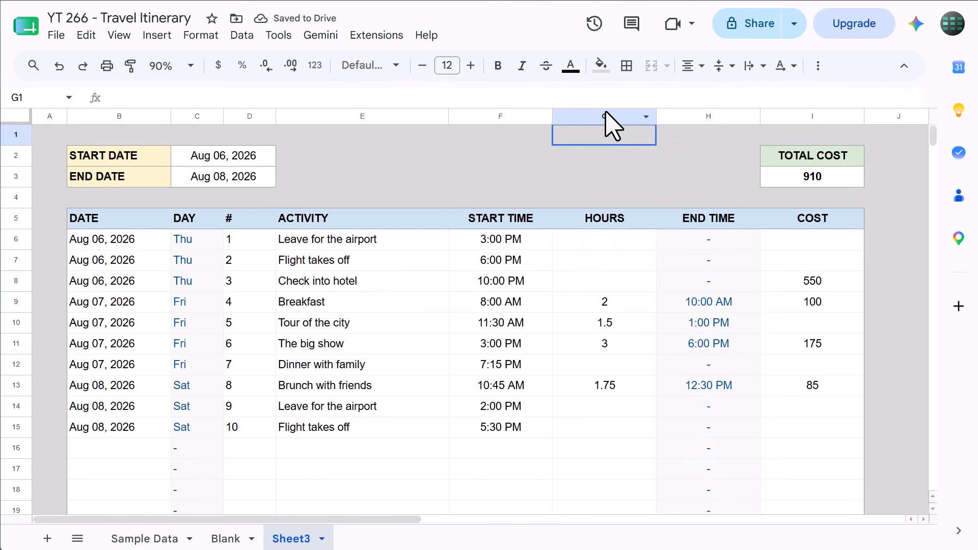
Apply the Number format with two decimals to the HOURS column G and the COST column I
click(606, 115)
click(315, 65)
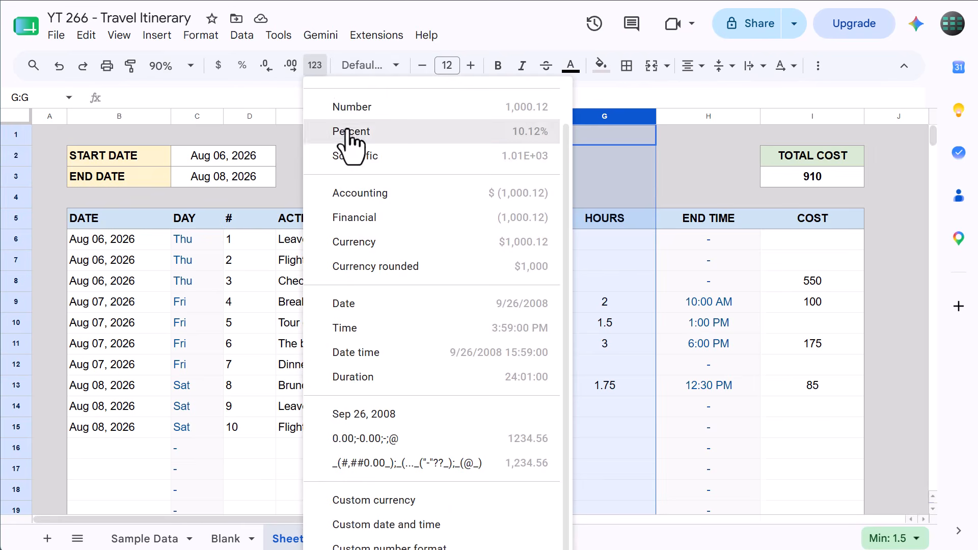
click(383, 108)
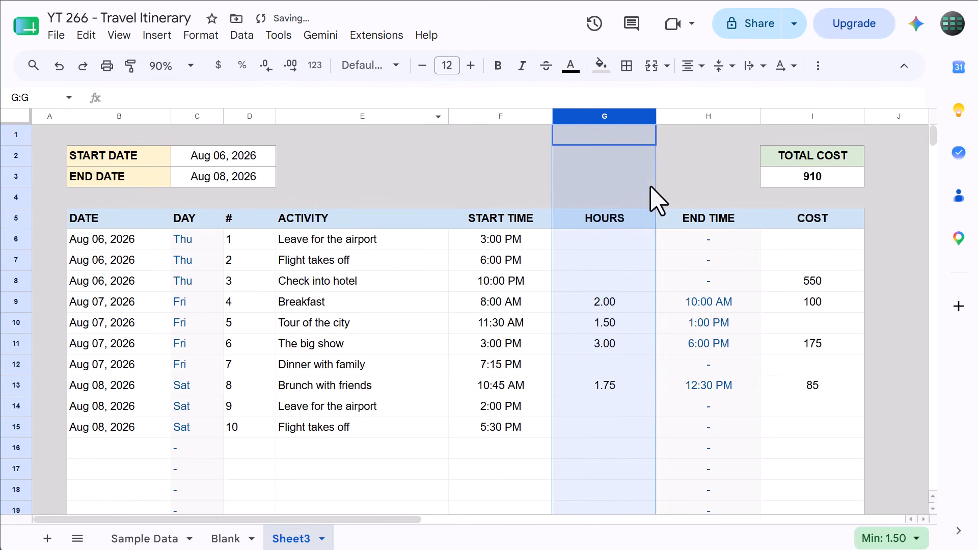
click(810, 115)
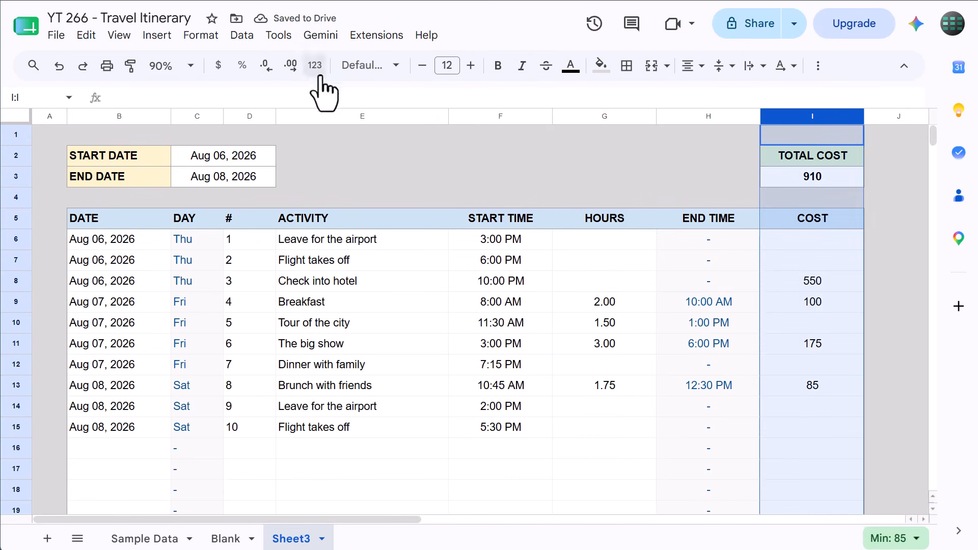
click(319, 74)
click(341, 105)
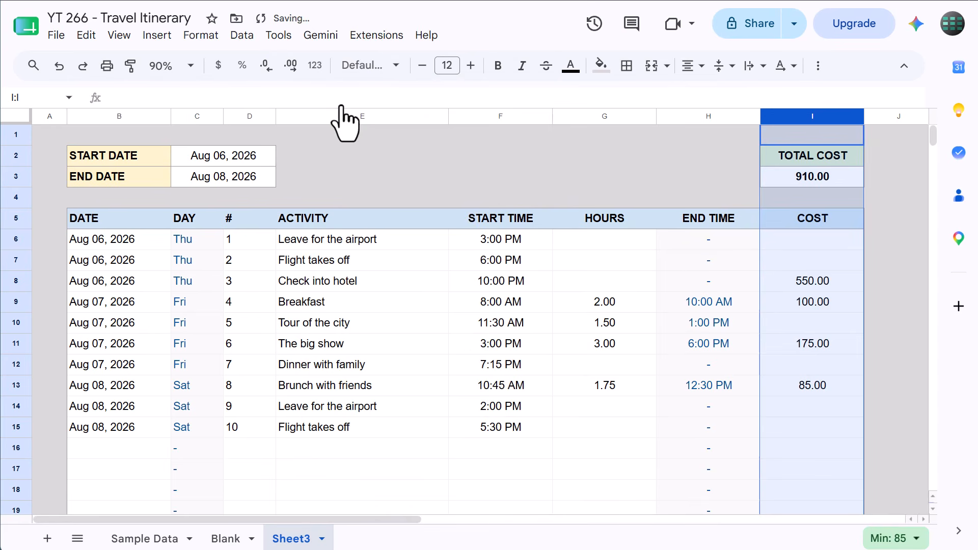
Create a filter on the itinerary table range B5:I60
click(664, 171)
click(25, 97)
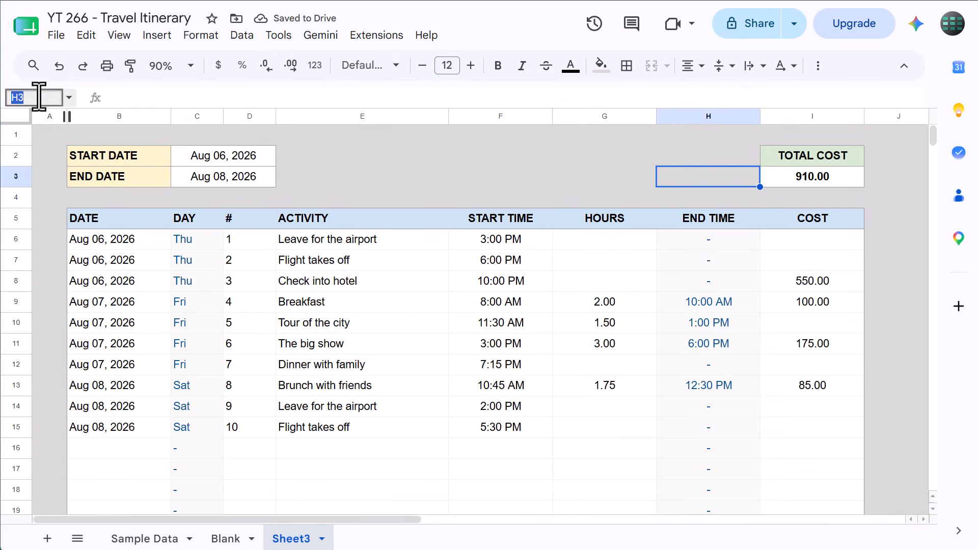
text(B5:I60)
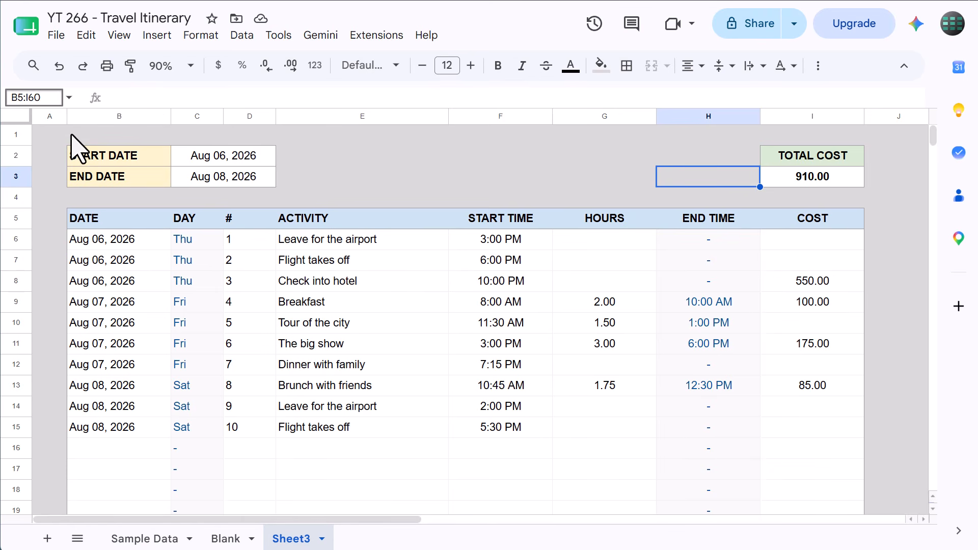
key(Return)
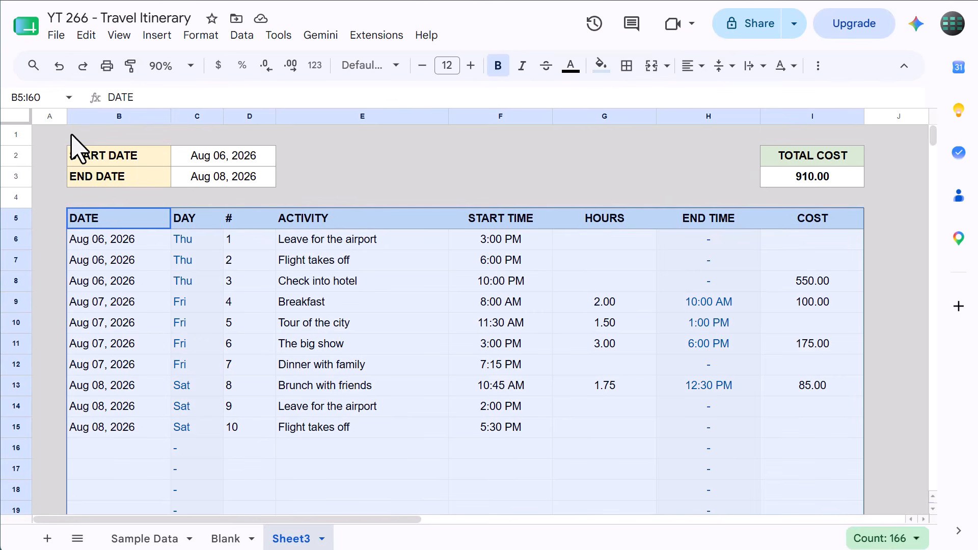
click(250, 35)
click(270, 186)
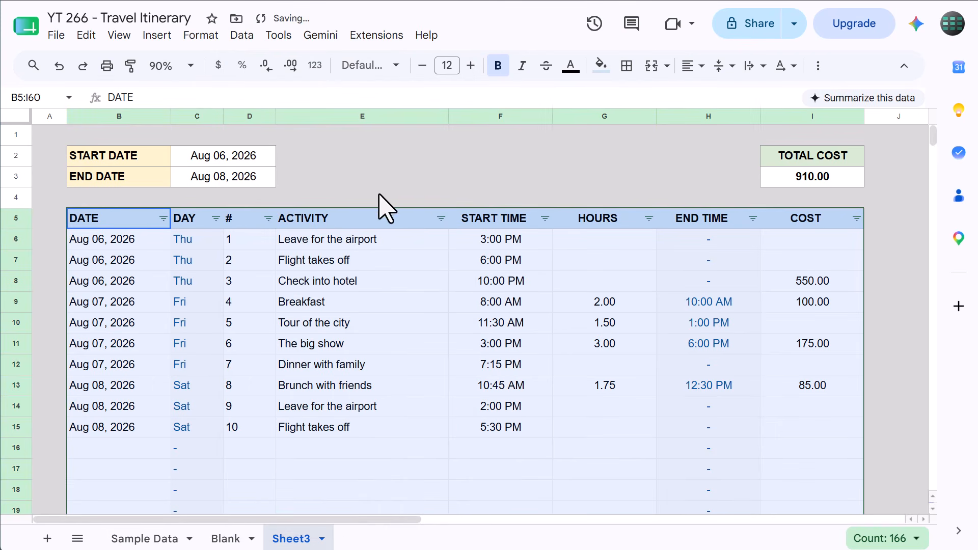
click(508, 161)
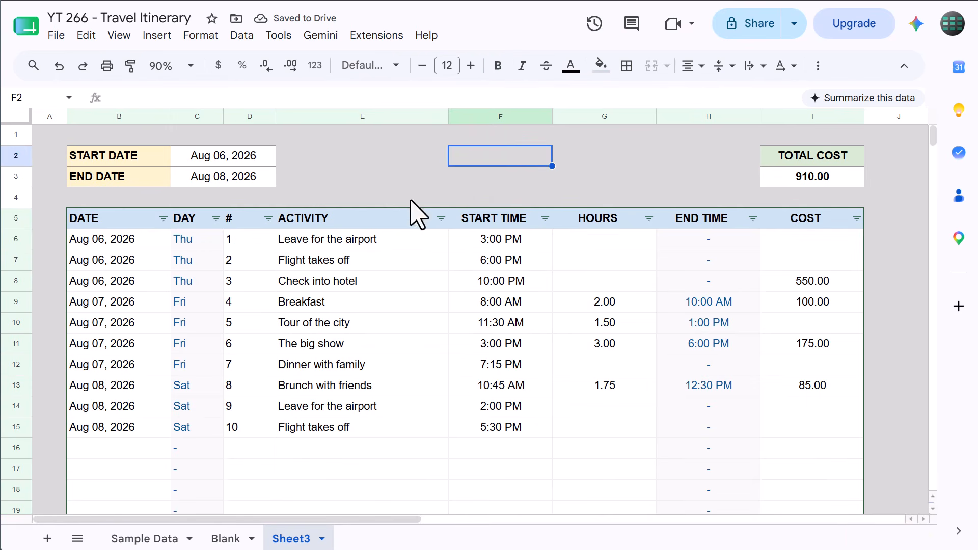
Hide the unused itinerary rows 17 to 57
scroll(51, 340, down, 3)
drag(16, 331, 12, 377)
right_click(16, 333)
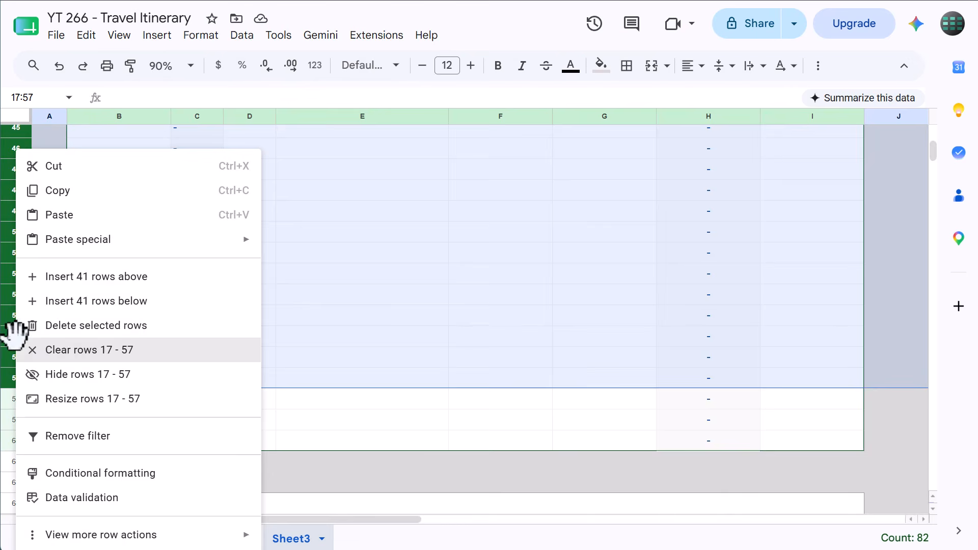
click(76, 376)
click(343, 279)
scroll(349, 301, up, 6)
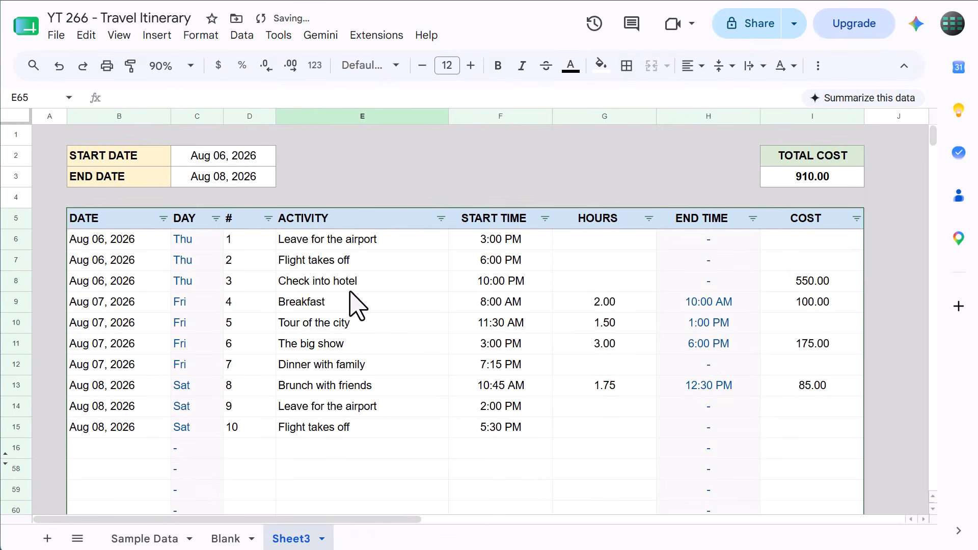